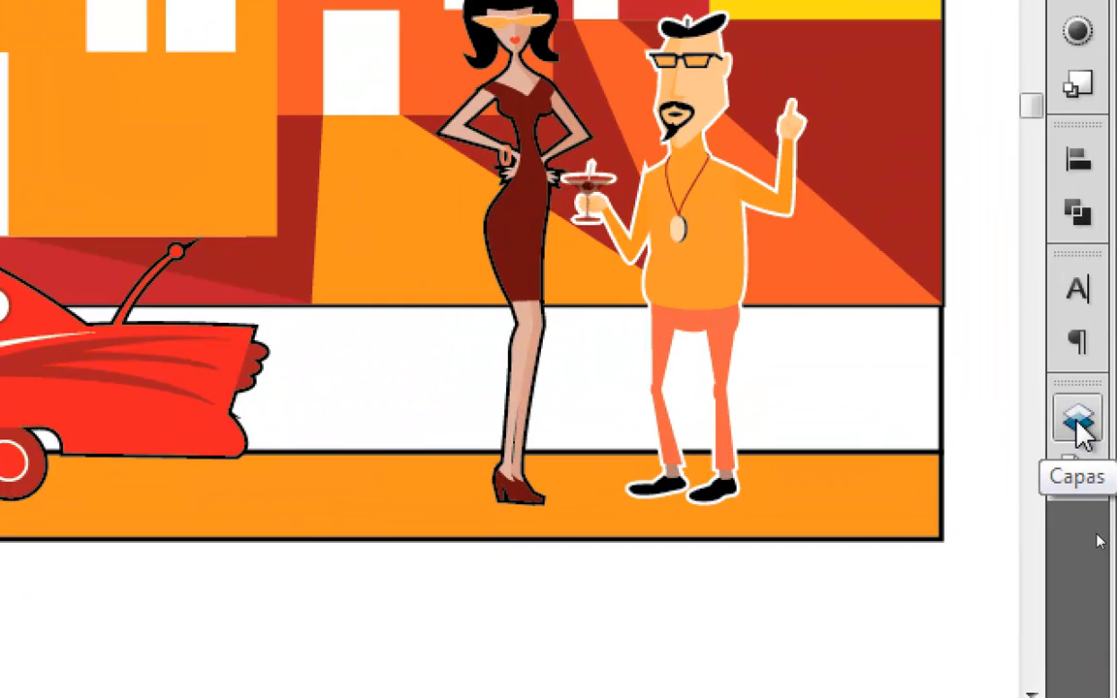
- Examine the objects contained in the Capa 1 layer and collapse its contents again
left_click(1079, 424)
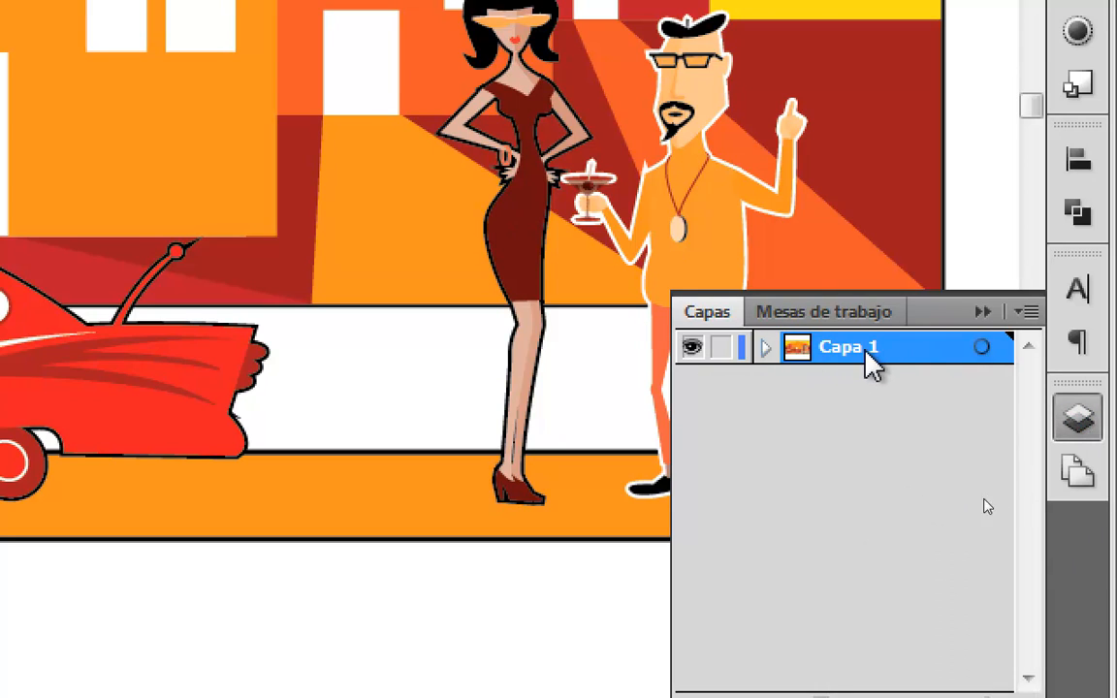
left_click(765, 347)
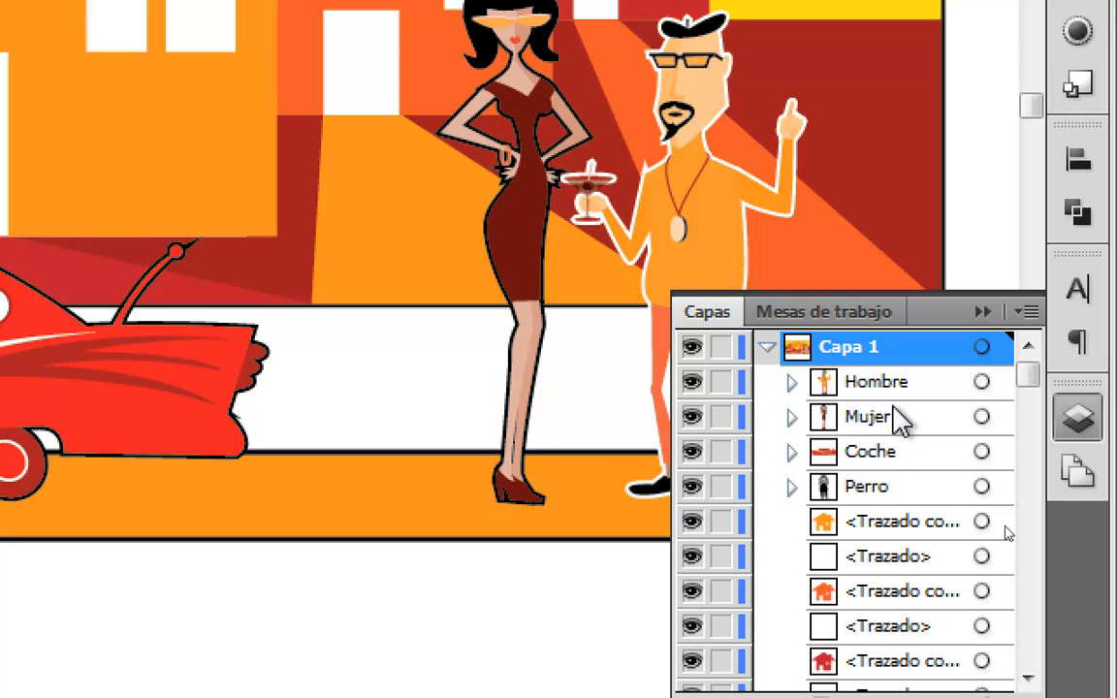
scroll(899, 427, "down", 5)
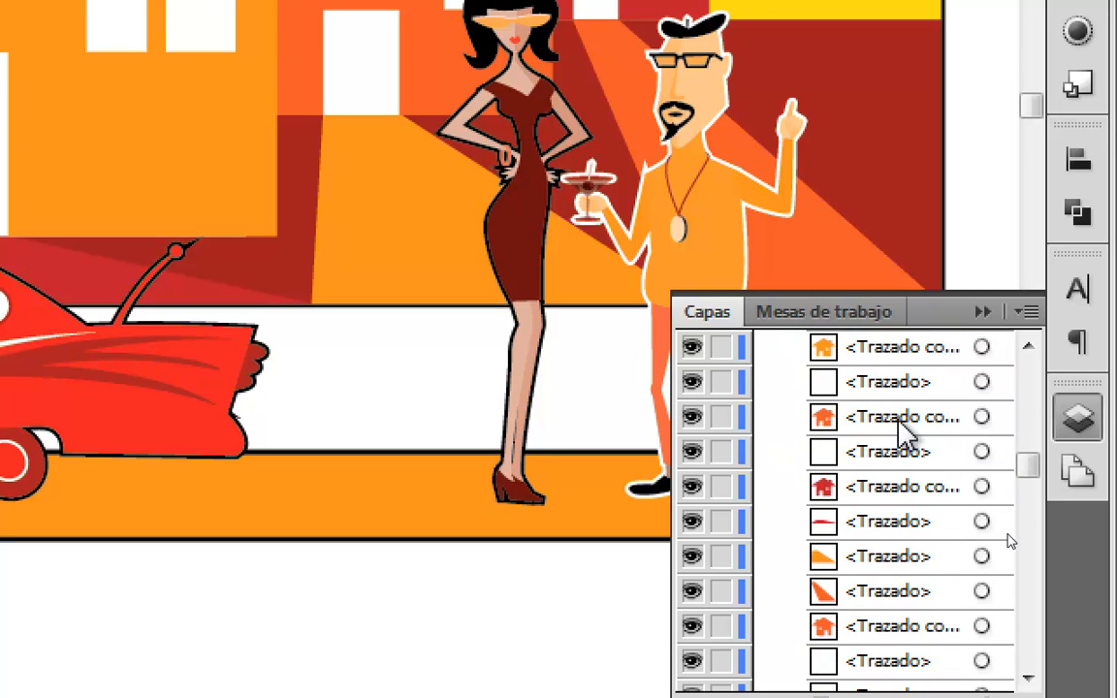
scroll(902, 428, "down", 1)
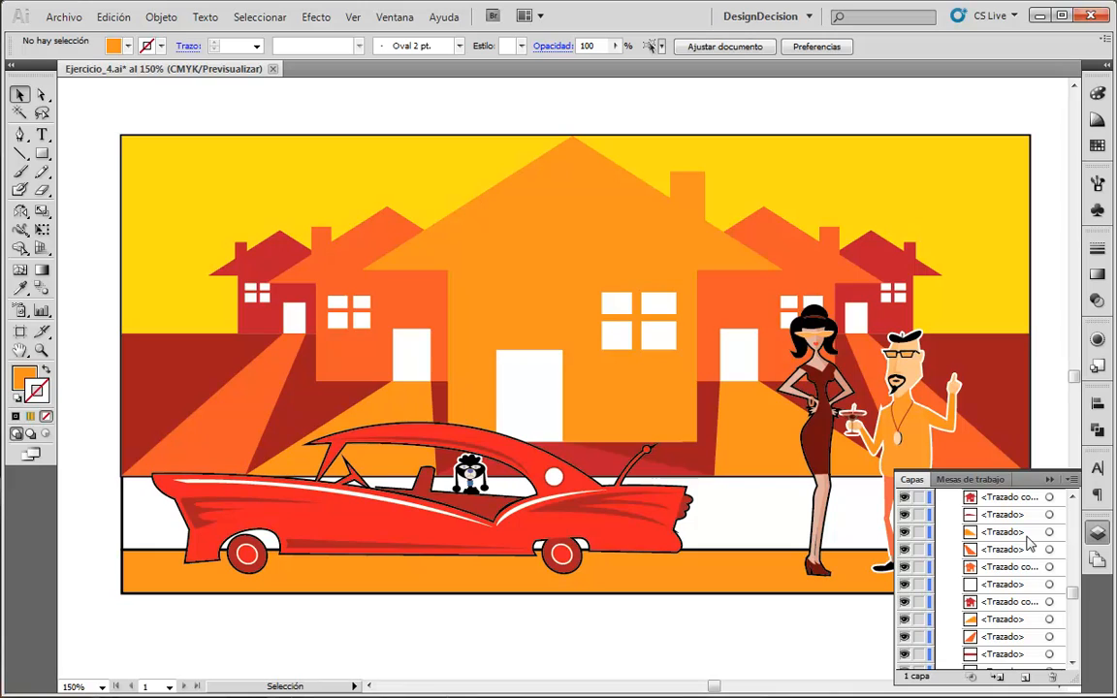
scroll(1029, 544, "up", 5)
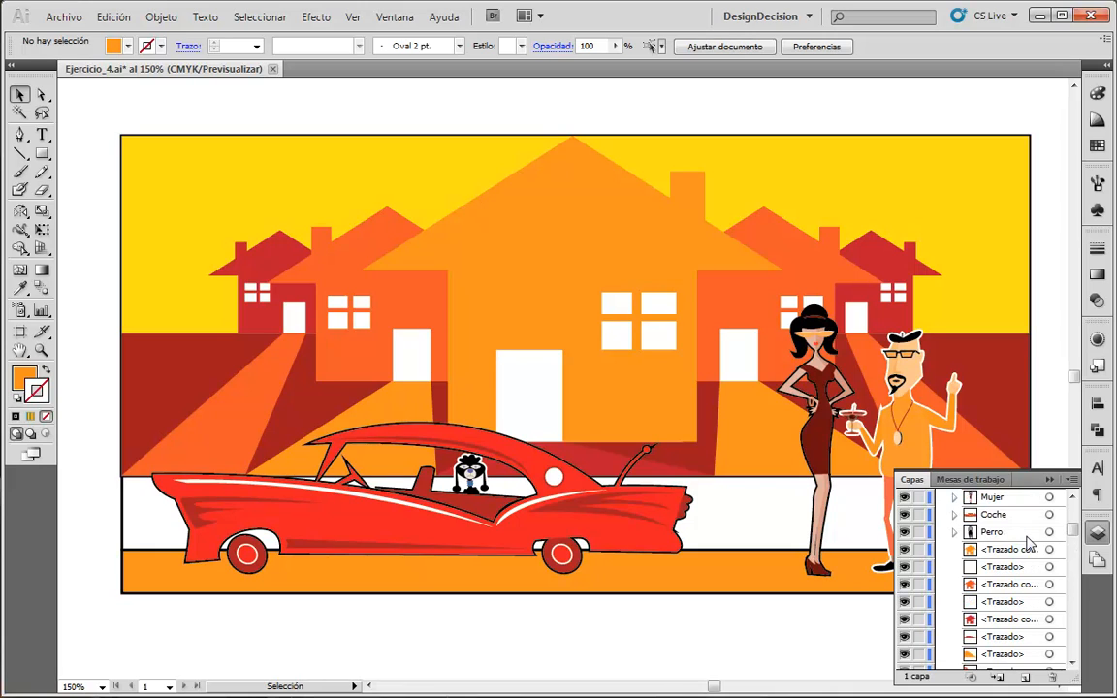
left_click(942, 497)
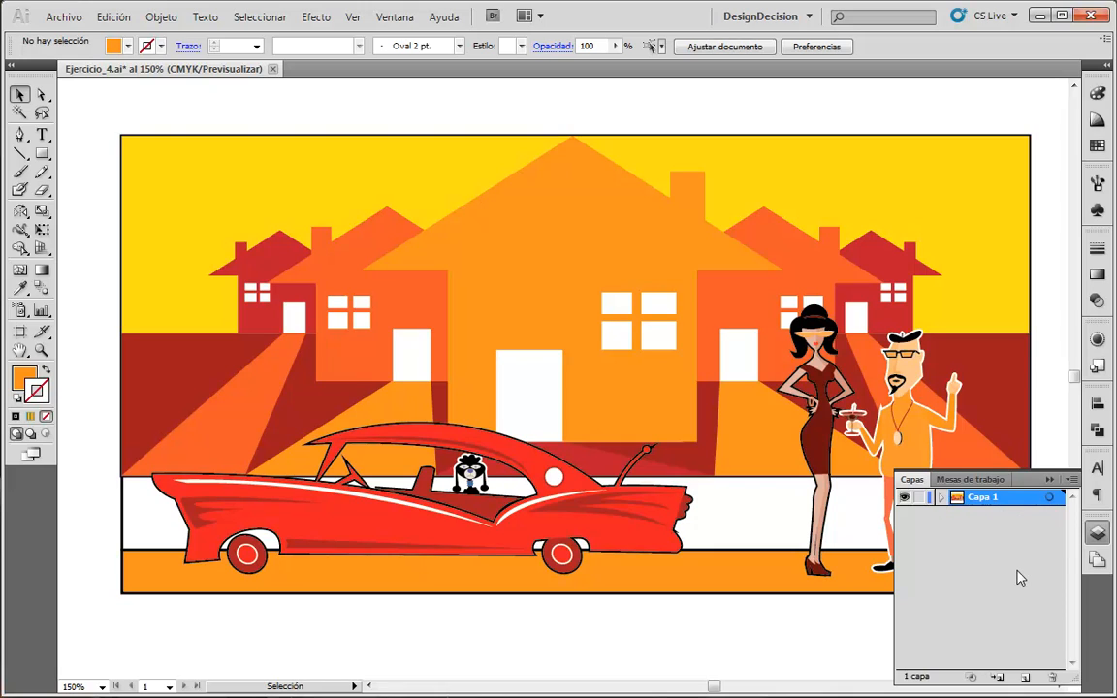
- Add two new empty layers above Capa 1
left_click(1025, 678)
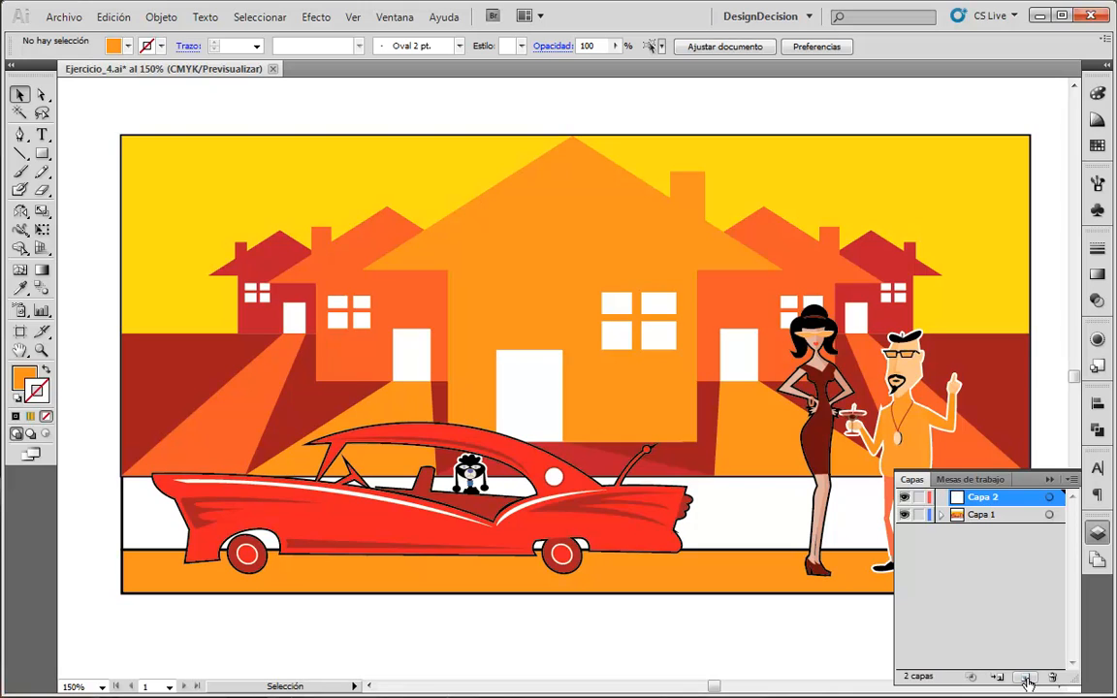
left_click(1025, 679)
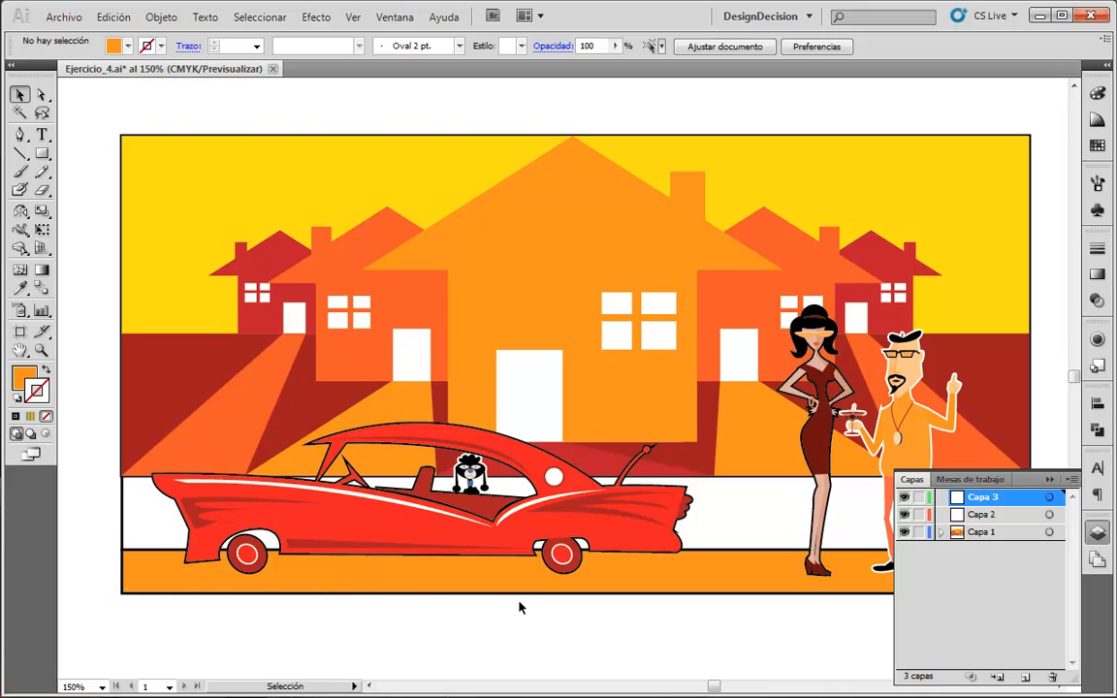
scroll(625, 608, "up", 1)
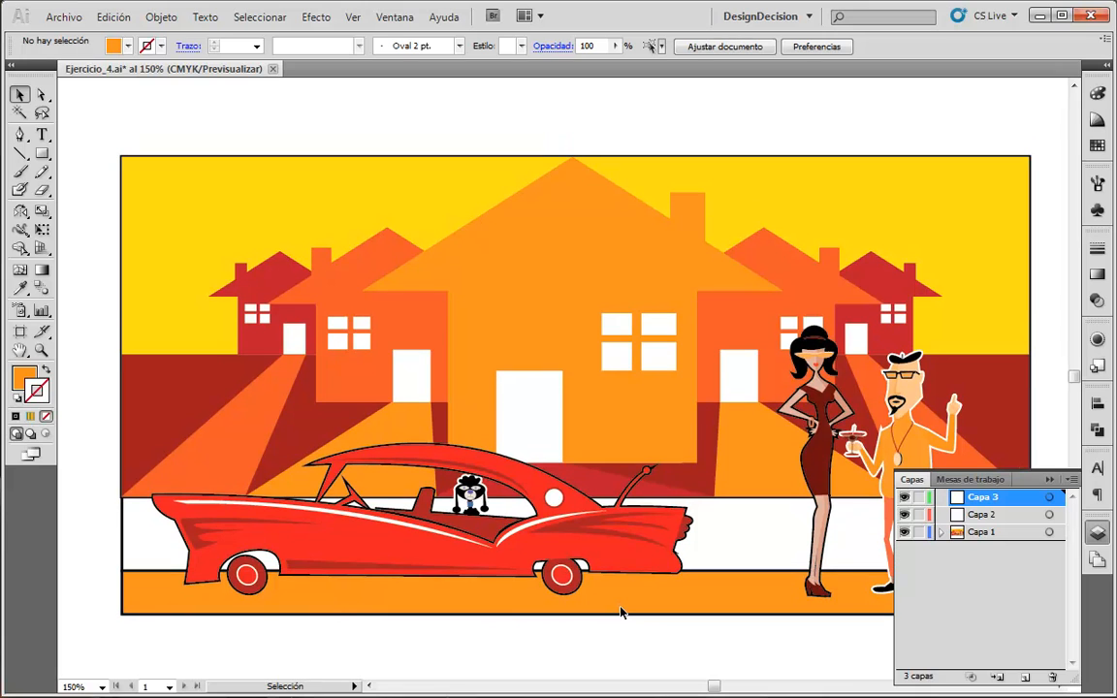
scroll(621, 612, "down", 1)
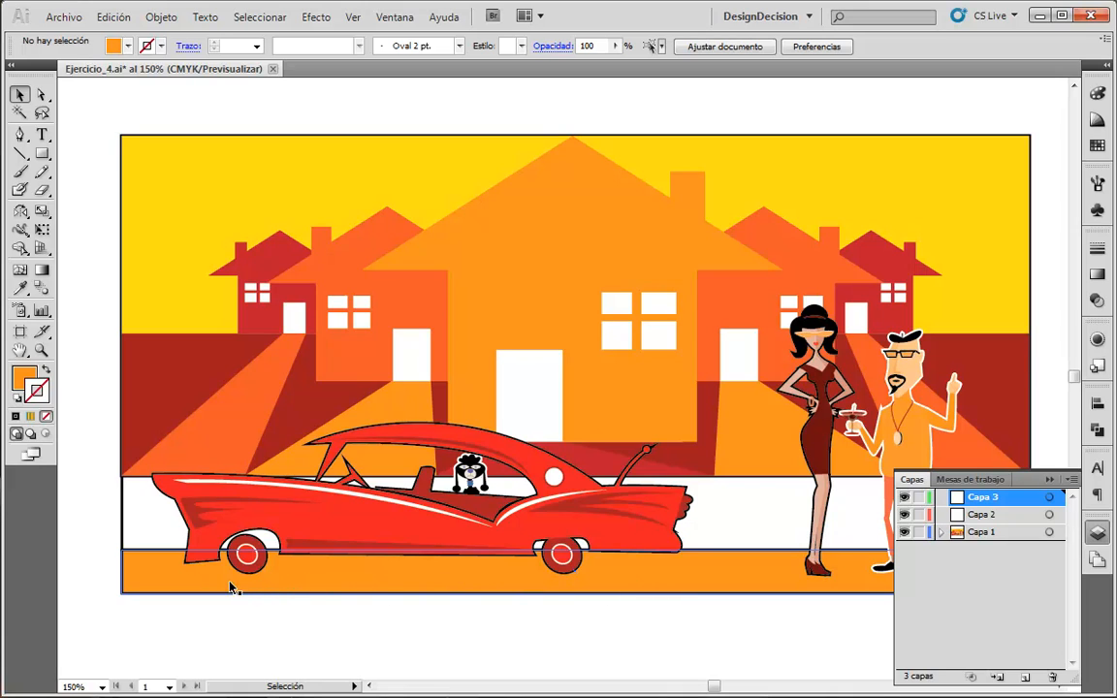
- Try adding two new layers beneath Capa 1 in Draw Behind mode, and undo both additions
left_click(31, 434)
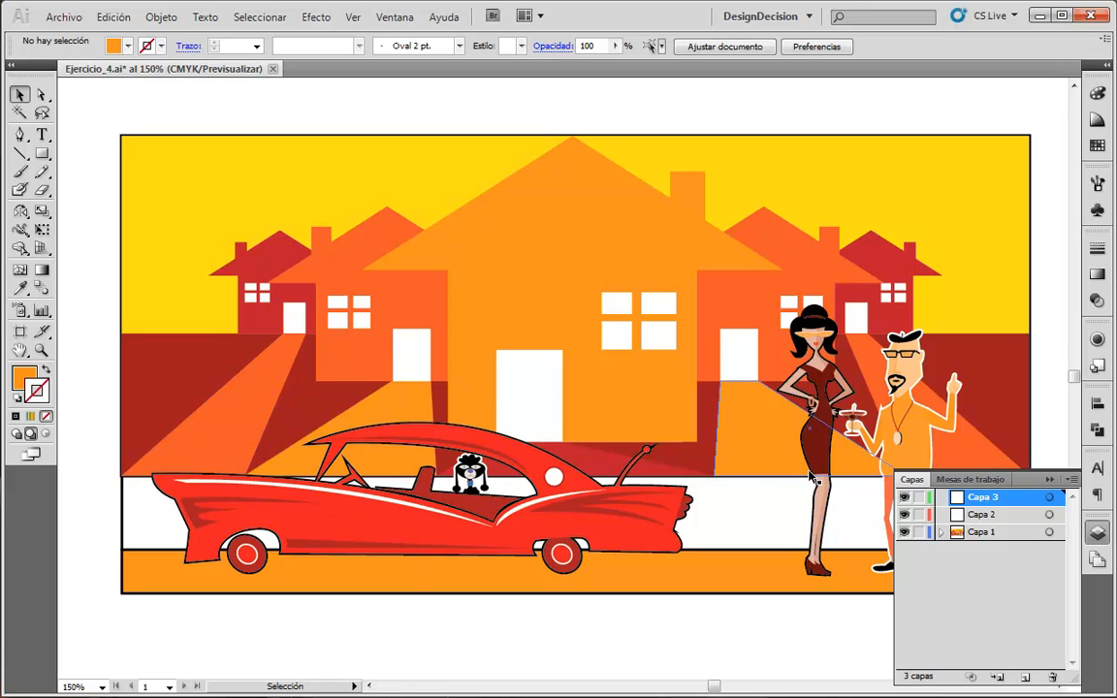
left_click(984, 536)
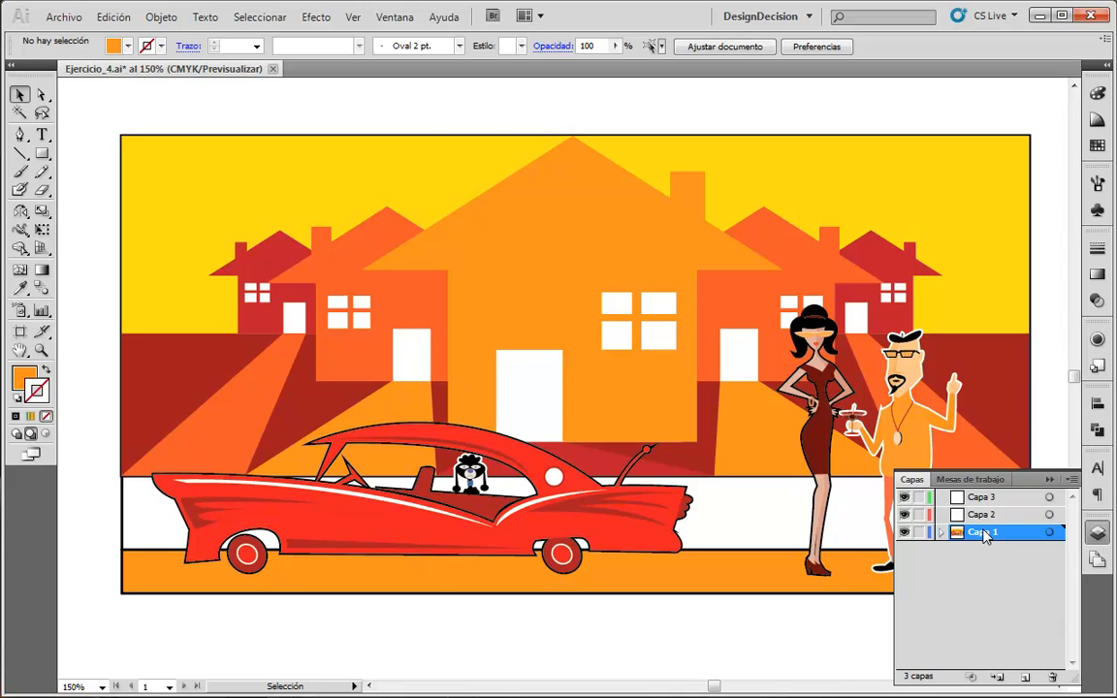
left_click(1025, 677)
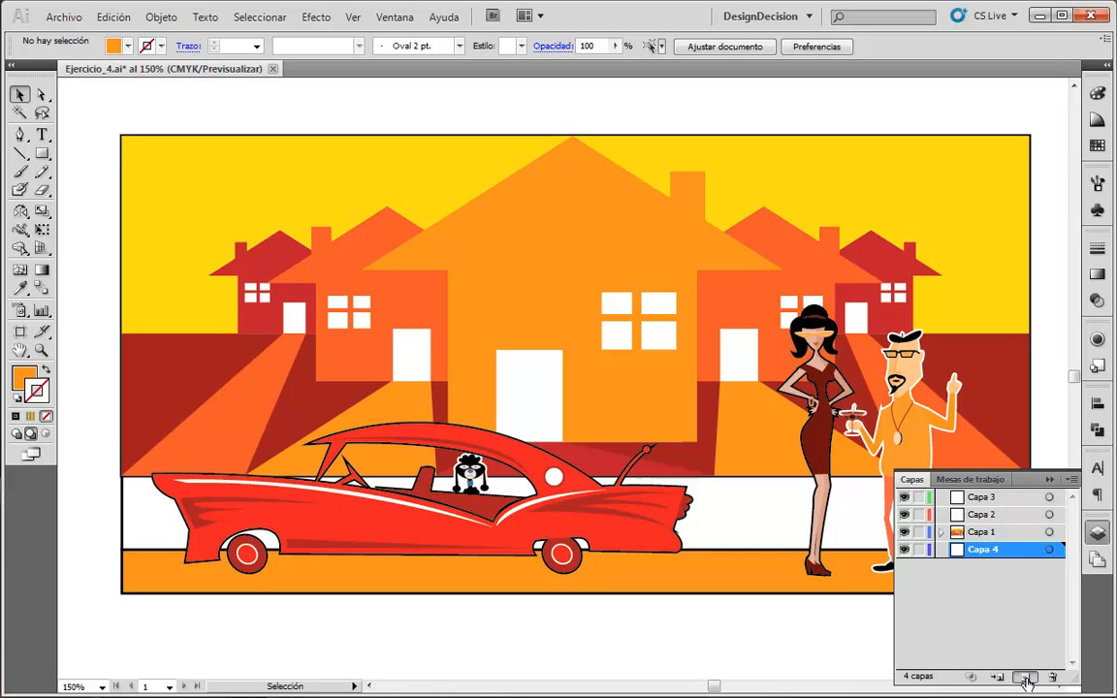
left_click(1025, 678)
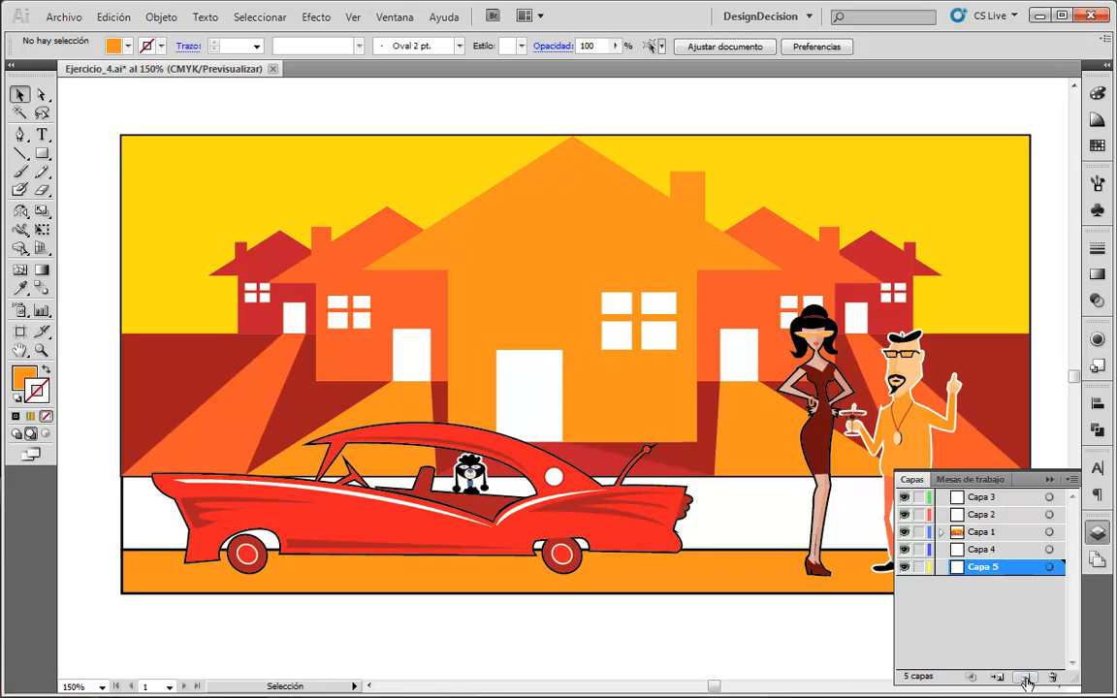
key("ctrl+z")
key("ctrl+z")
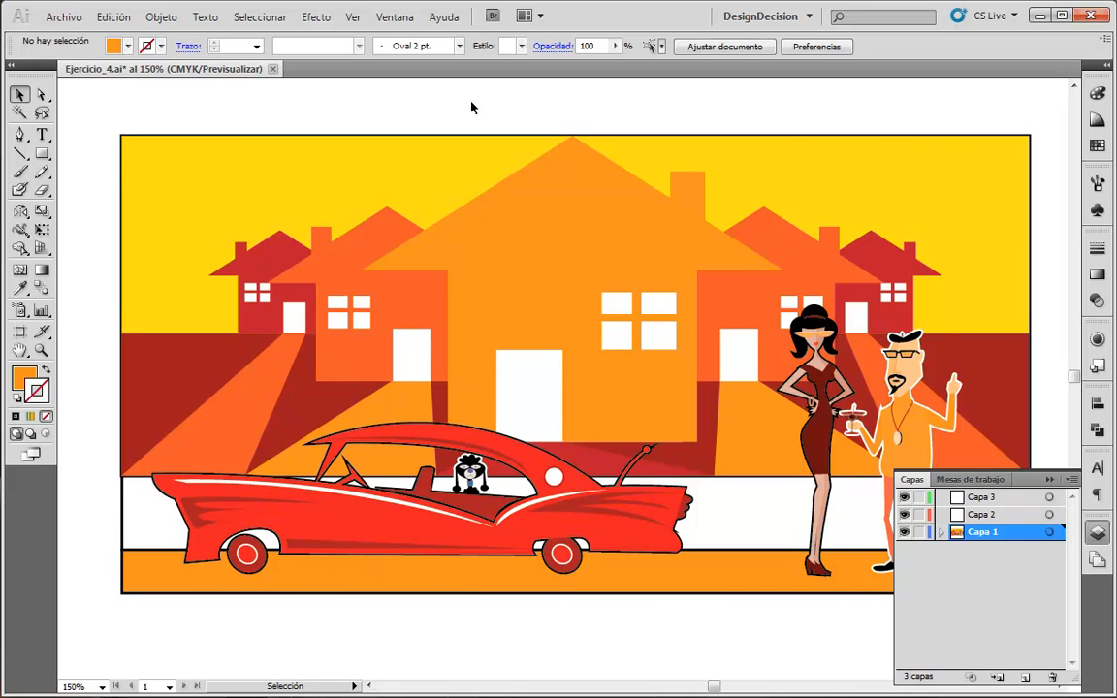
- Rename the Capa 1 layer as Fondo
double_click(988, 535)
double_click(988, 540)
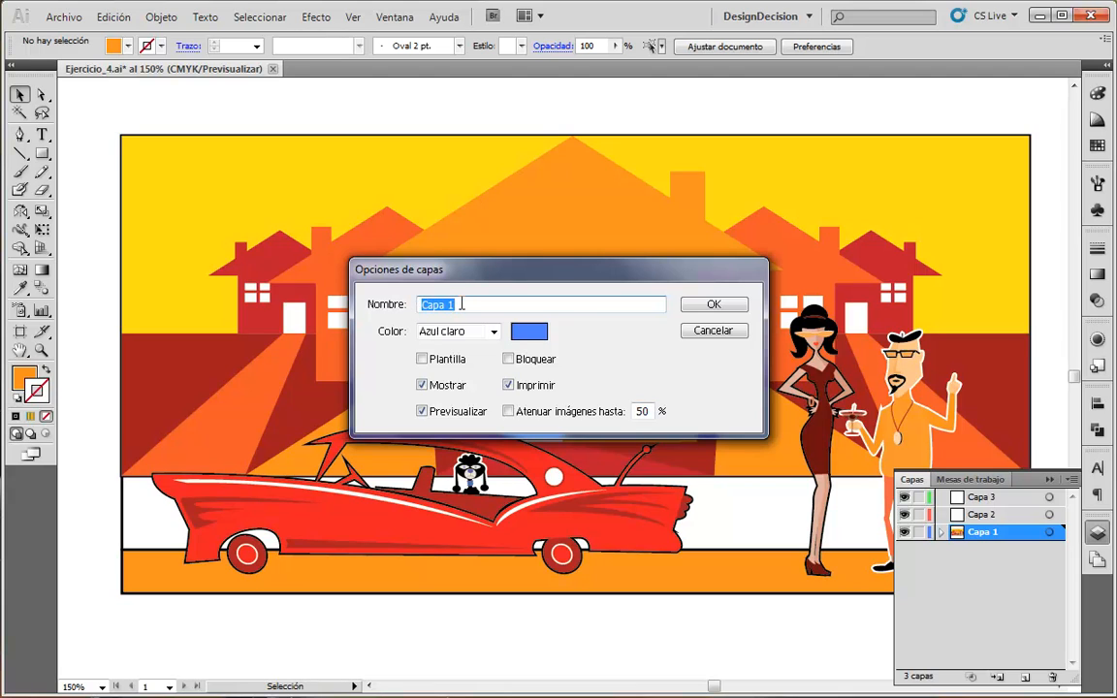
type("Fondo")
key("Return")
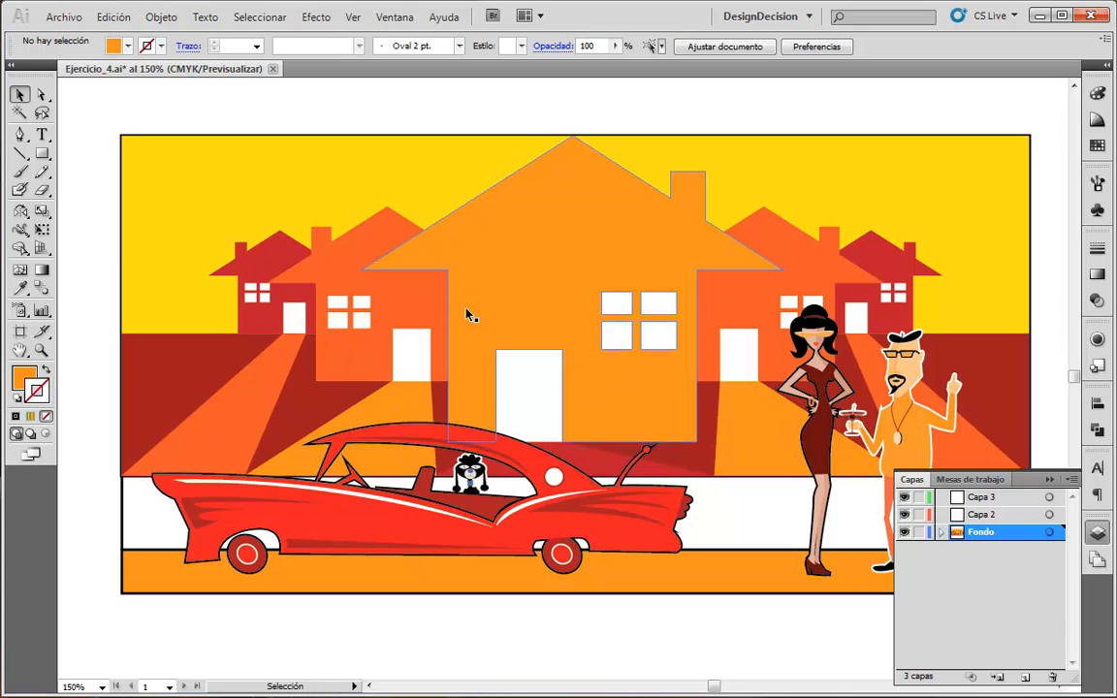
- Rename the Capa 2 layer as Casas
double_click(988, 521)
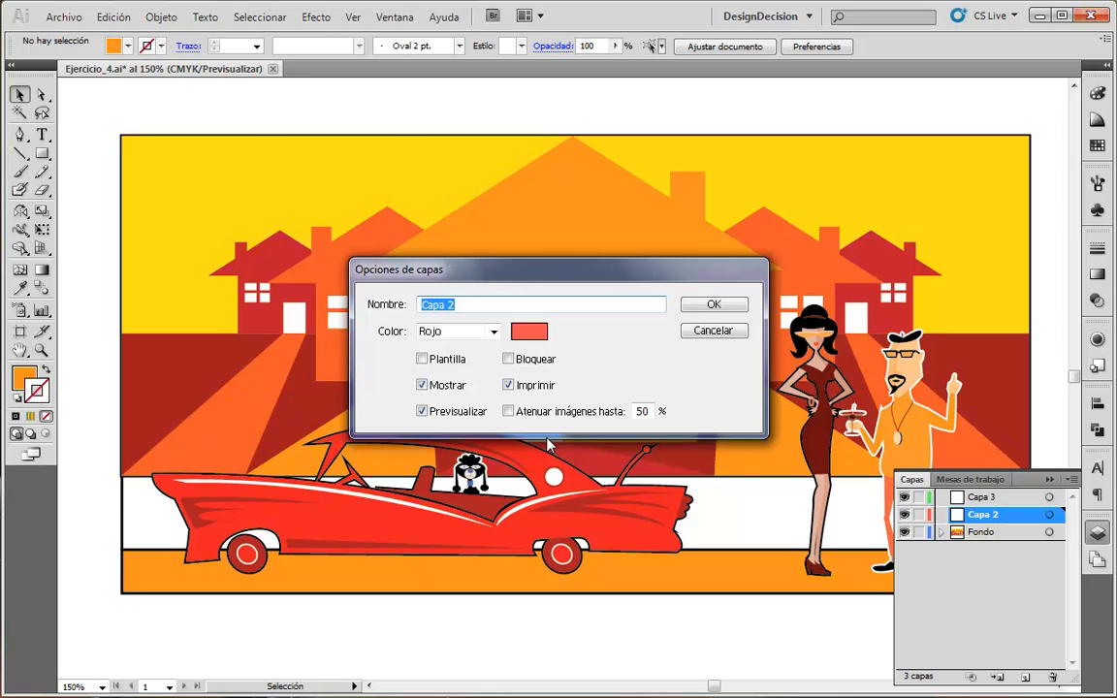
type("Casas")
left_click(713, 305)
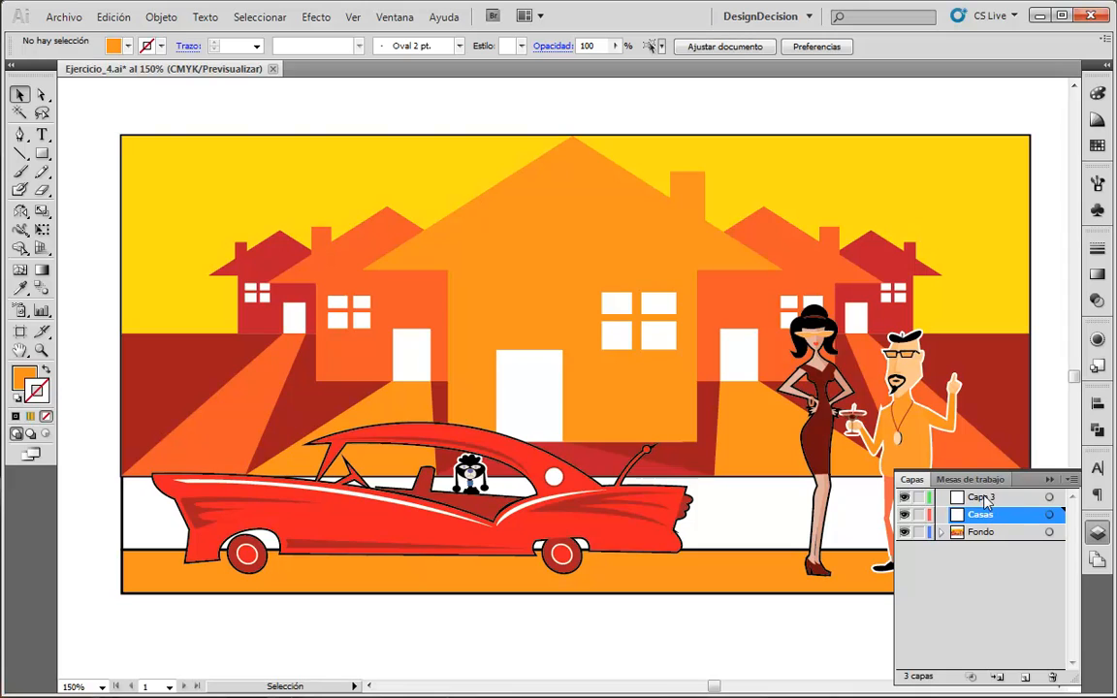
- Rename the Capa 3 layer as Personajes
left_click(984, 498)
double_click(974, 499)
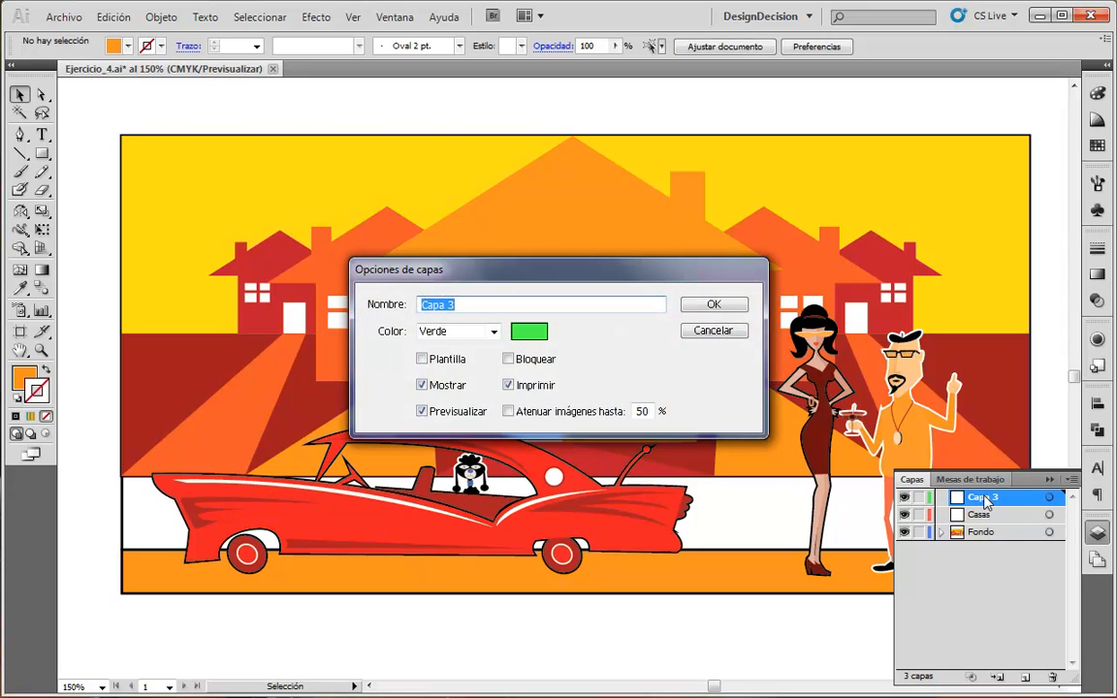
type("Pers")
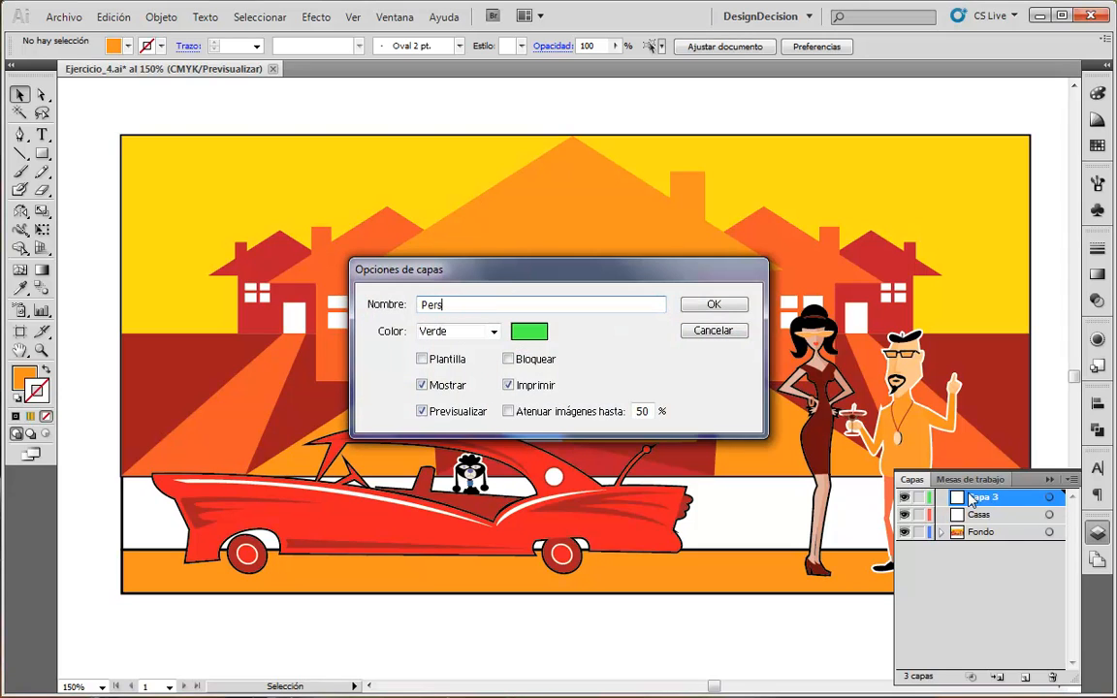
type("onajes")
left_click(696, 307)
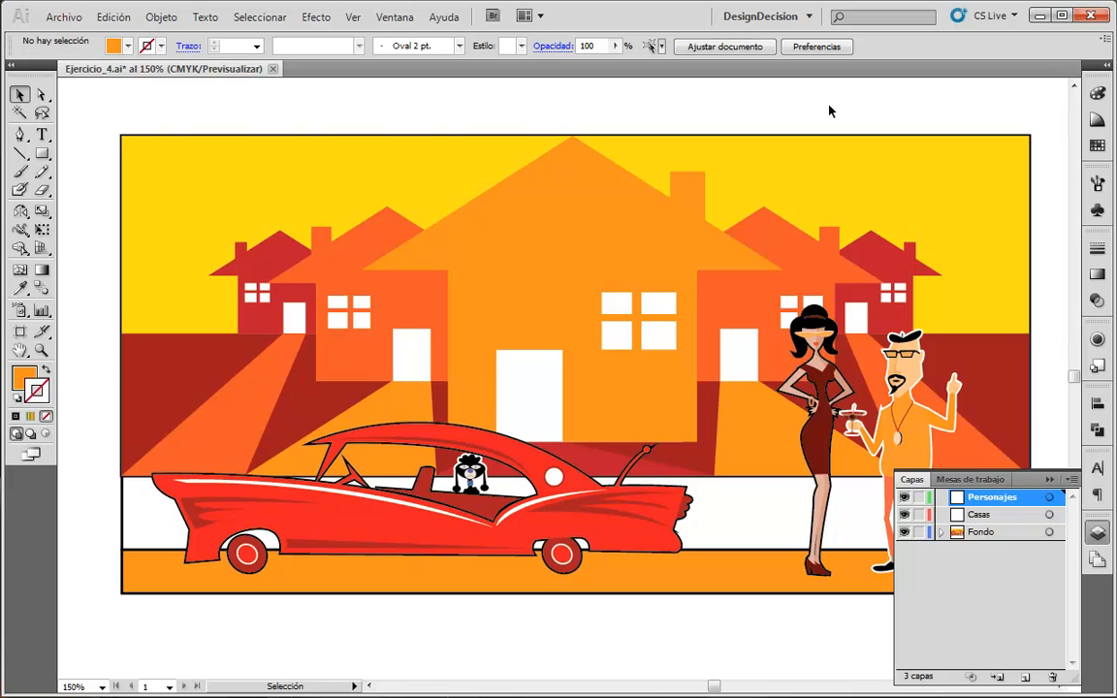
- View the artwork as outlines and locate the Perro and Coche groups inside the Fondo layer
key("ctrl+y")
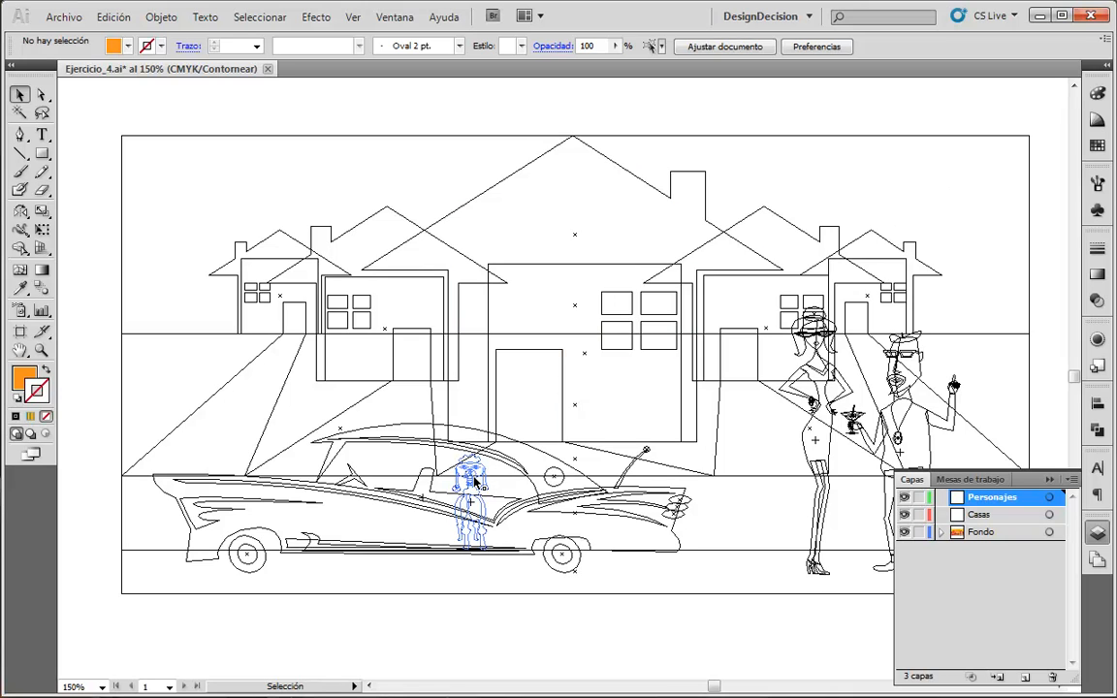
left_click(941, 533)
left_click(991, 603)
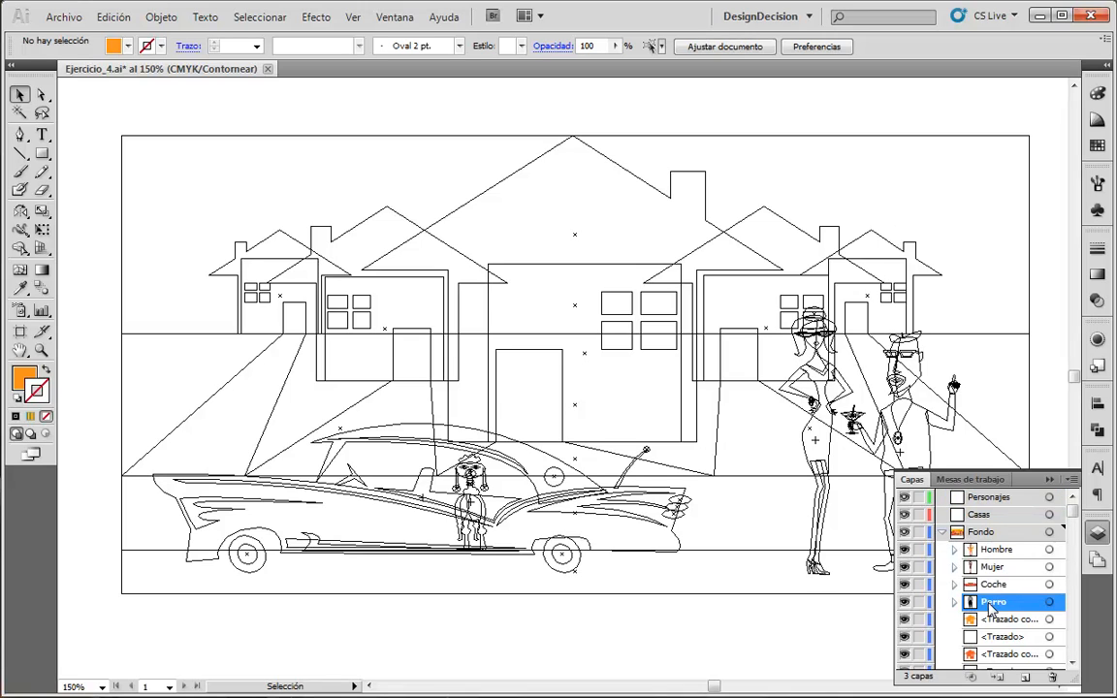
left_click(997, 586)
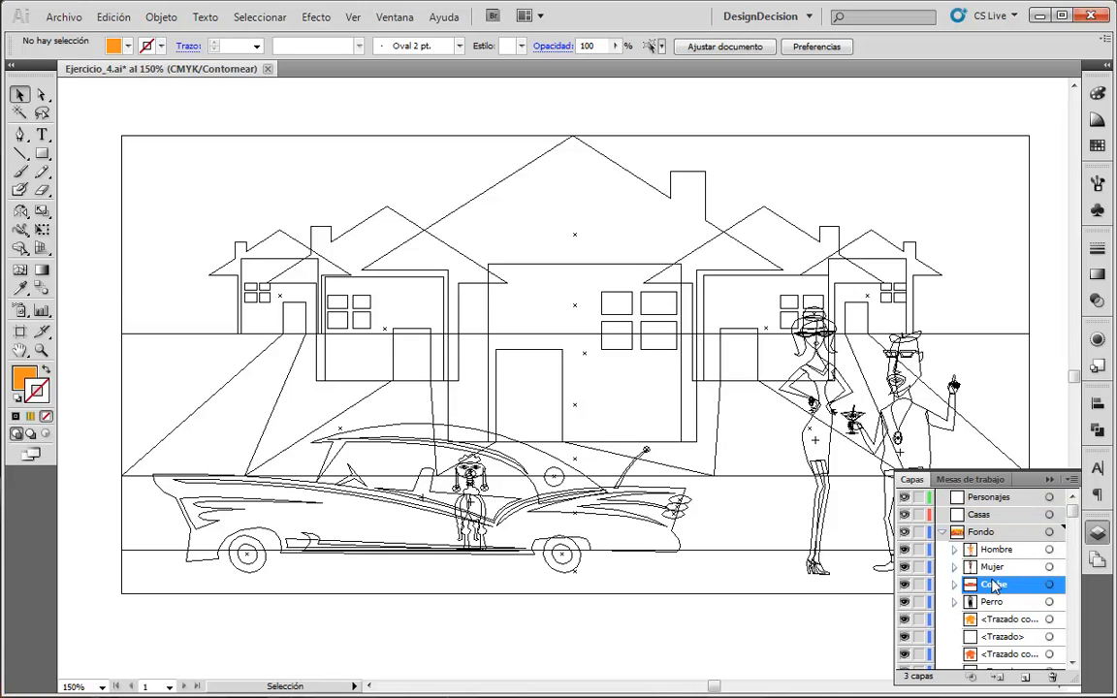
- Select the white rectangle behind the large central house and return to the full-colour preview
left_click(539, 268)
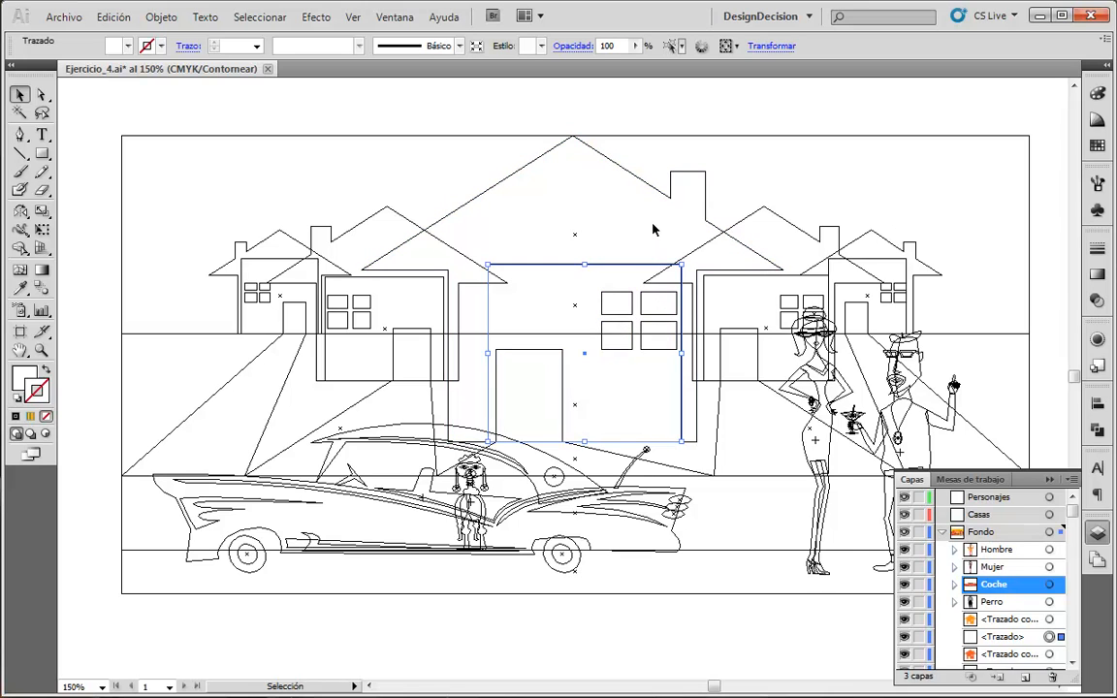
key("ctrl+y")
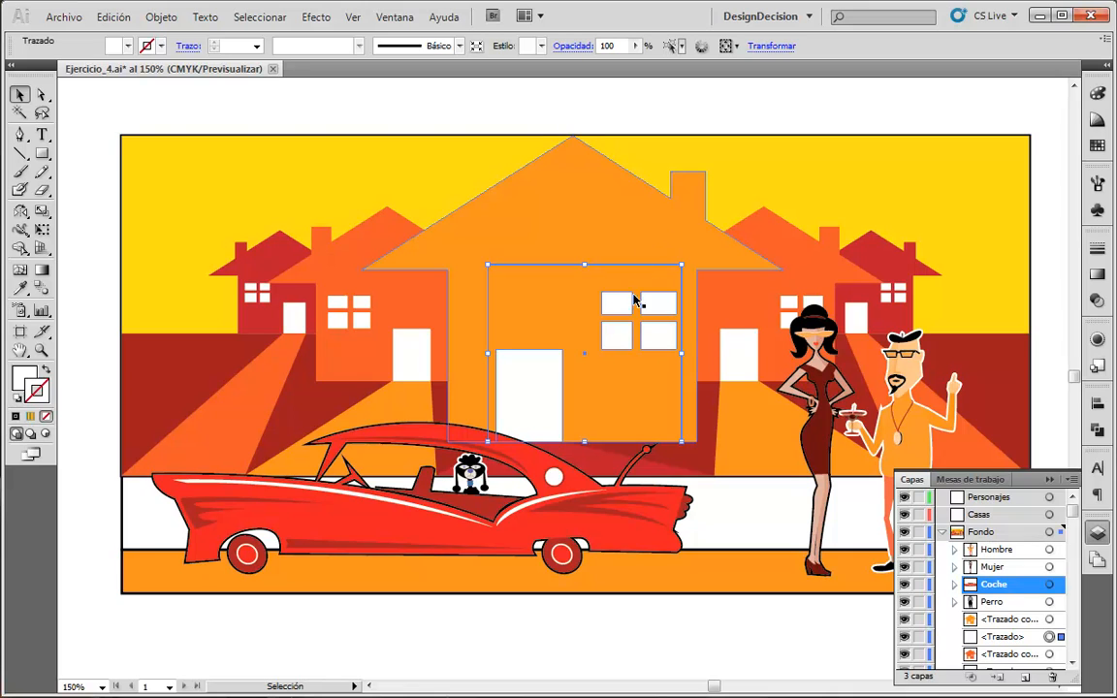
left_click_drag(530, 399, 569, 346)
mouse_move(516, 392)
left_mouse_down()
mouse_move(493, 406)
mouse_move(506, 406)
left_mouse_up()
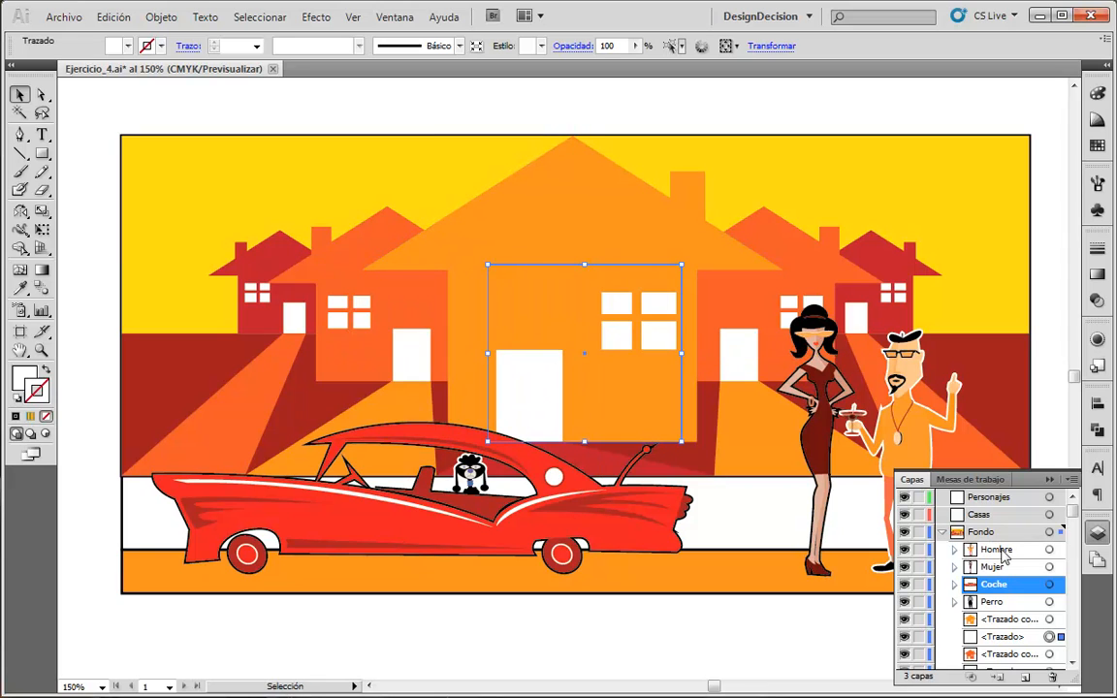
- Identify the Fondo paths for the white rectangles behind the central house and the orange house beside the woman by selecting each on the artwork
scroll(1023, 550, "down", 2)
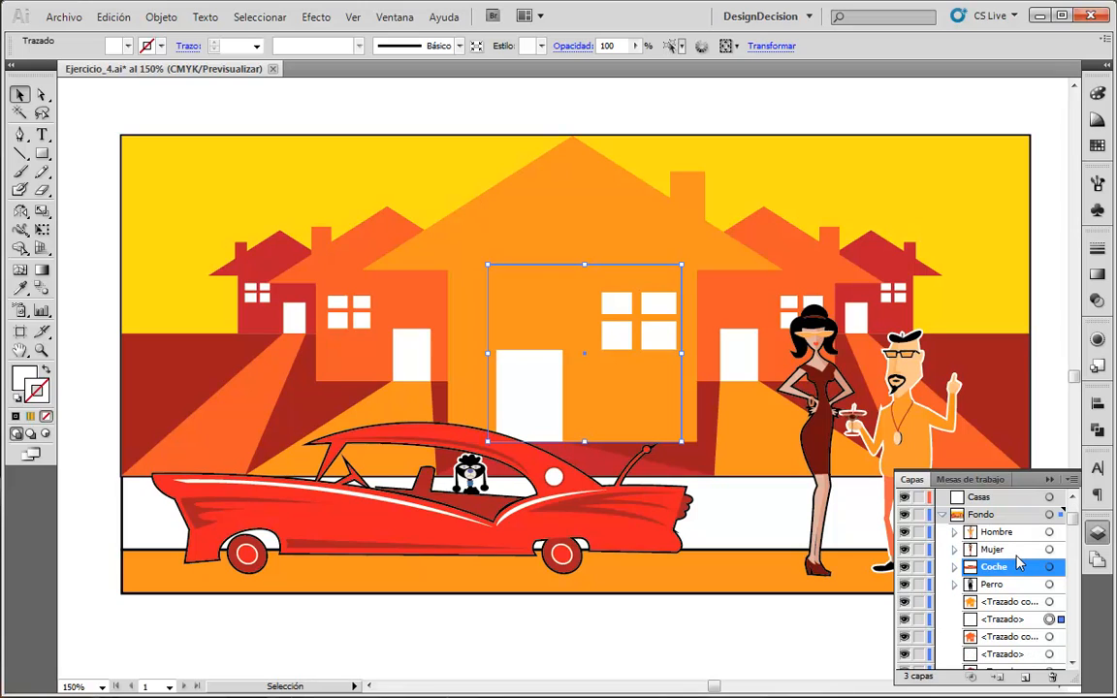
scroll(1018, 562, "down", 4)
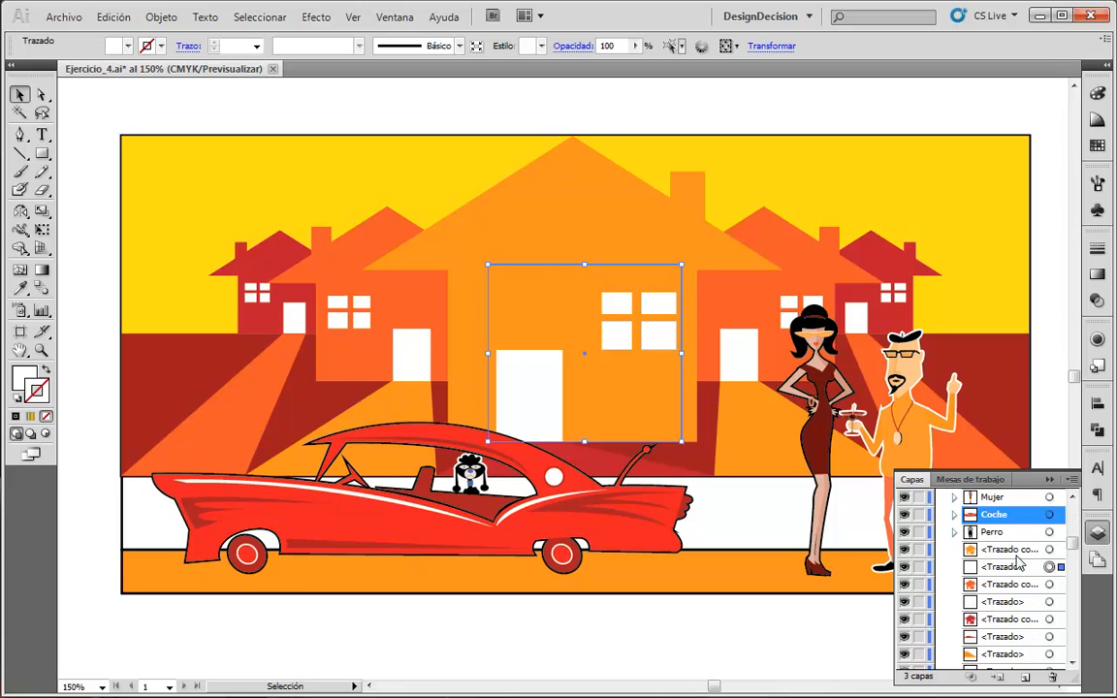
left_click(1014, 515)
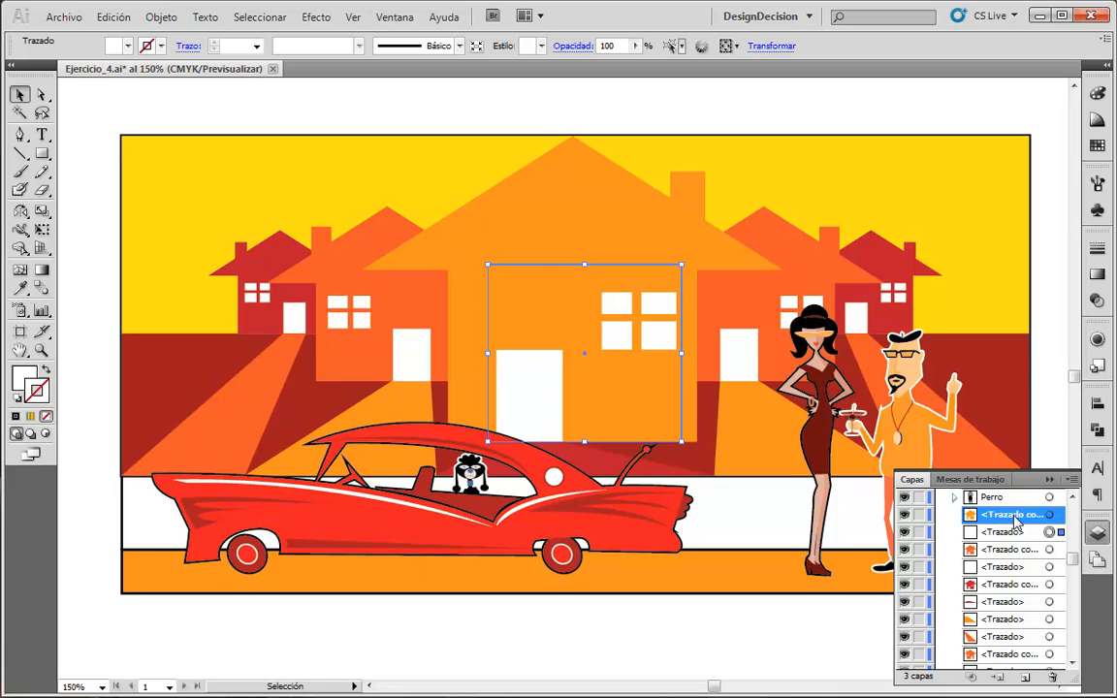
scroll(1016, 520, "down", 1)
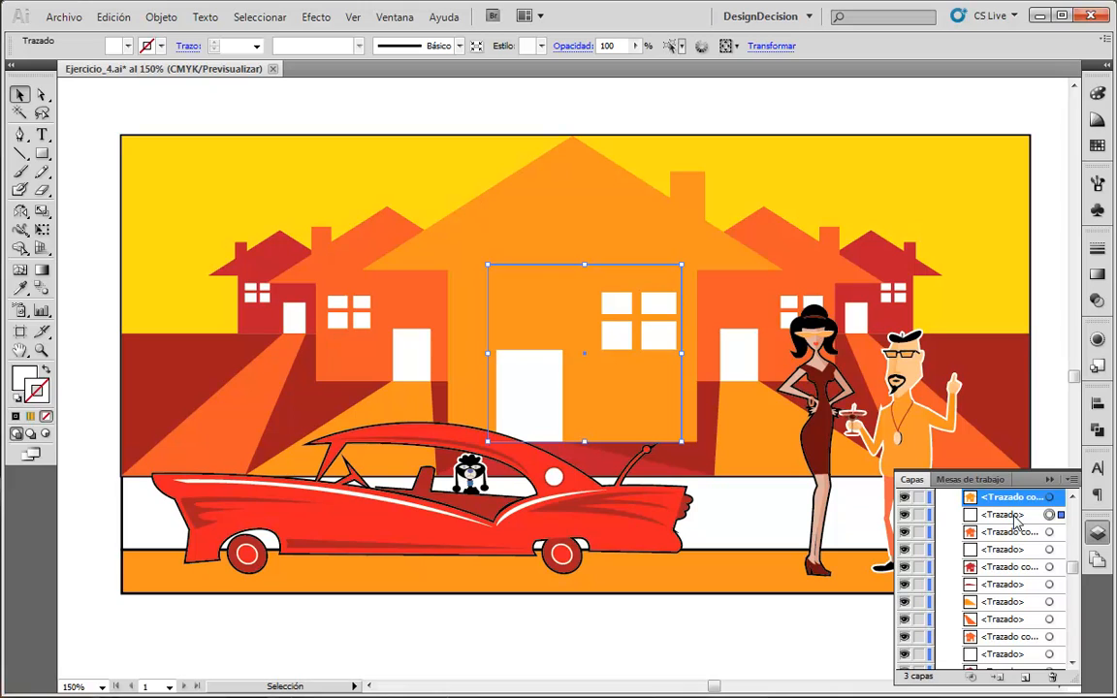
left_click(1059, 551)
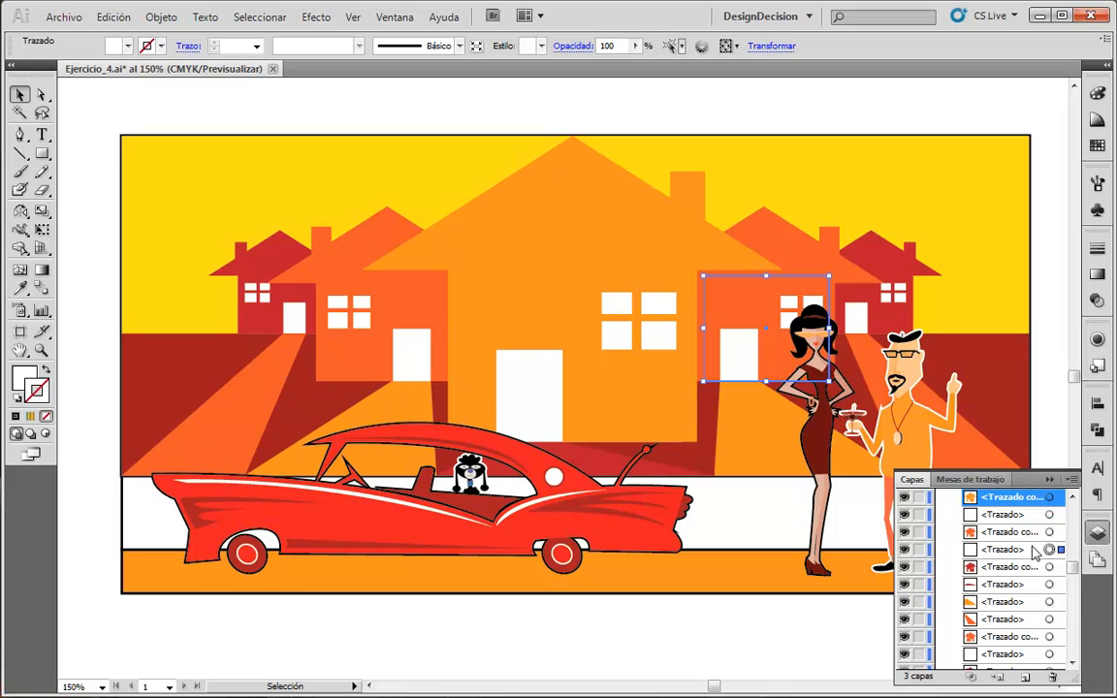
left_click(1051, 515)
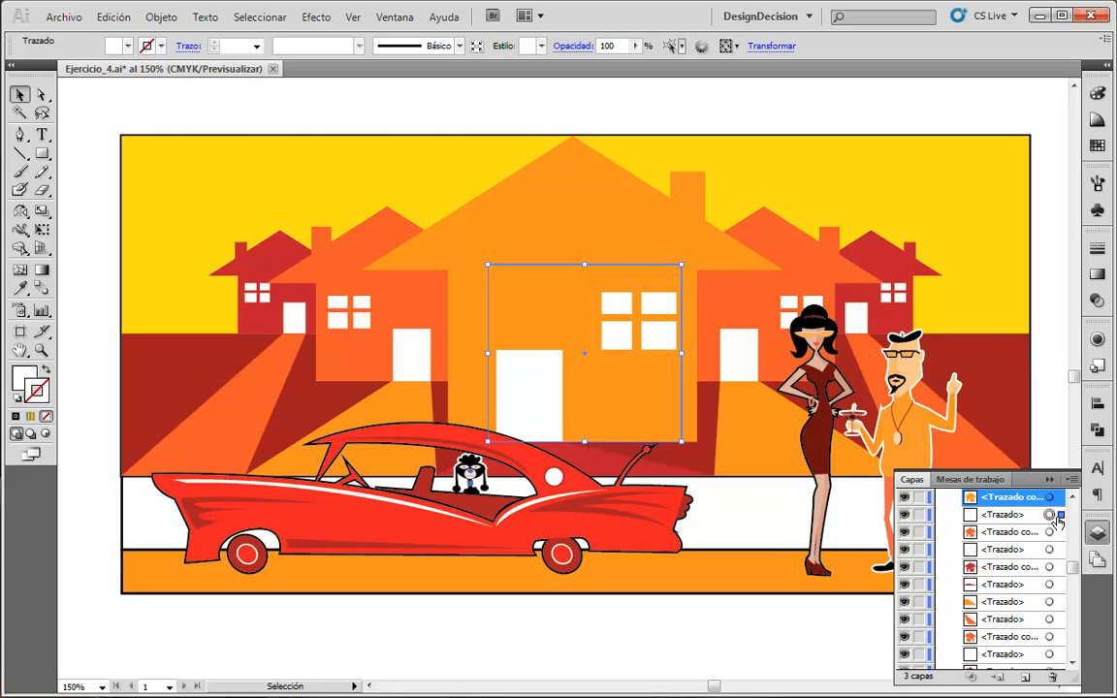
left_click(1051, 550)
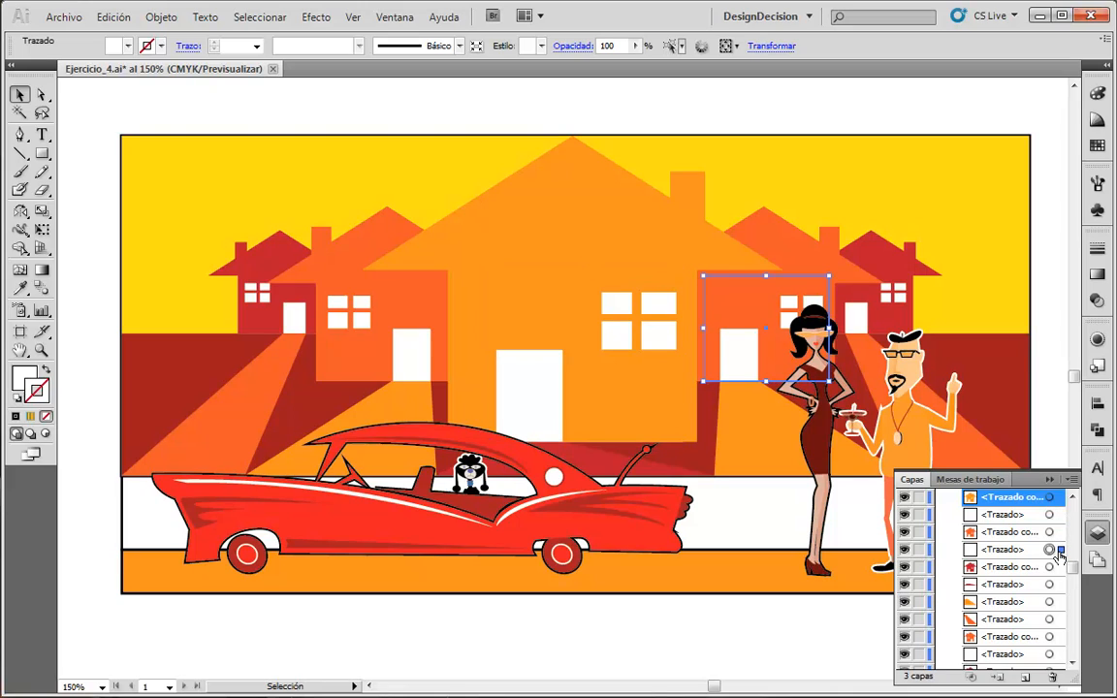
- Select the Hombre group in the Fondo layer, examine the paths it contains, and clear the selection
scroll(1059, 556, "up", 1)
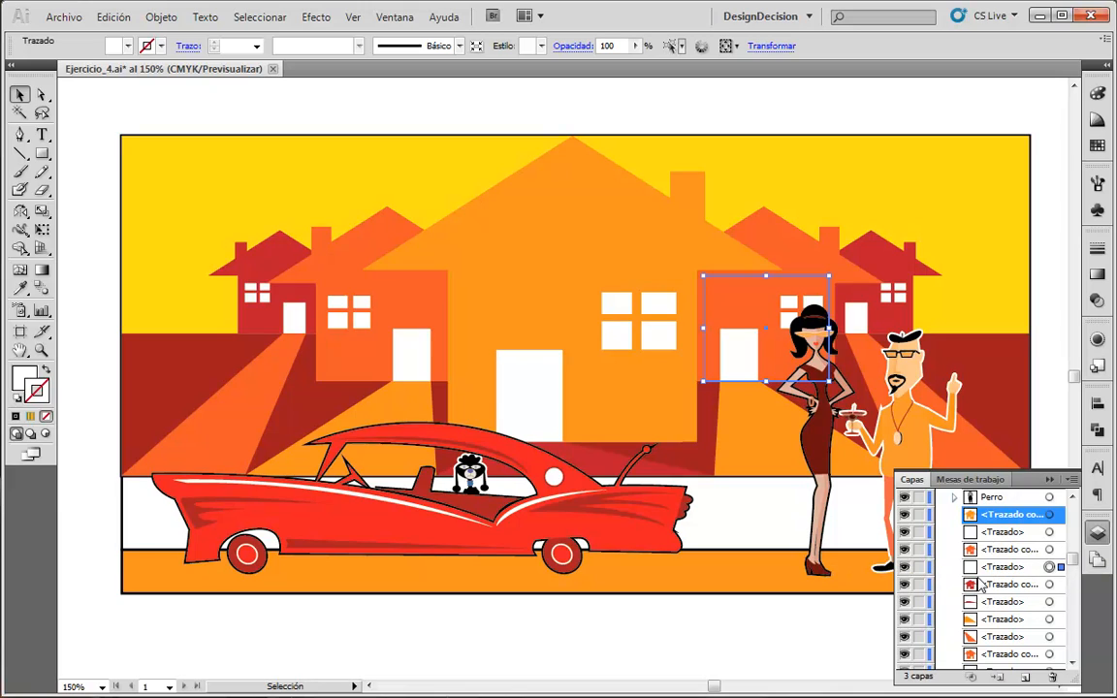
scroll(980, 583, "up", 4)
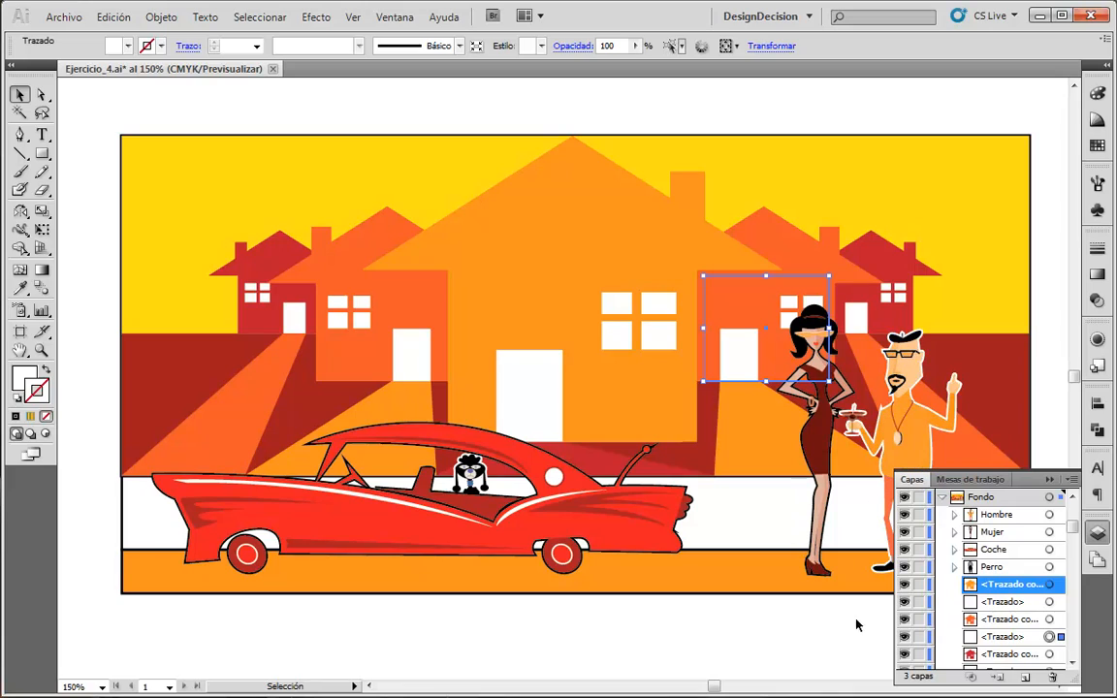
left_click(998, 515)
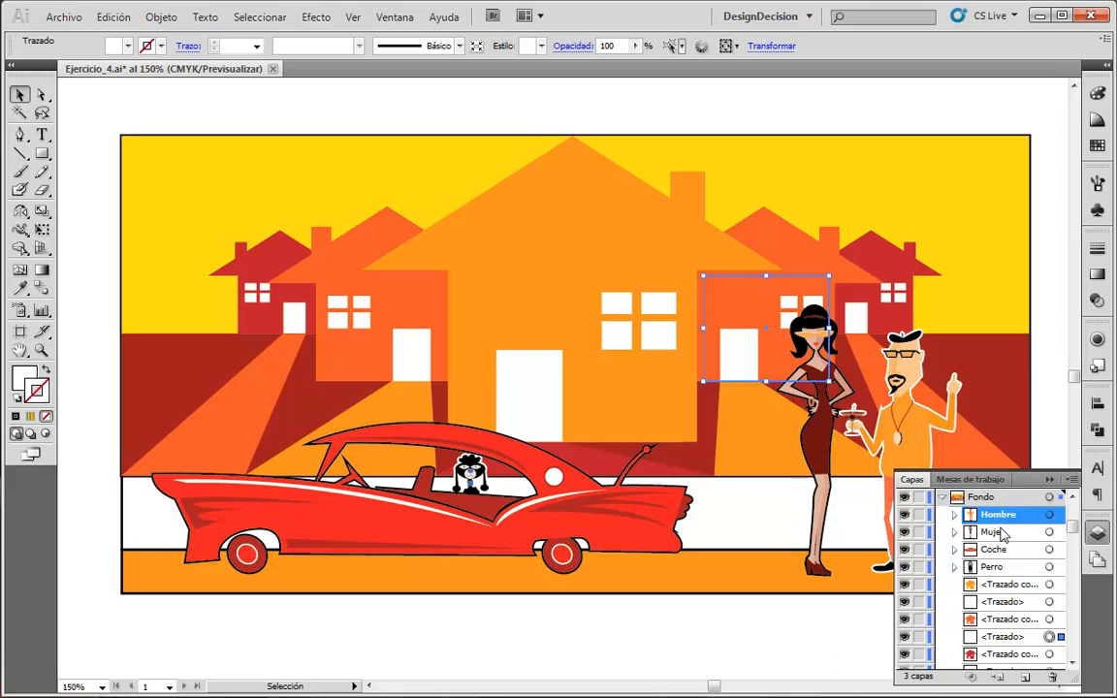
left_click(1049, 515)
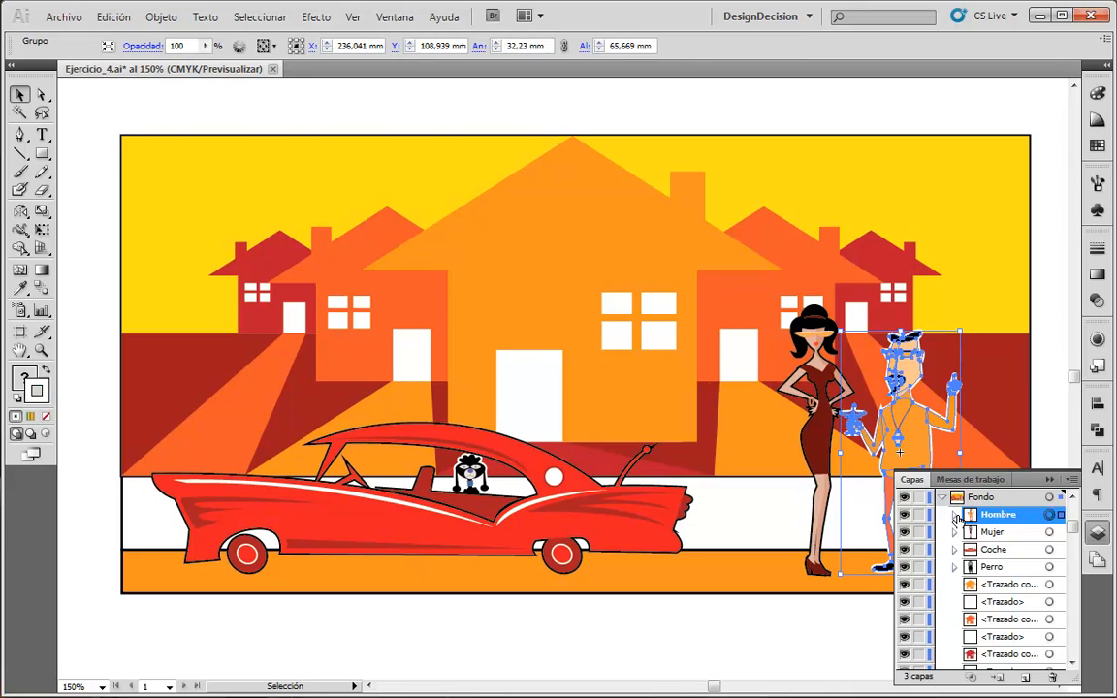
left_click(955, 514)
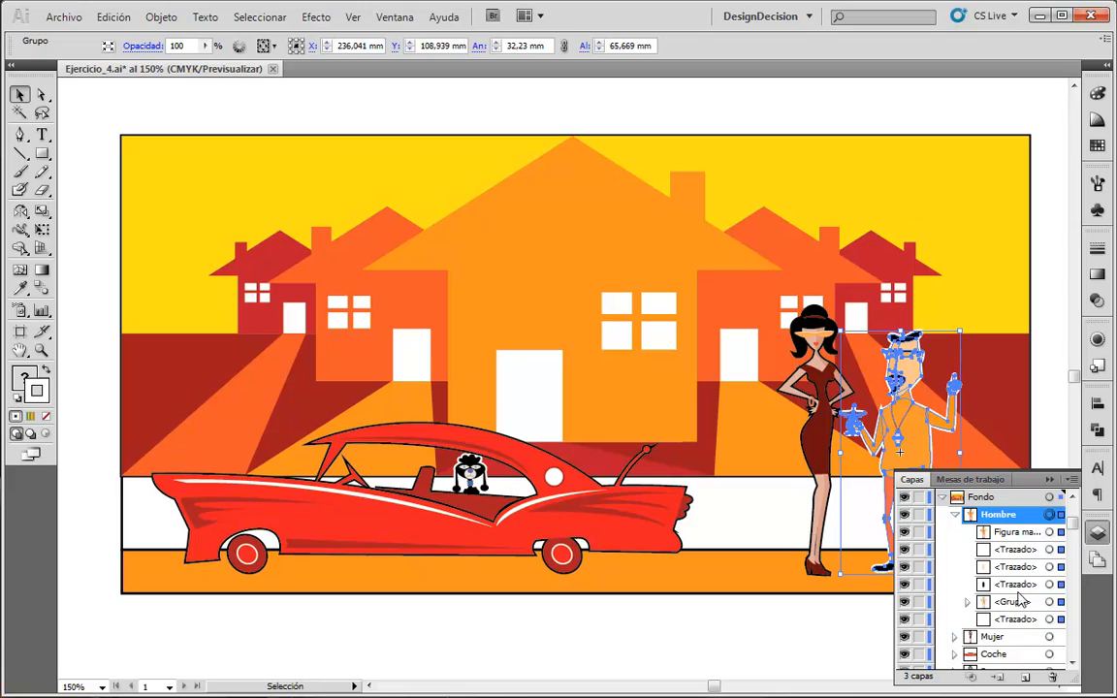
left_click(955, 514)
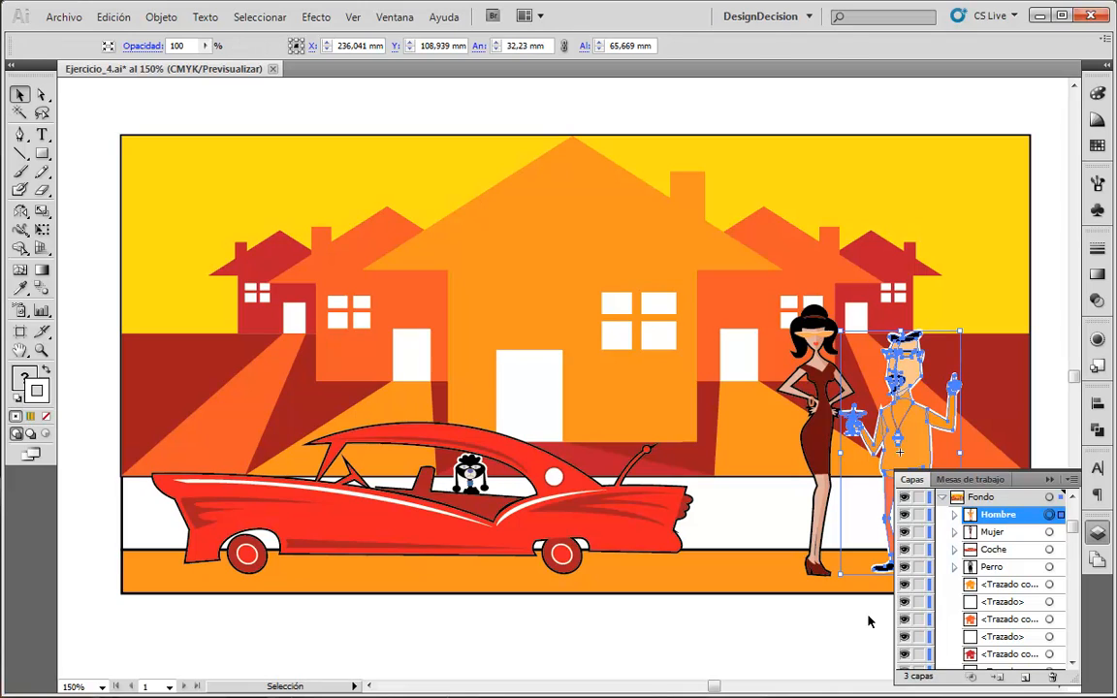
left_click(786, 560)
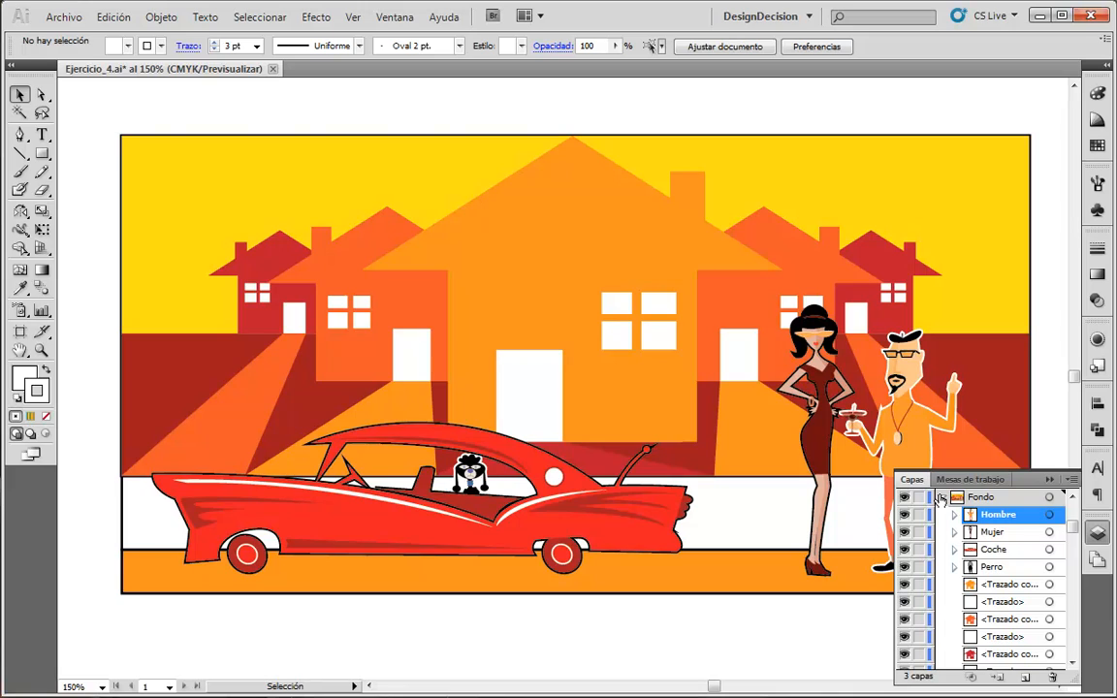
- Select the houses, paths, car, dog and both people together, leaving the coloured background bands out of the selection
scroll(956, 524, "up", 2)
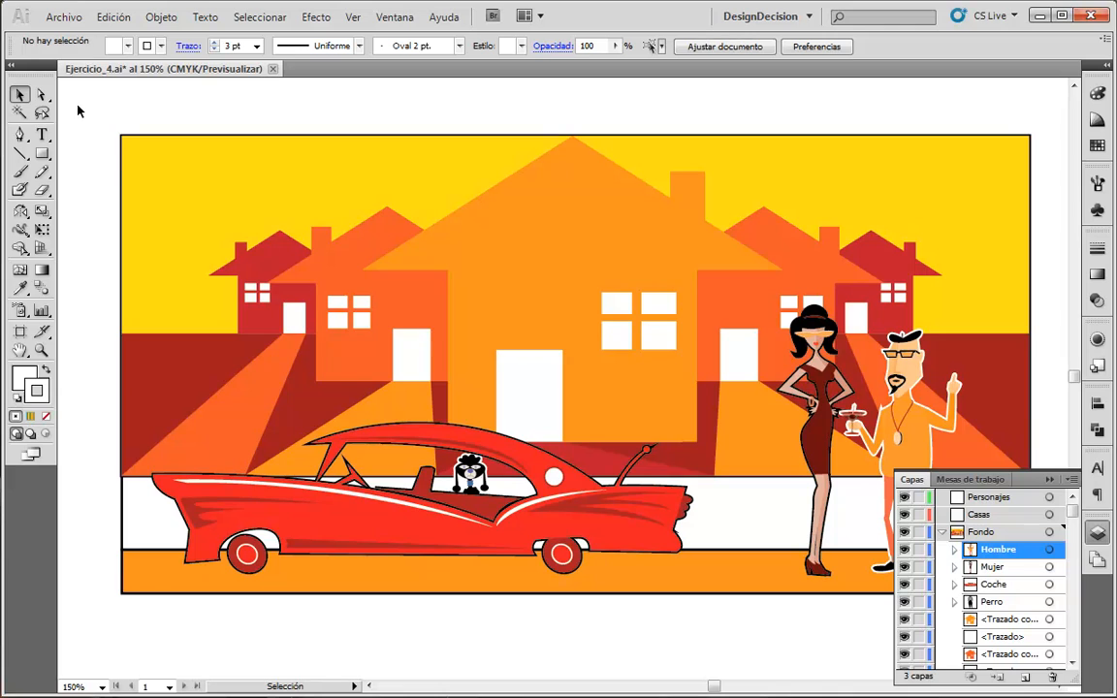
left_click_drag(77, 107, 881, 549)
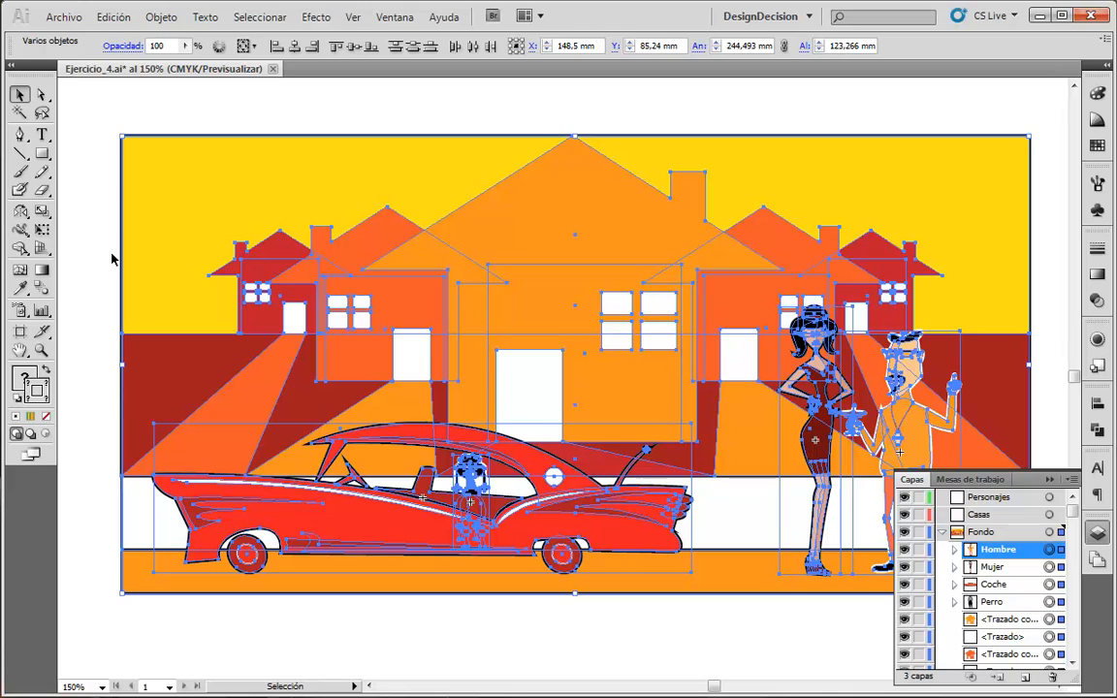
left_click_drag(103, 216, 138, 400)
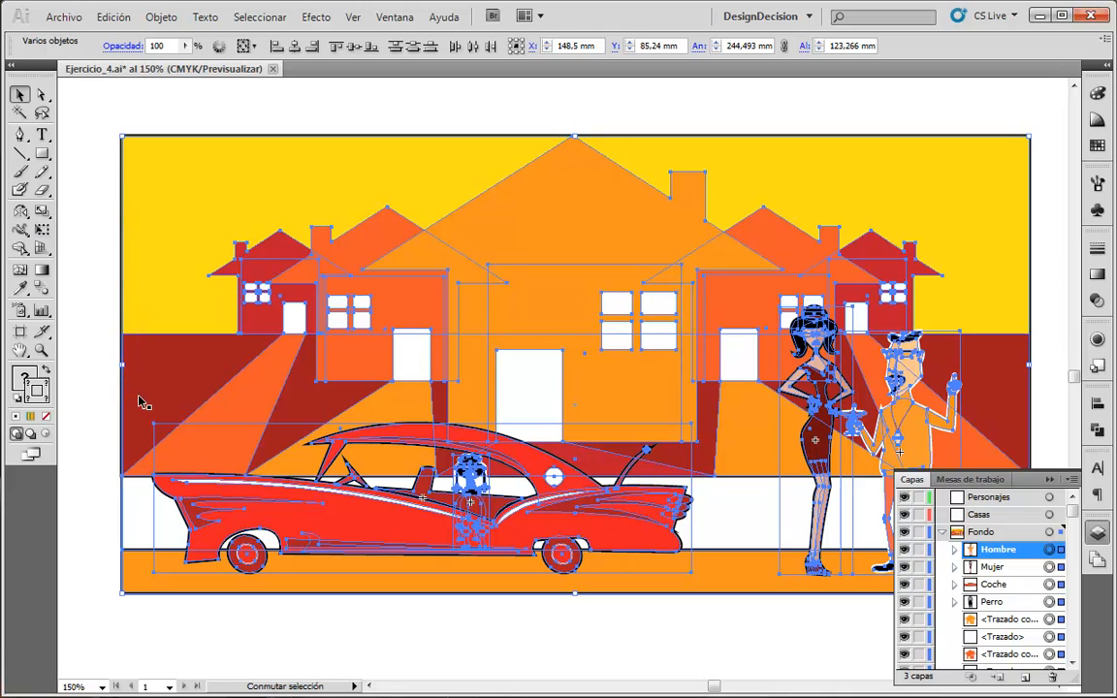
left_click_drag(109, 502, 139, 585)
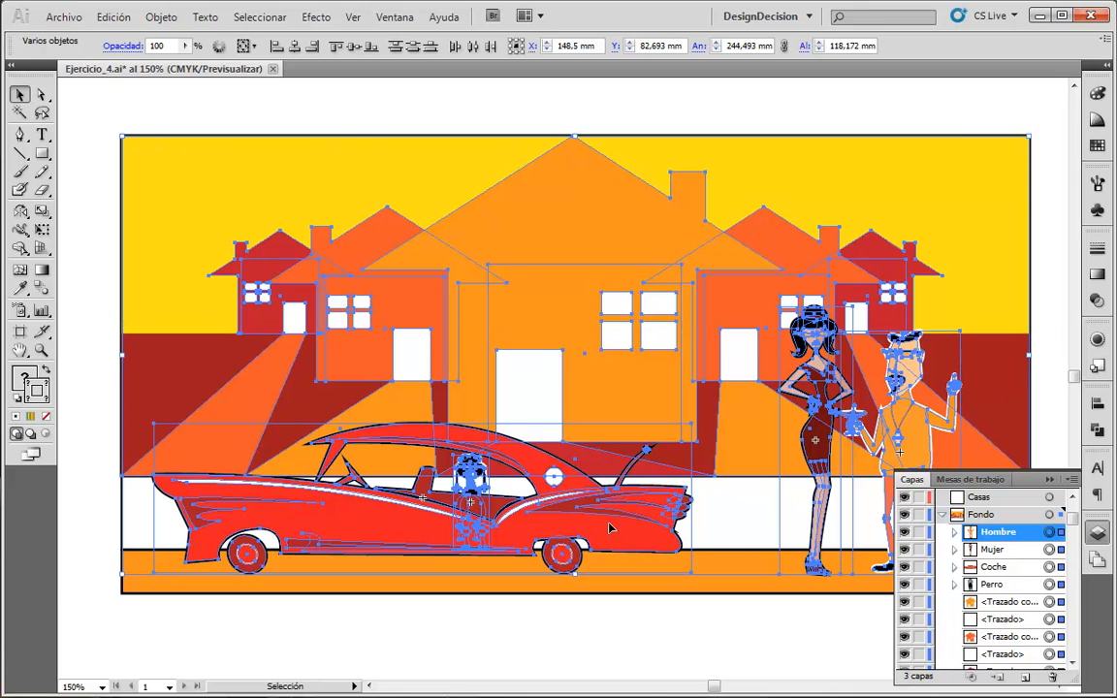
left_click_drag(141, 582, 119, 570)
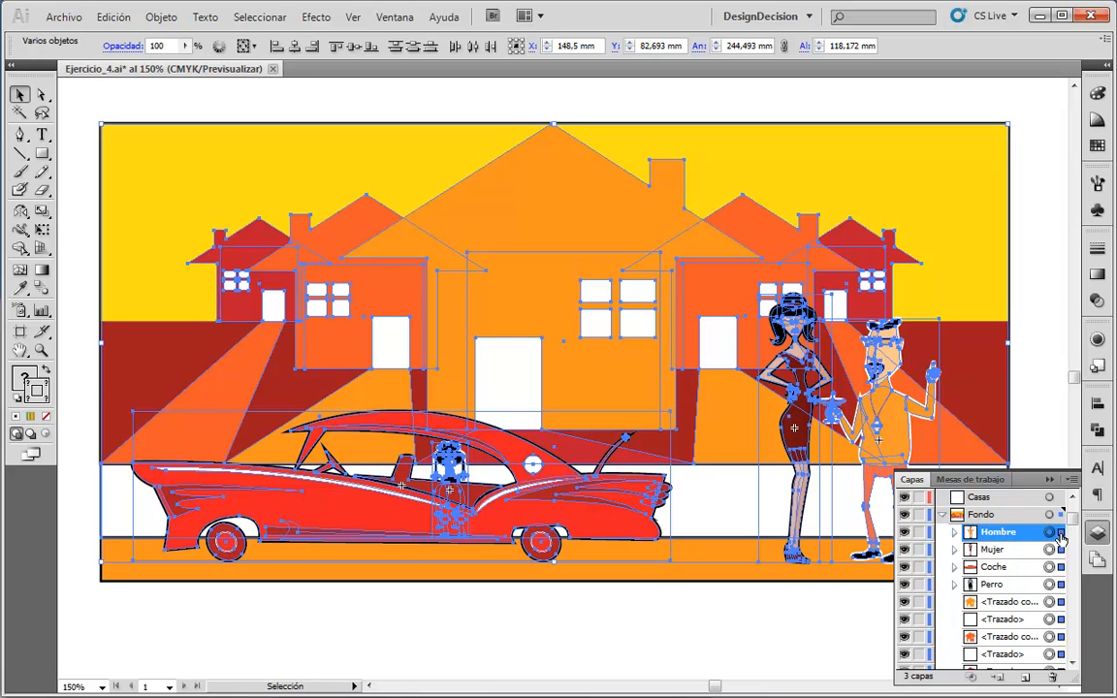
- Review which Fondo objects are selected and hide the white rectangle behind the far-left red house
scroll(1060, 536, "down", 4)
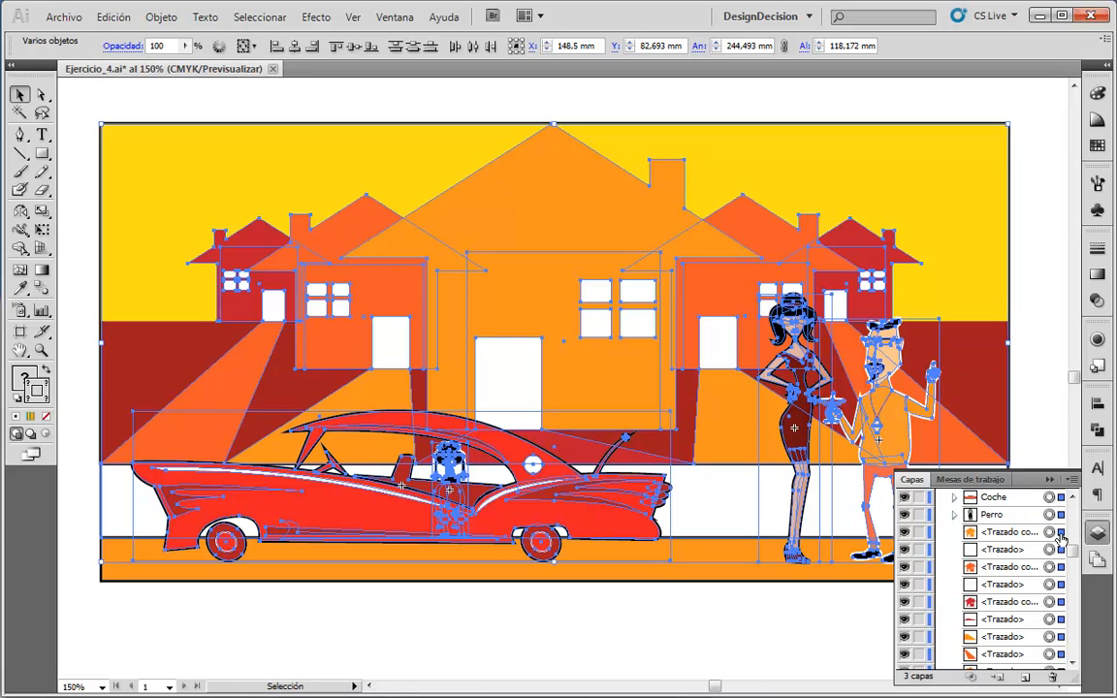
scroll(1061, 536, "down", 4)
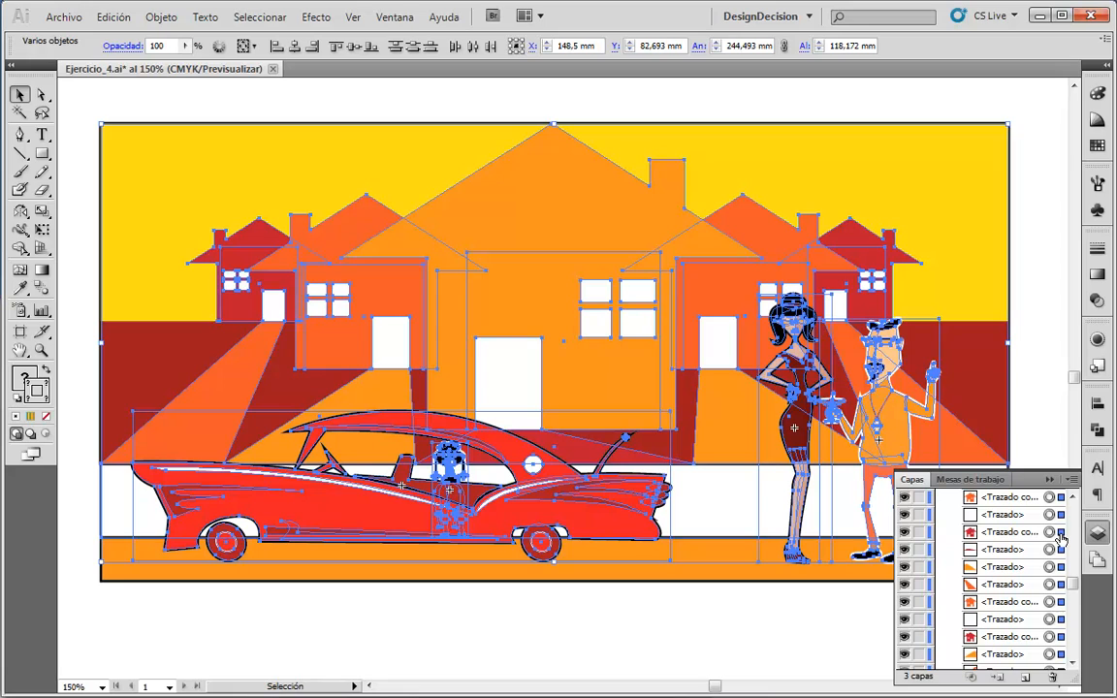
scroll(1061, 536, "down", 4)
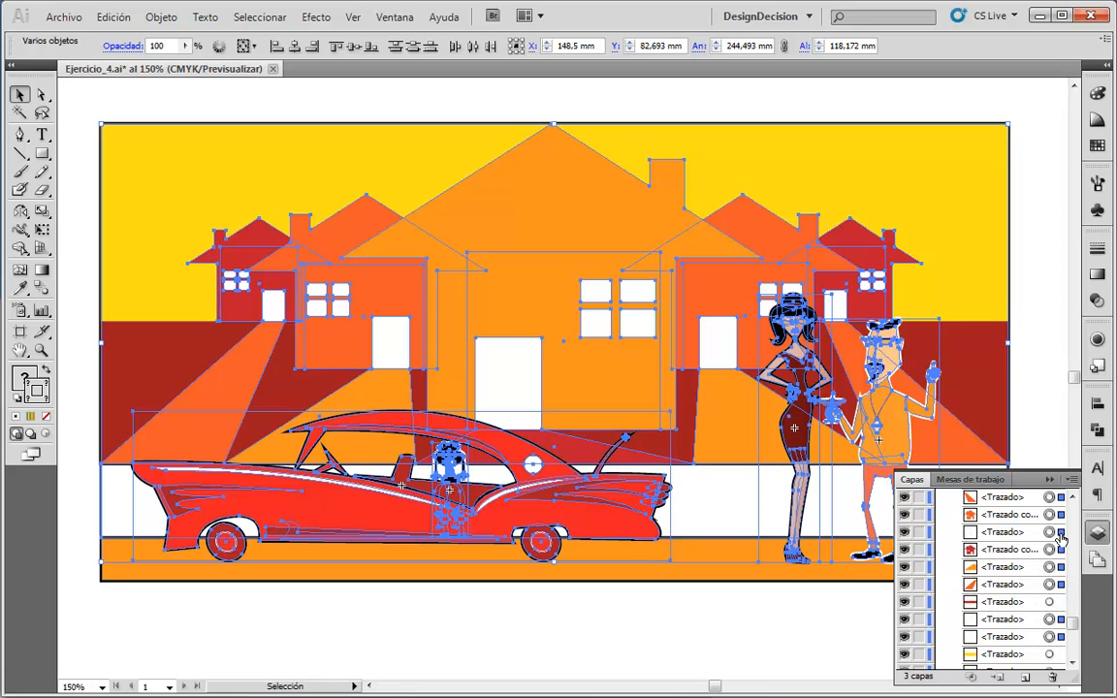
scroll(1062, 539, "down", 3)
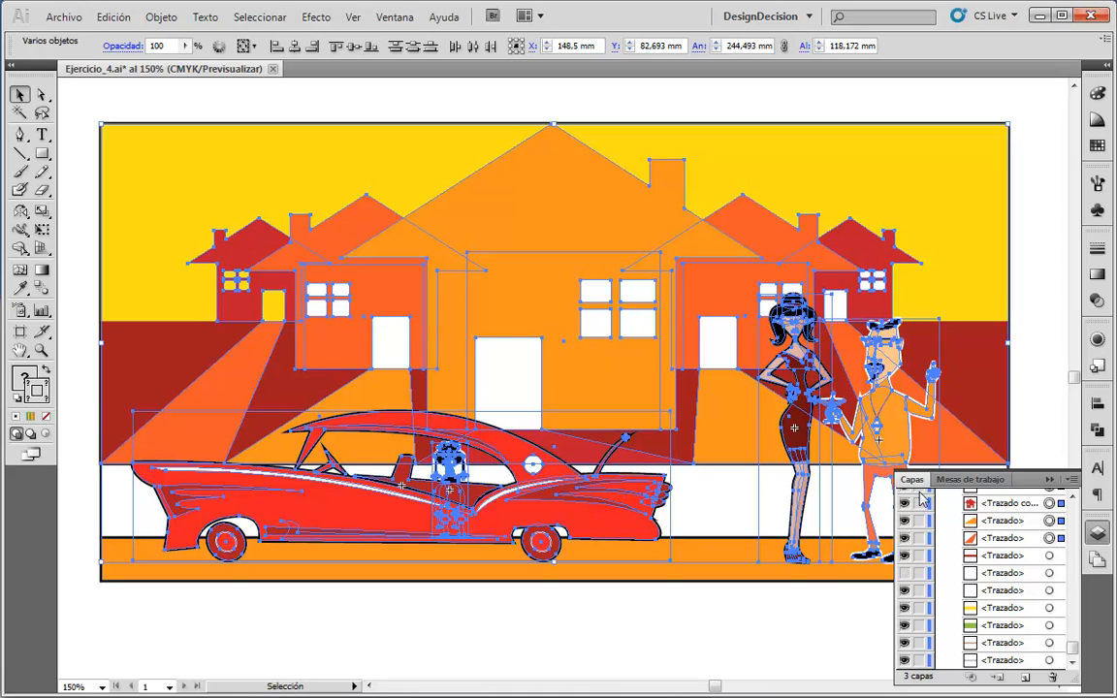
scroll(1044, 643, "up", 3)
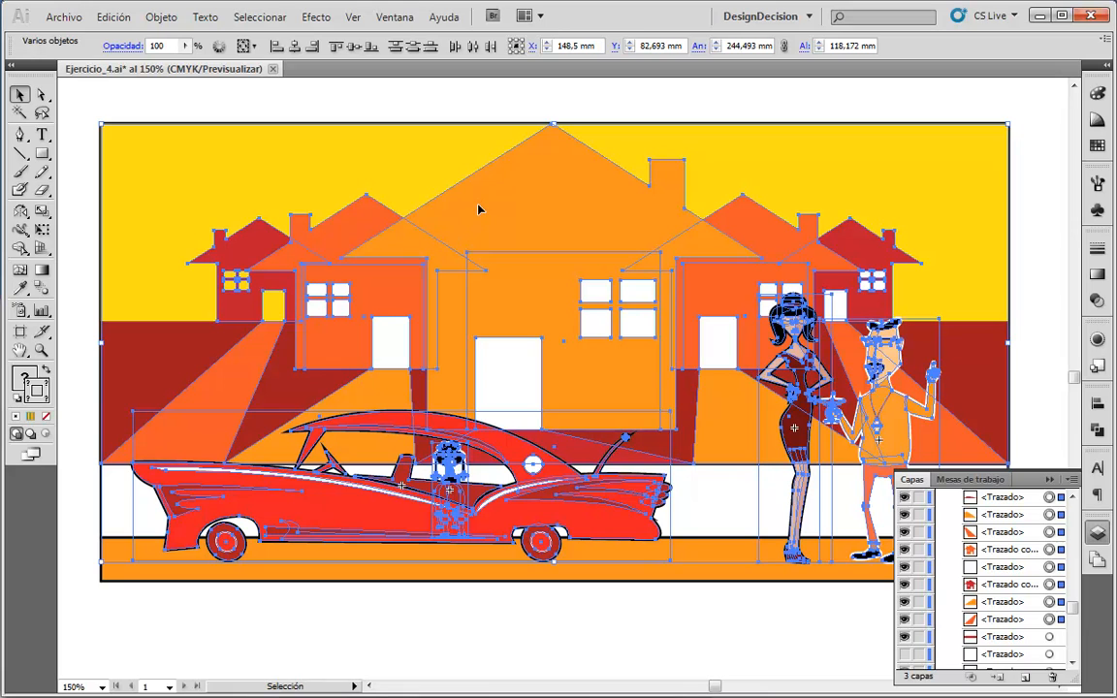
- Try moving the selected objects away from the background, and undo the move
left_click_drag(434, 190, 493, 241)
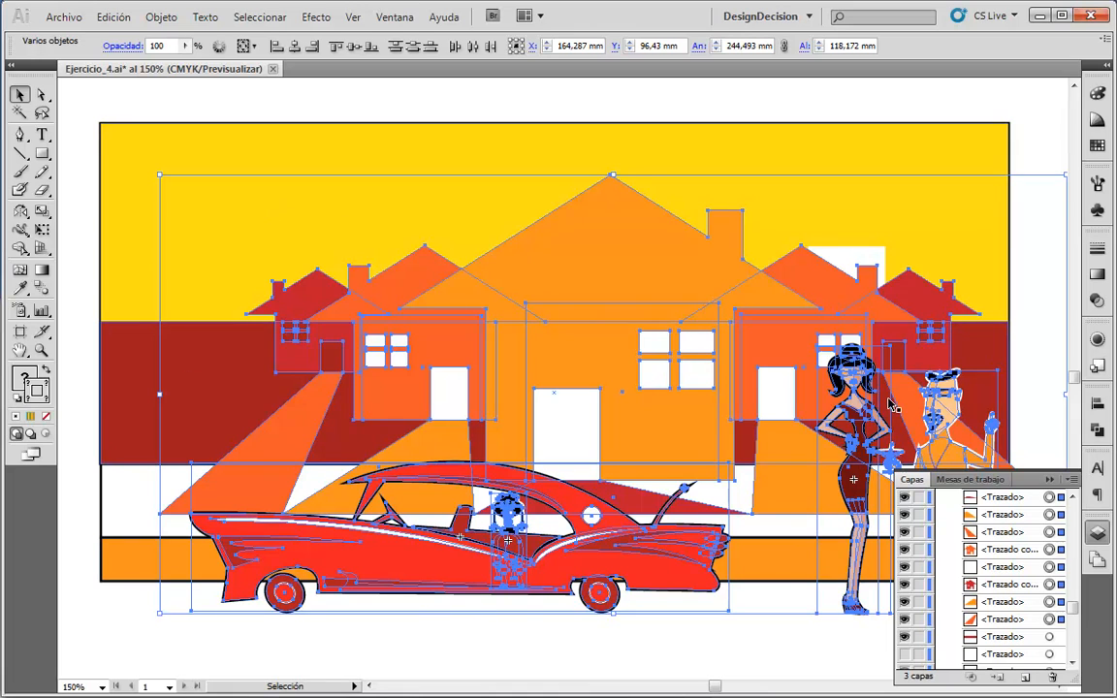
key("ctrl+z")
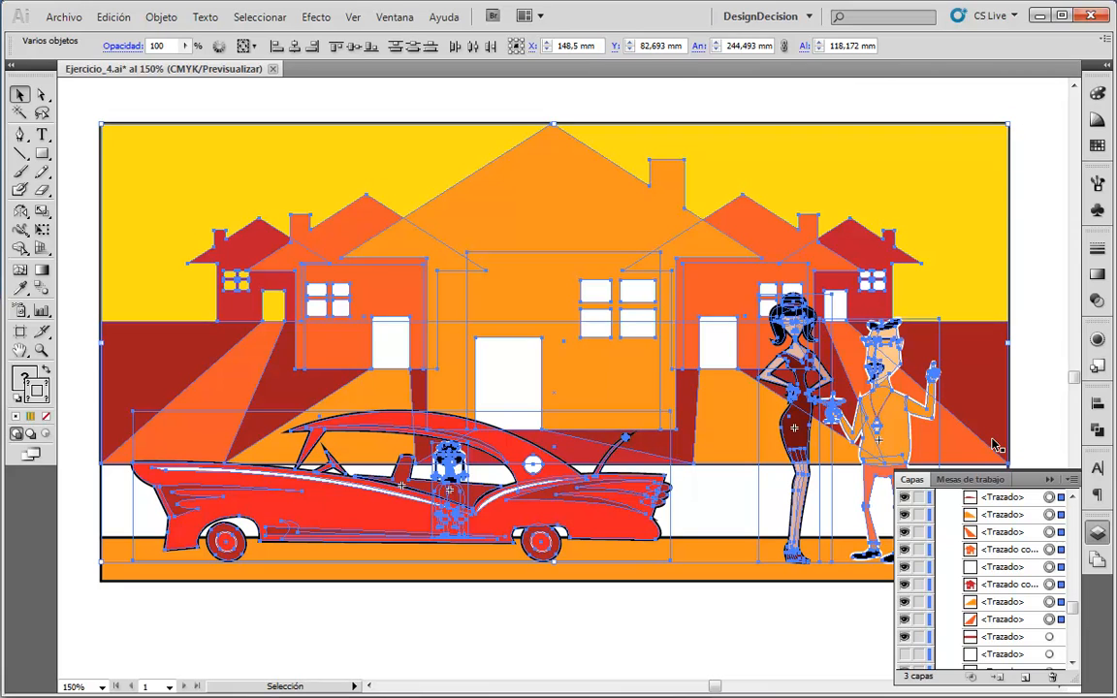
- Move all the selected objects from the Fondo layer to the Casas layer
scroll(989, 572, "up", 10)
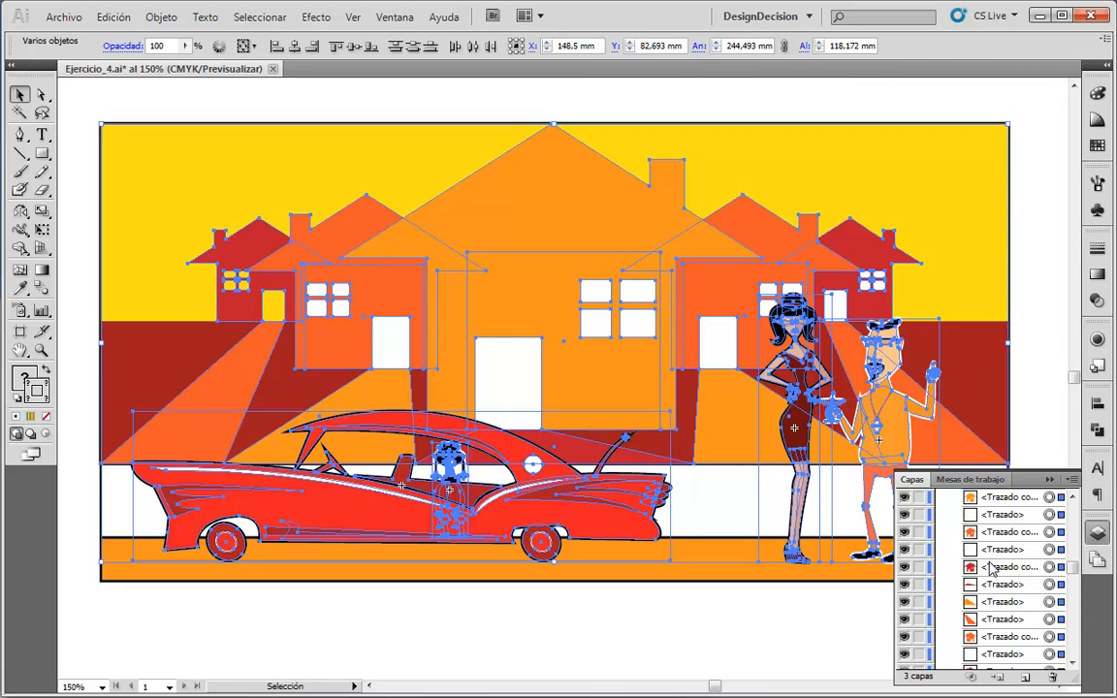
scroll(989, 570, "up", 1)
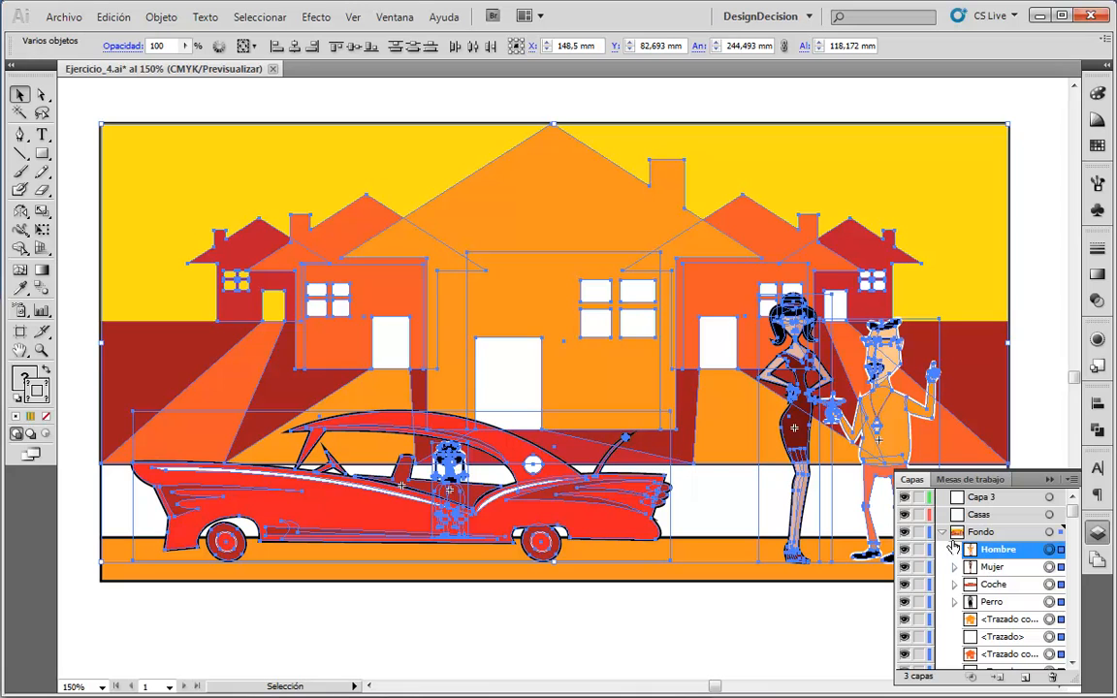
left_click(942, 532)
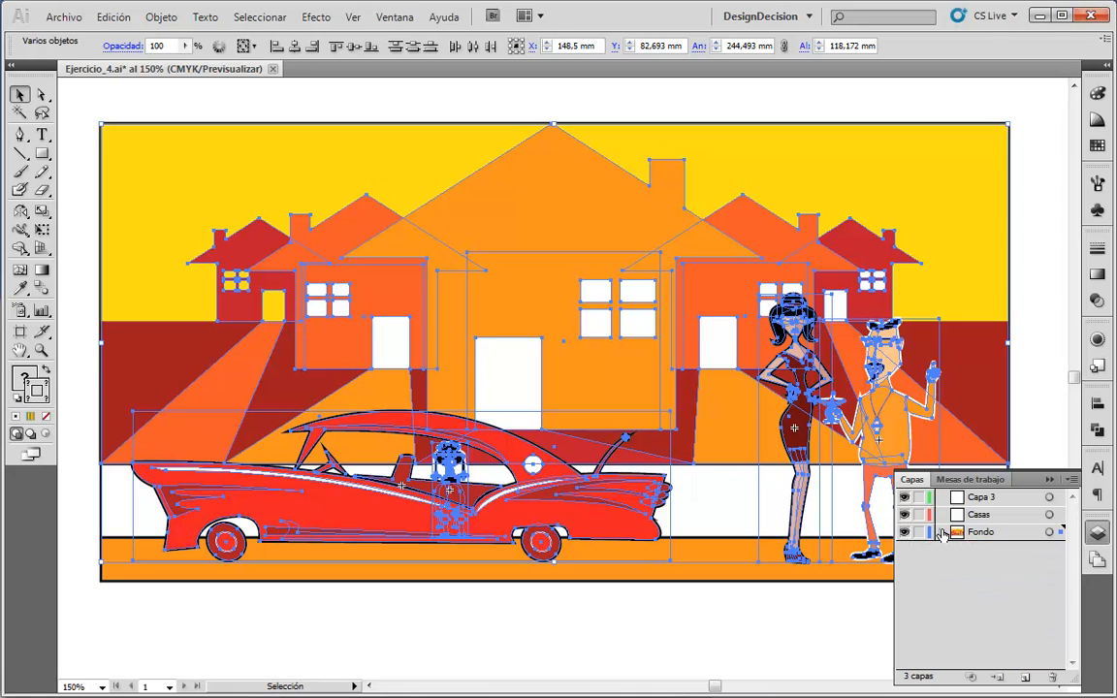
scroll(872, 486, "up", 2)
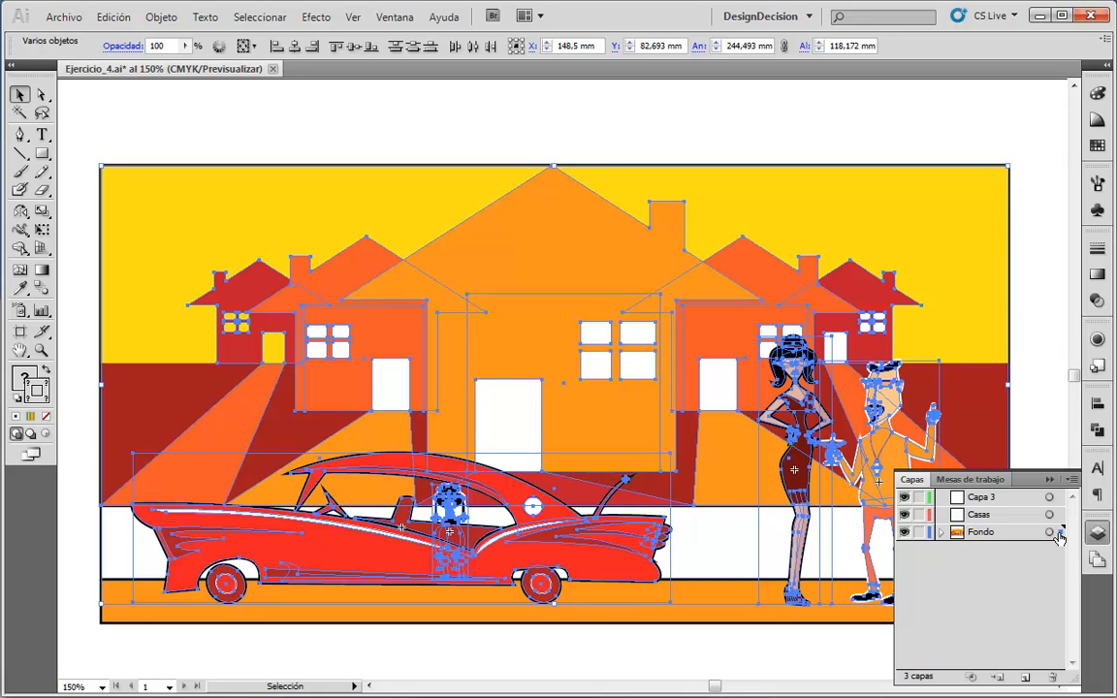
left_click_drag(1060, 536, 1061, 521)
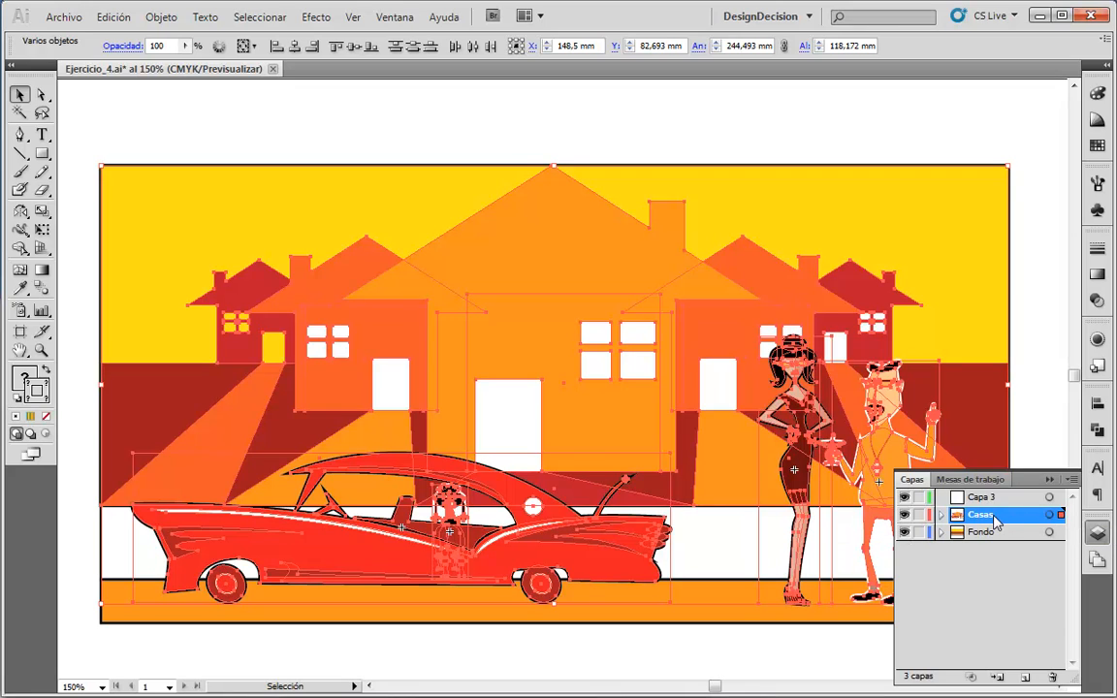
- Inspect the contents of the Fondo and Casas layers, and hide the Casas layer
left_click(940, 533)
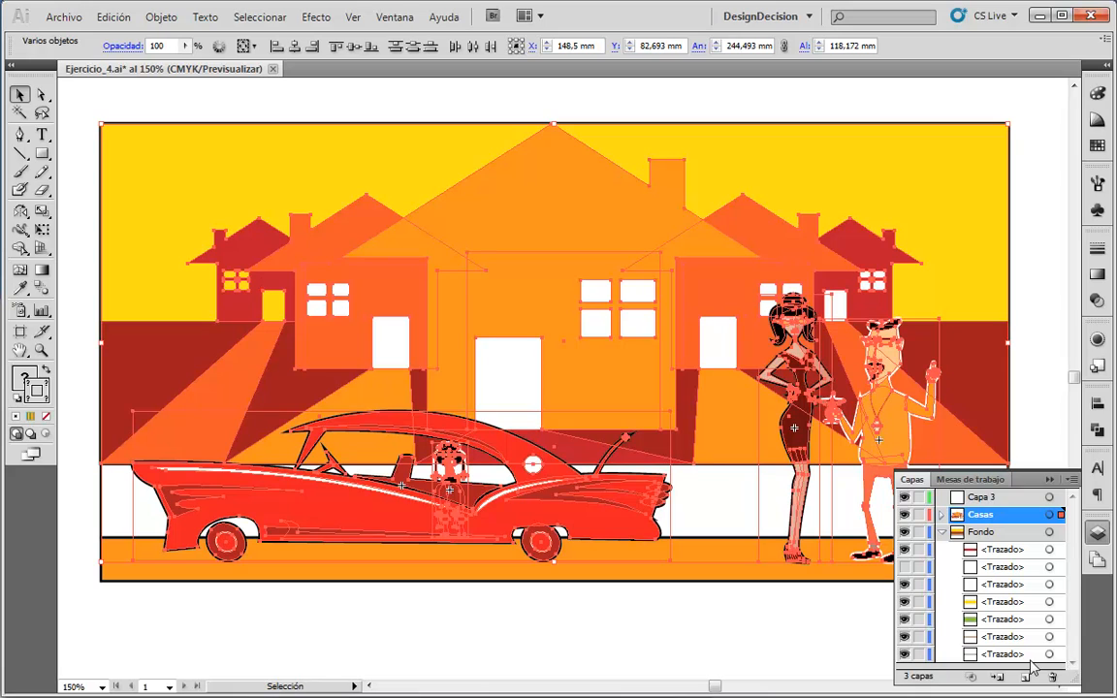
left_click(940, 515)
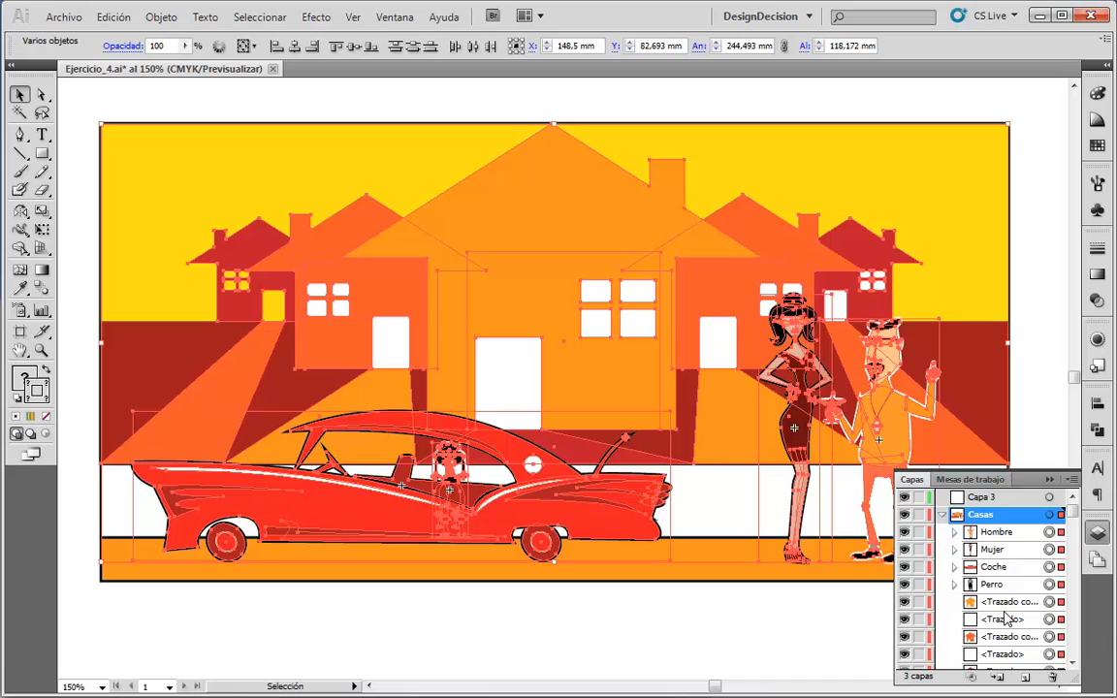
left_click(941, 515)
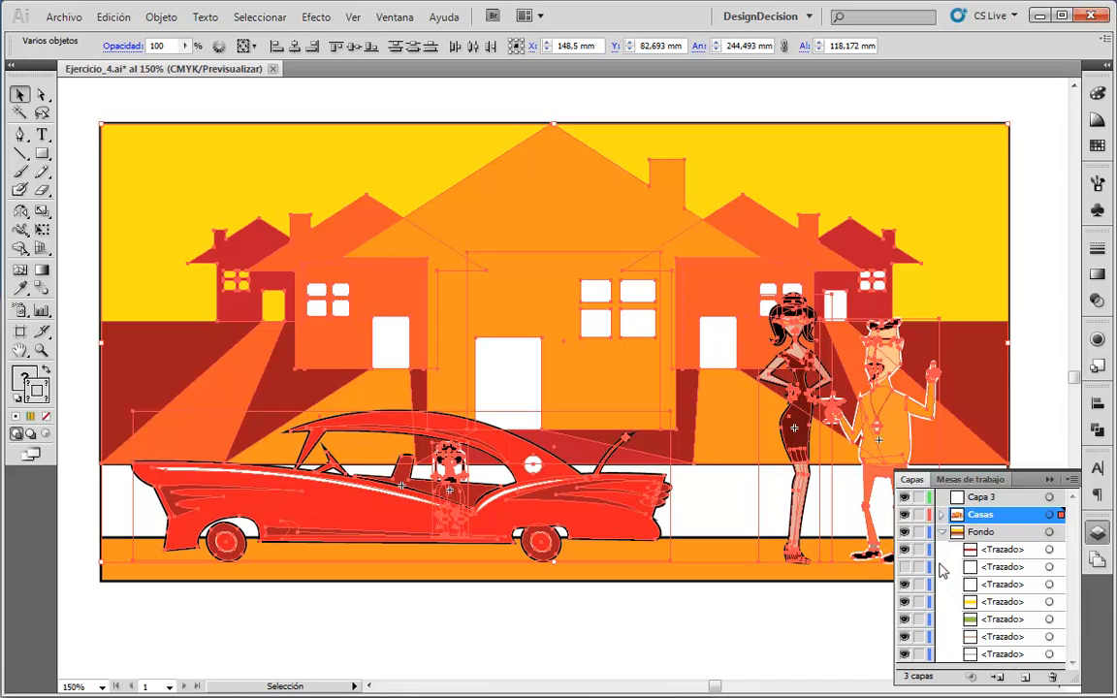
left_click(903, 515)
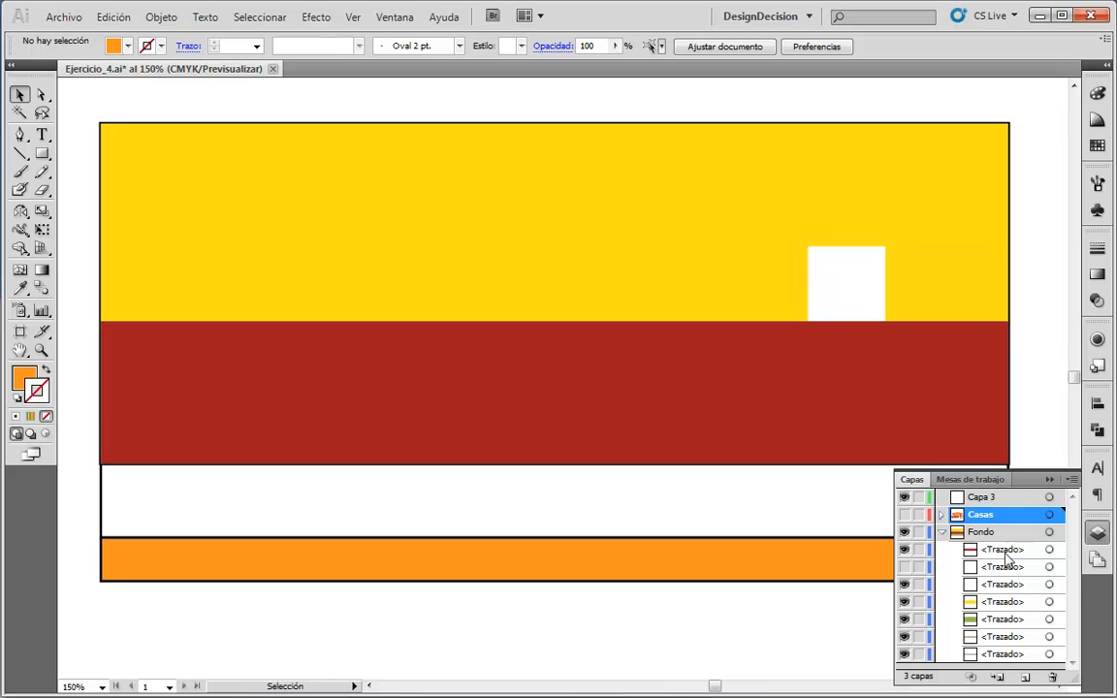
- Toggle the two white squares in the Fondo layer to check the background bands without them, leaving both squares shown
left_click(905, 568)
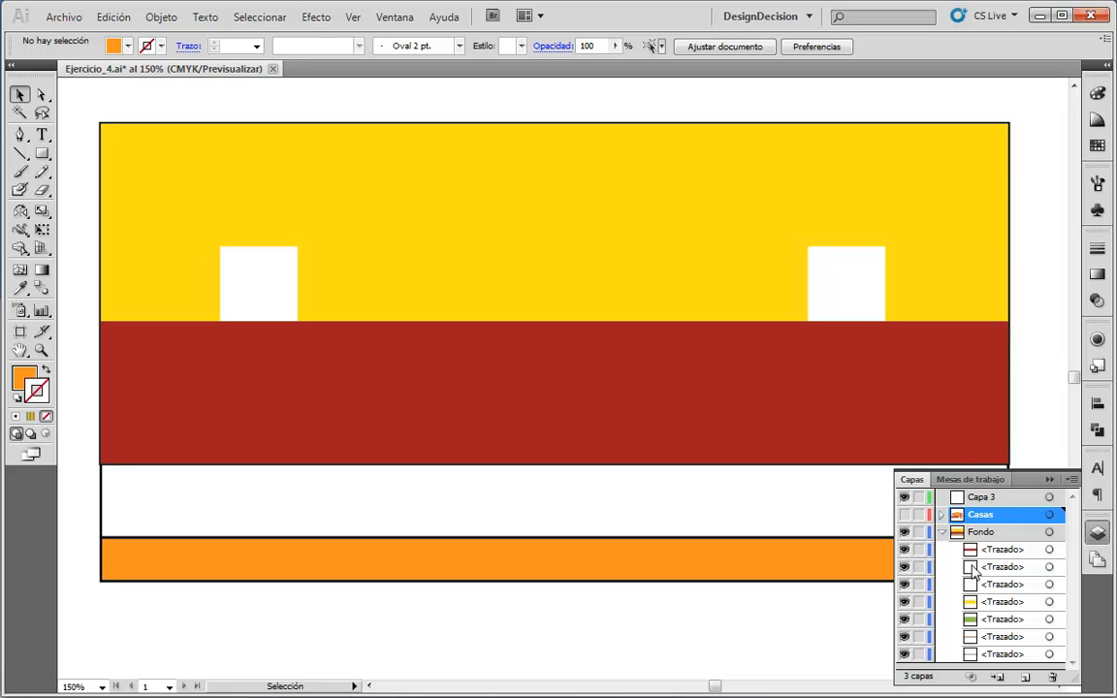
left_click(904, 567)
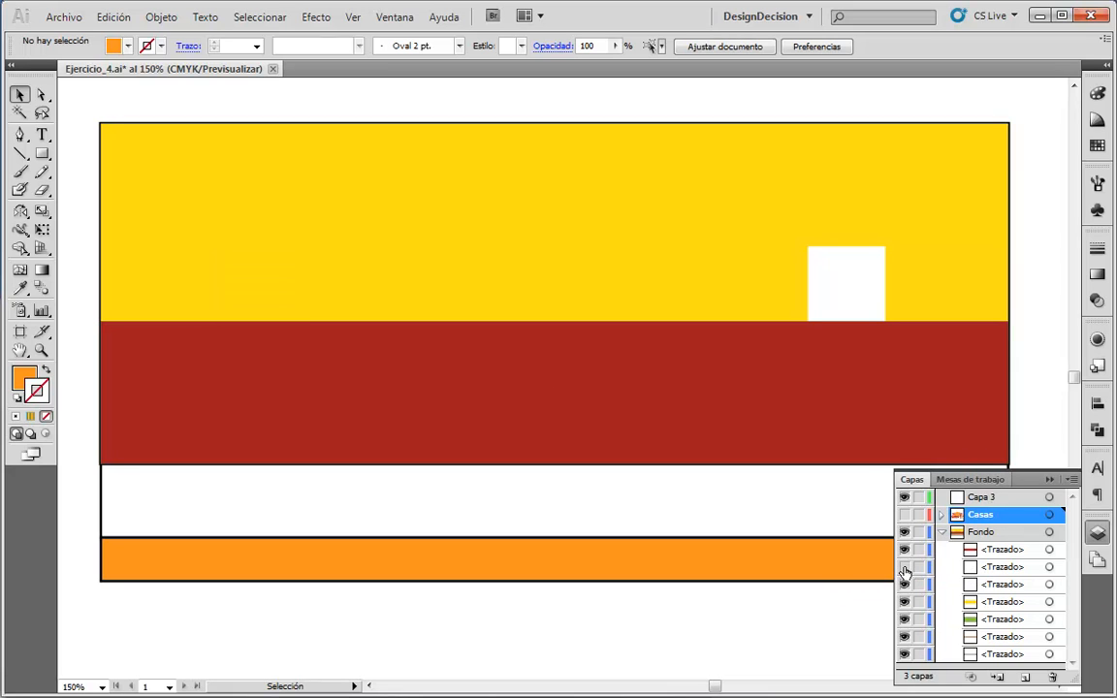
left_click(904, 585)
left_click_drag(94, 116, 866, 624)
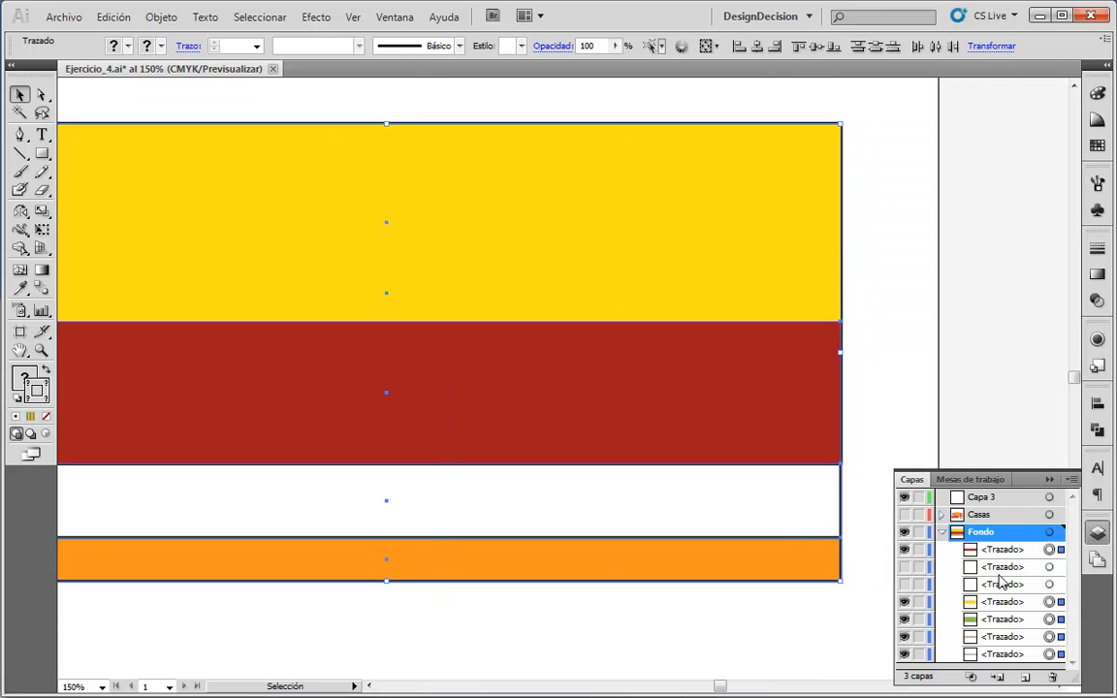
left_click(904, 568)
left_click(904, 585)
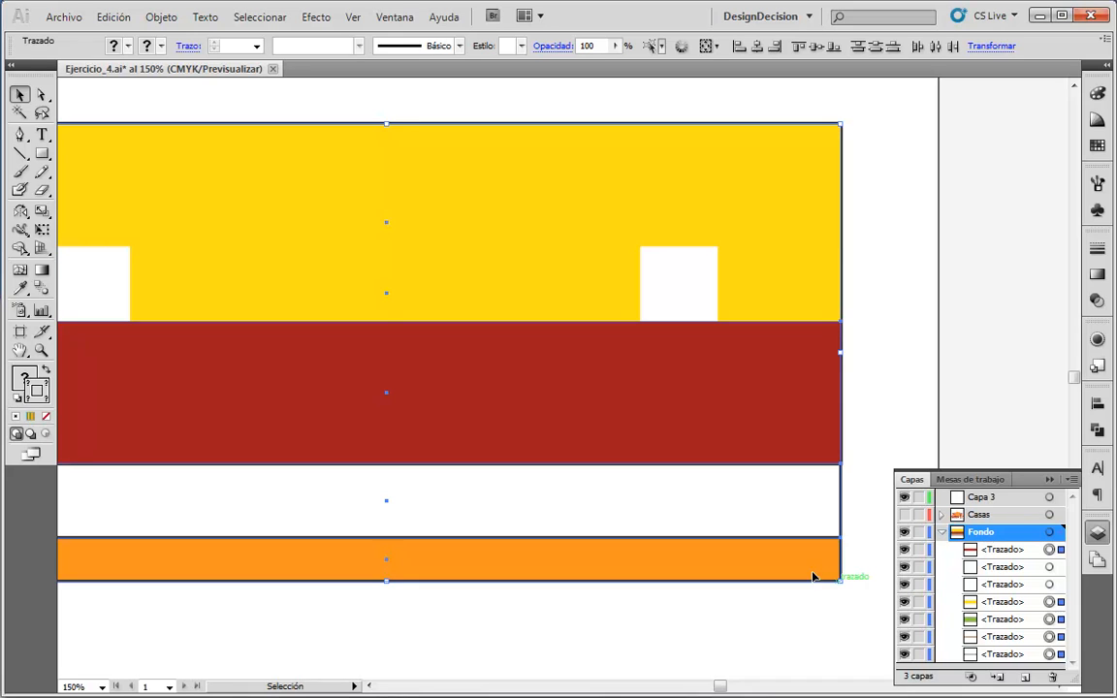
- Move the two white squares from the Fondo layer to the Casas layer, and lock the Fondo layer
left_click_drag(629, 625, 749, 629)
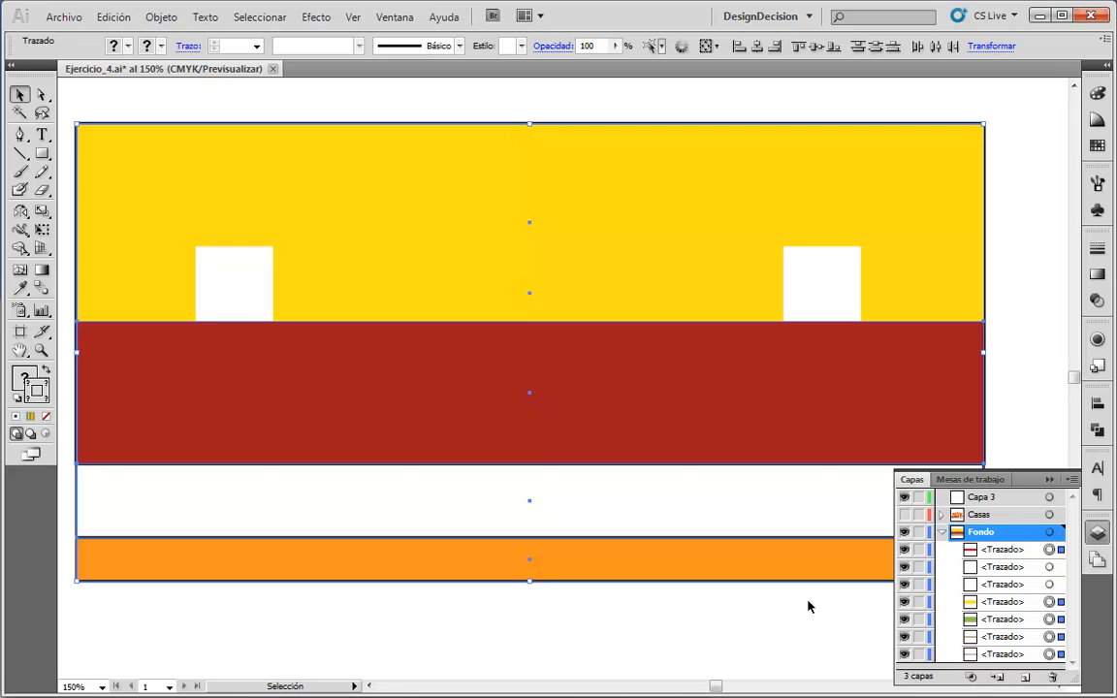
left_click(1014, 255)
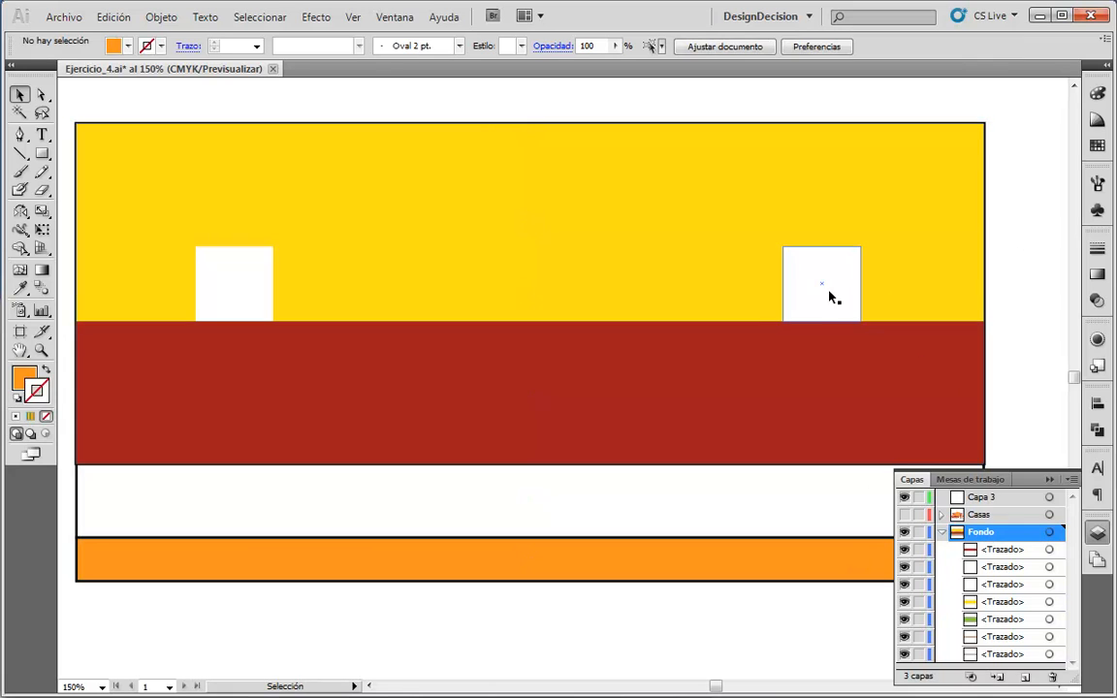
left_click(830, 297)
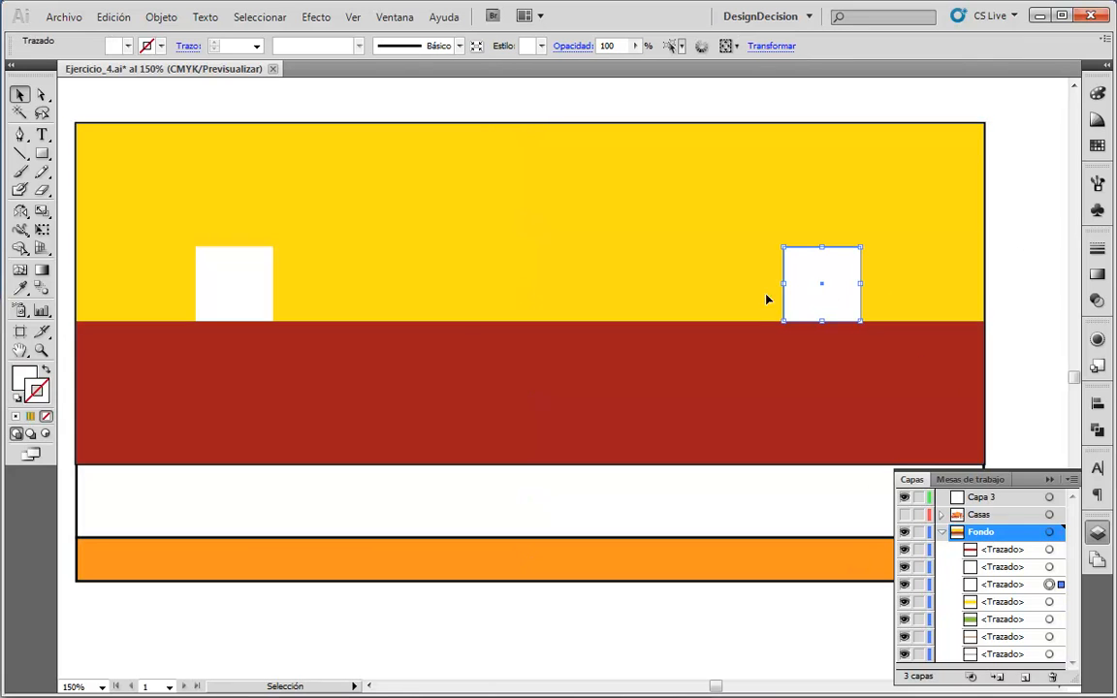
left_click(240, 287, "shift")
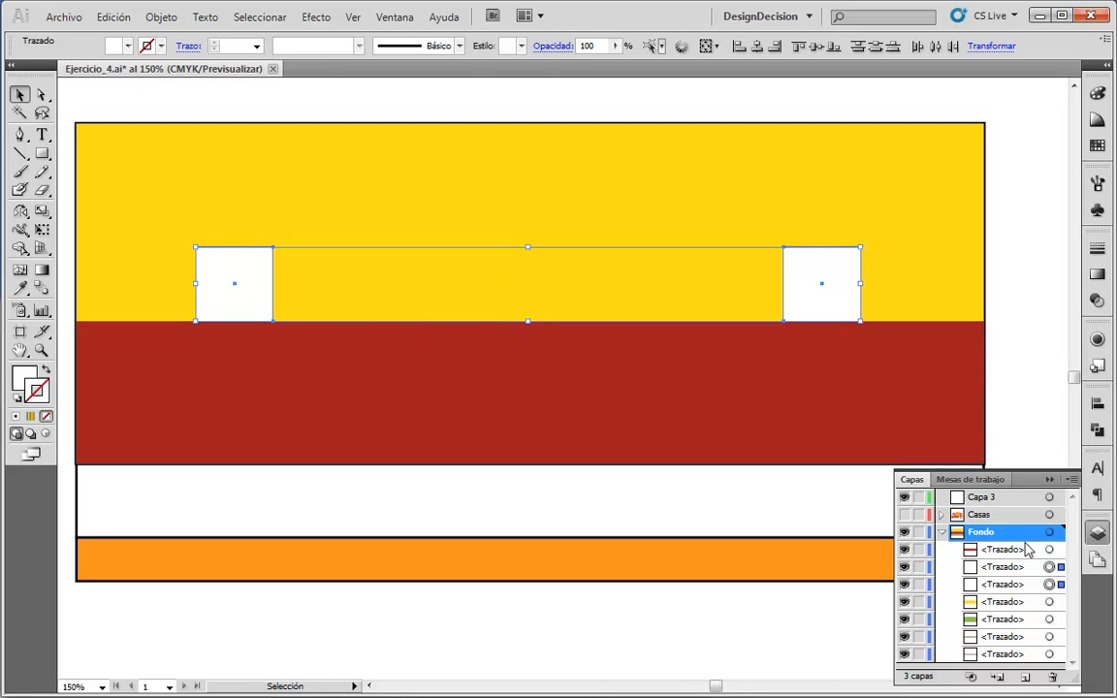
left_click(942, 533)
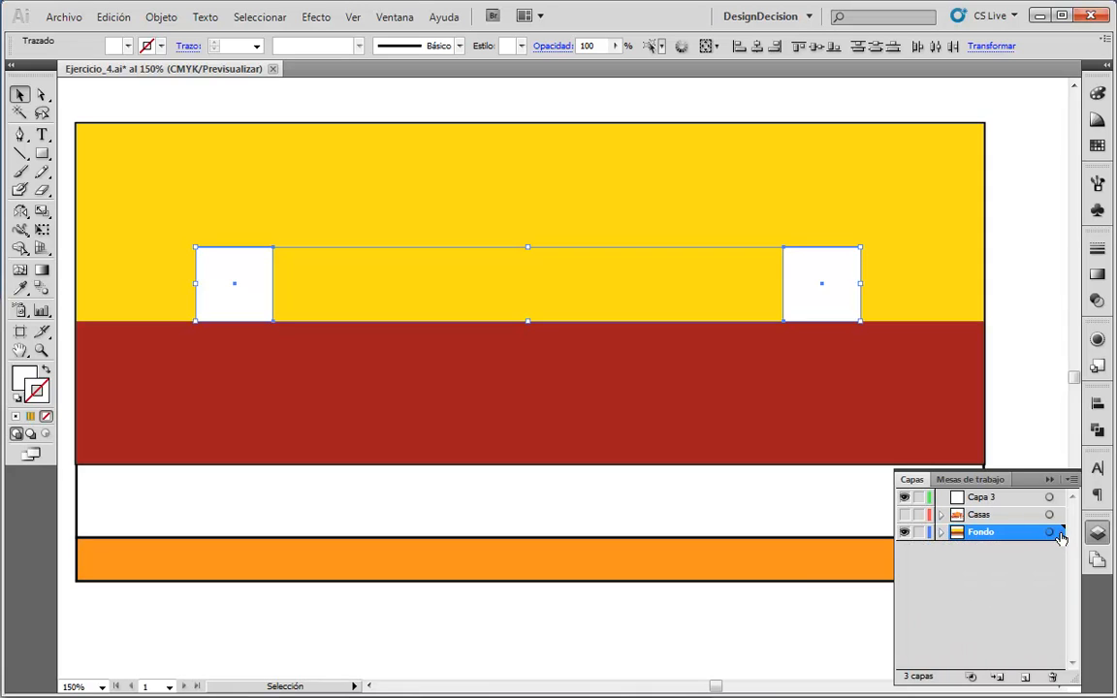
left_click_drag(1060, 533, 1060, 516)
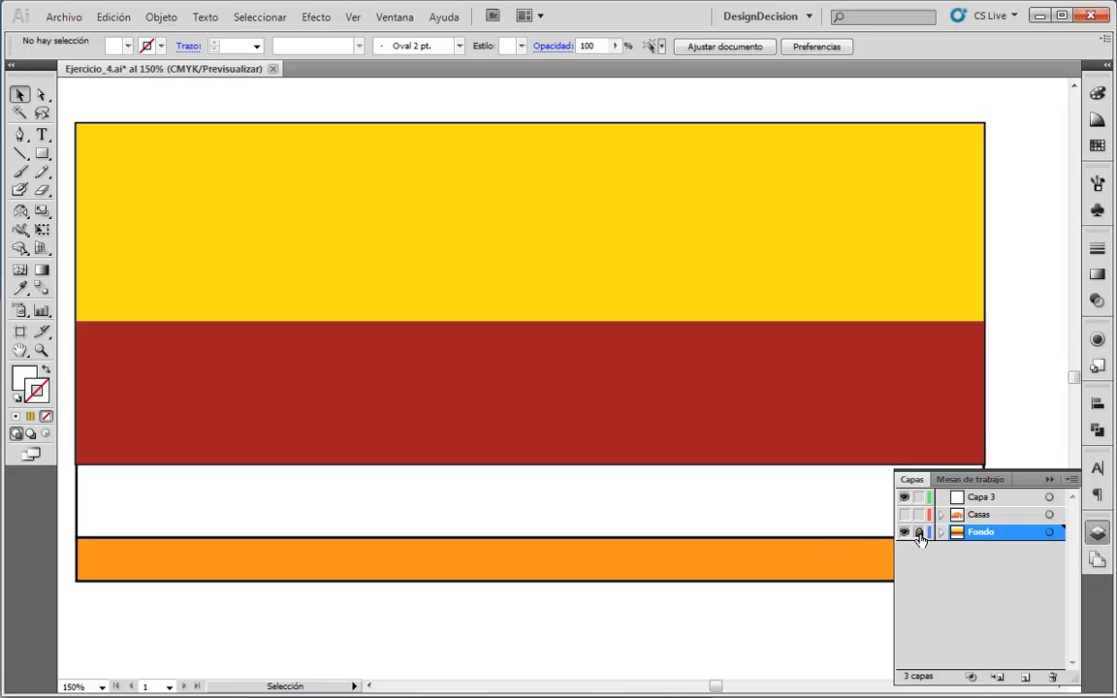
- Try to select the background bands of the locked Fondo layer with selection marquees
left_click_drag(1017, 117, 895, 315)
left_click_drag(1028, 145, 395, 501)
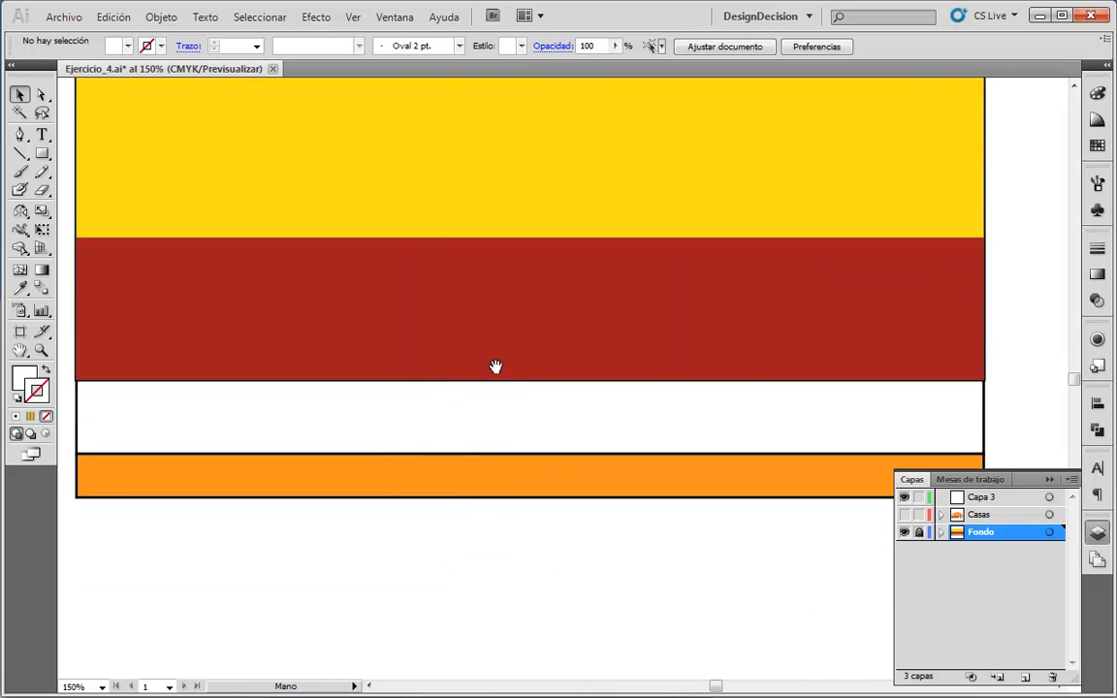
left_click_drag(493, 366, 487, 452)
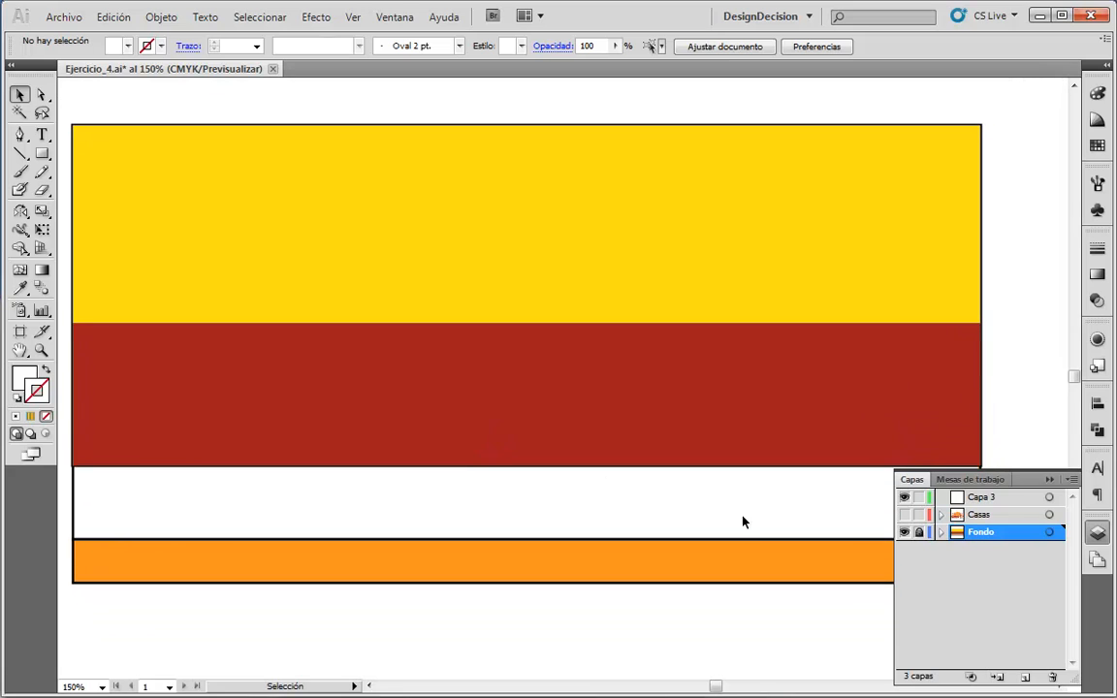
- Show the Casas layer and move its two topmost white square paths to the bottom of that layer, behind the houses
left_click(906, 516)
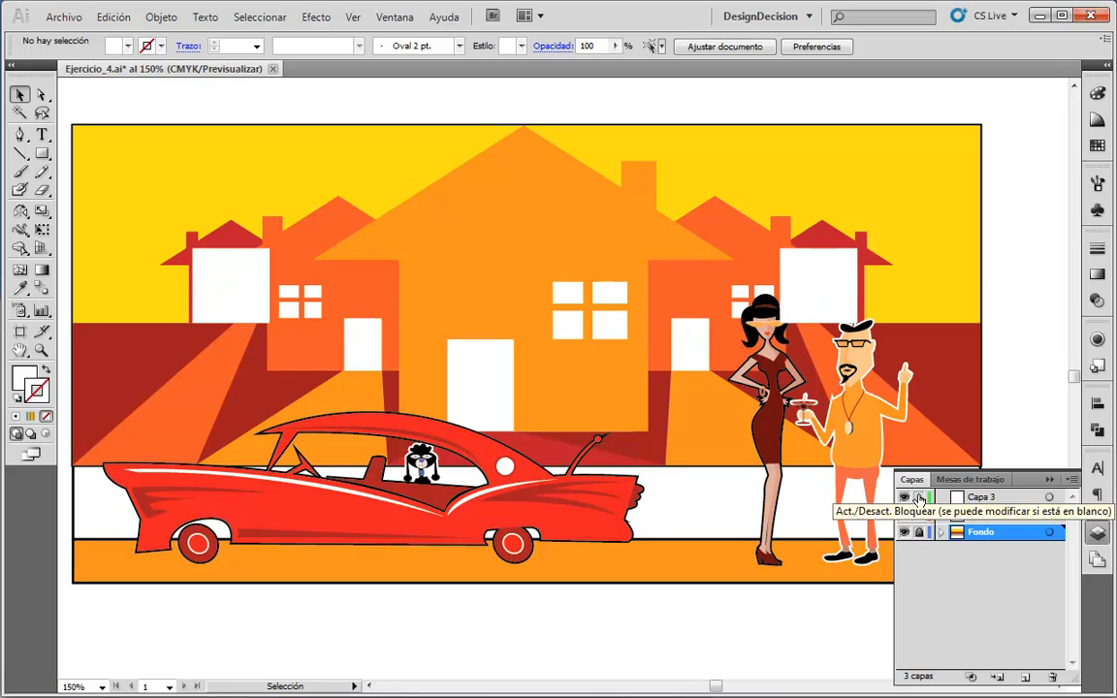
left_click(941, 515)
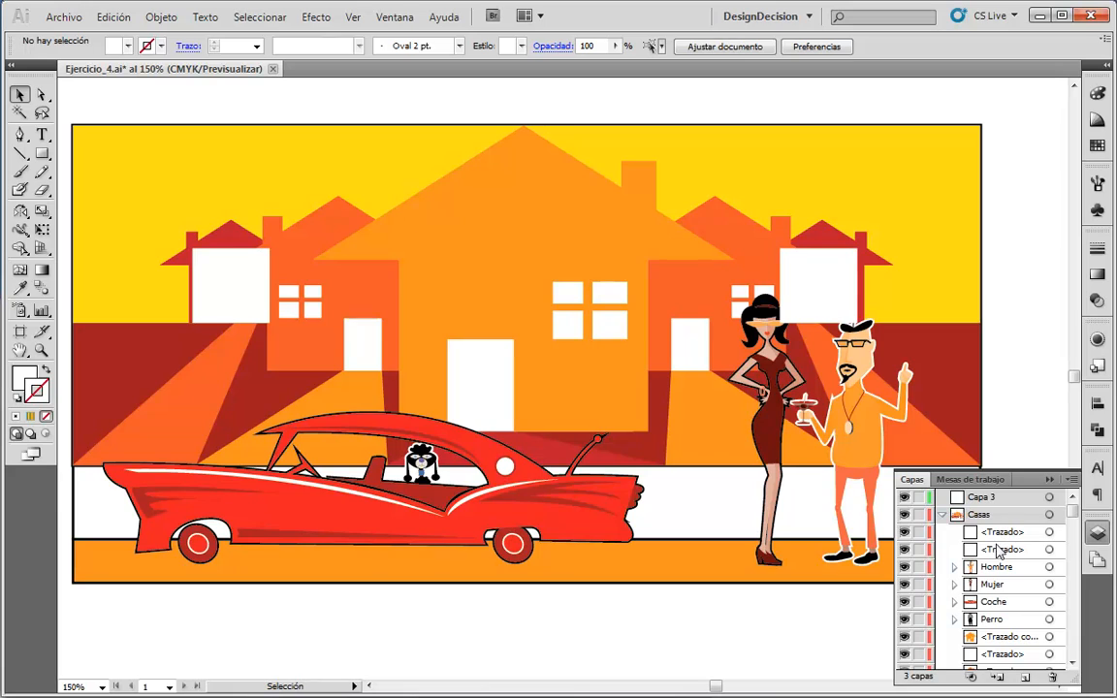
left_click(999, 532)
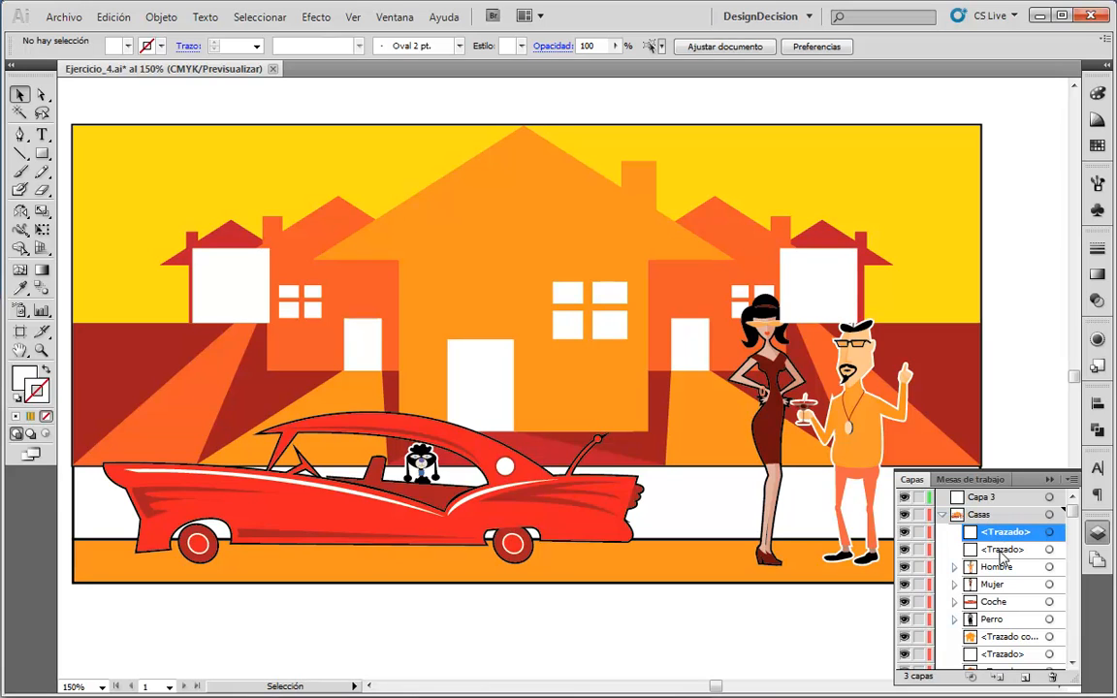
left_click(1002, 550, "shift")
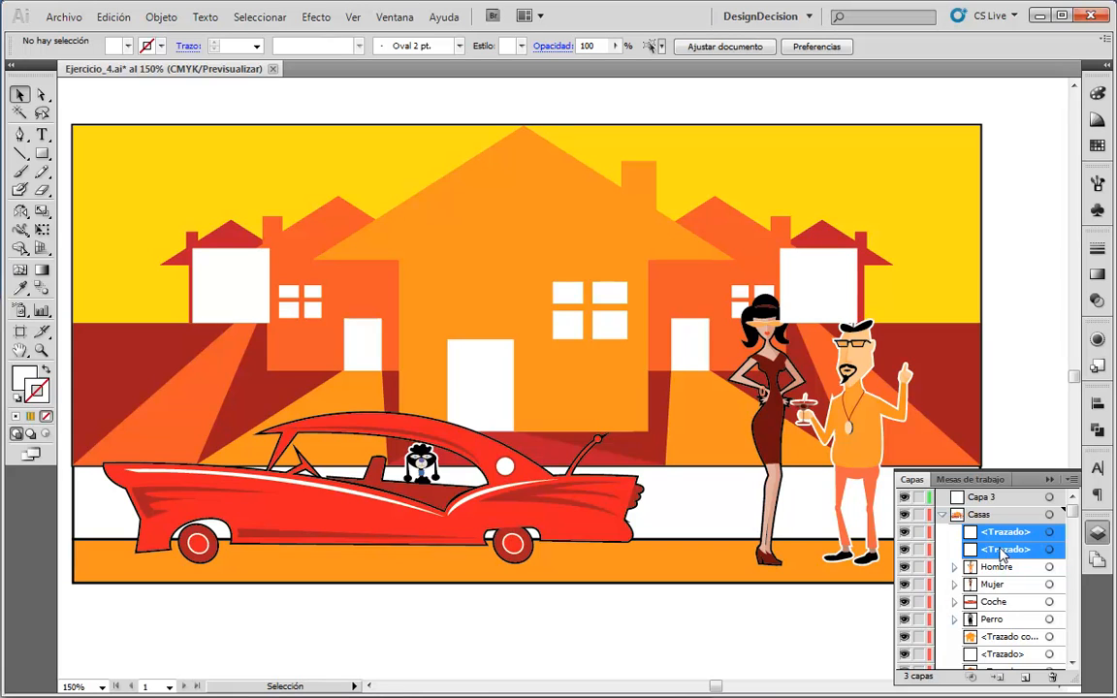
left_click_drag(1003, 552, 1003, 648)
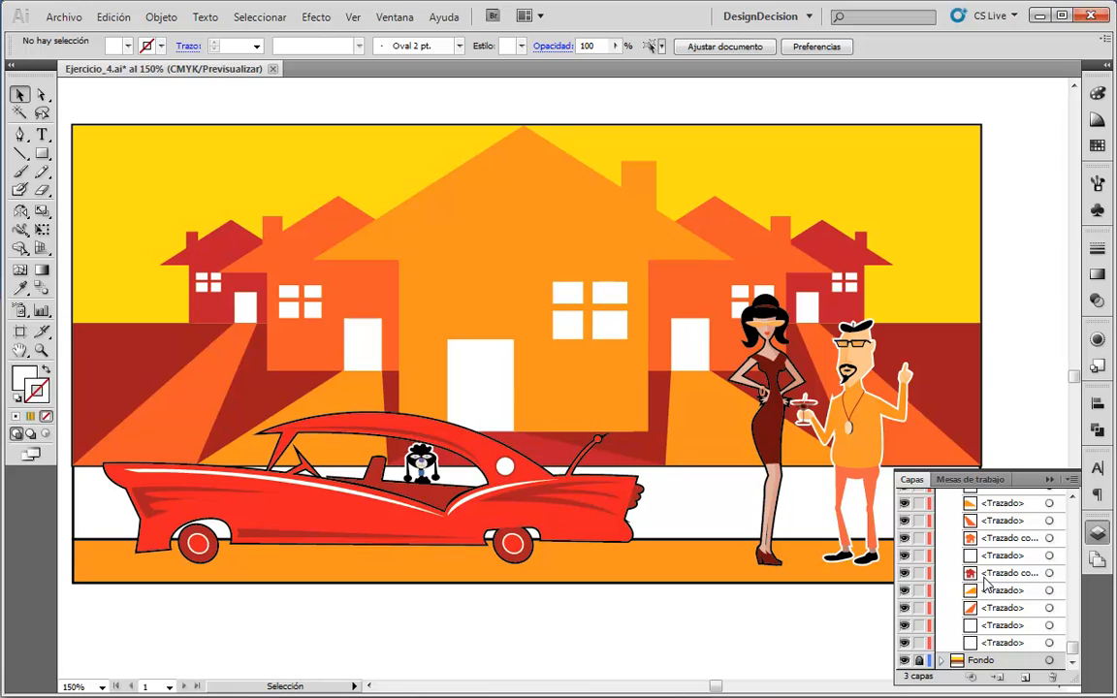
- Move the Hombre, Mujer, Coche and Perro groups from the Casas layer into Capa 3, and check that layer's contents
left_click(1003, 560)
scroll(1003, 569, "up", 3)
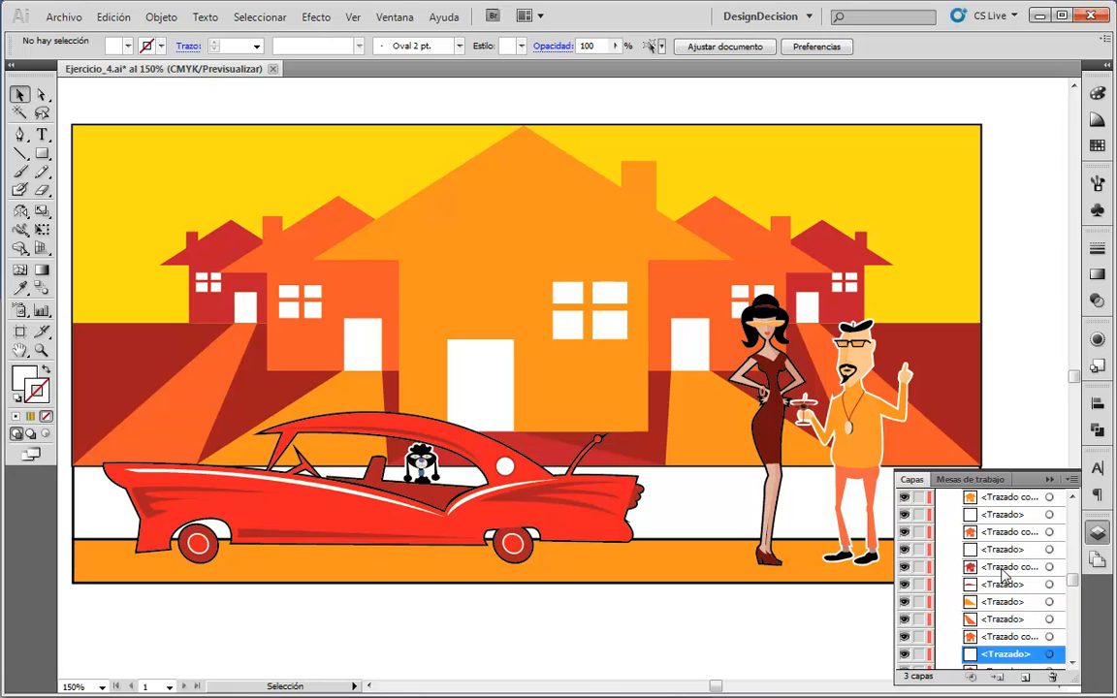
scroll(1002, 573, "up", 5)
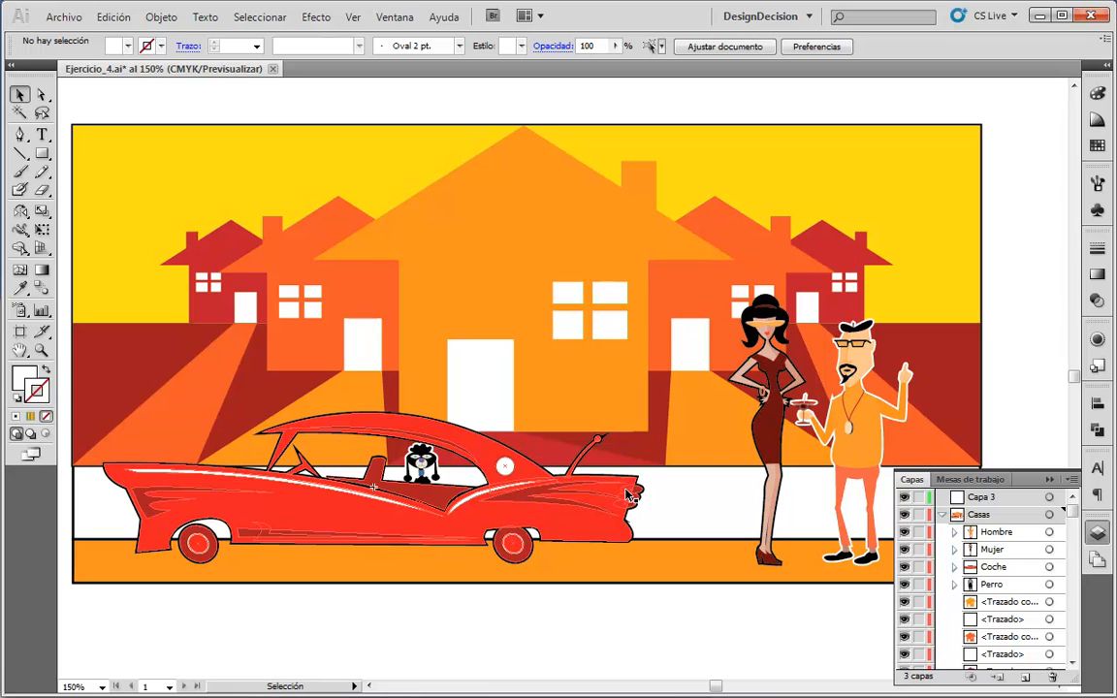
left_click(1018, 537)
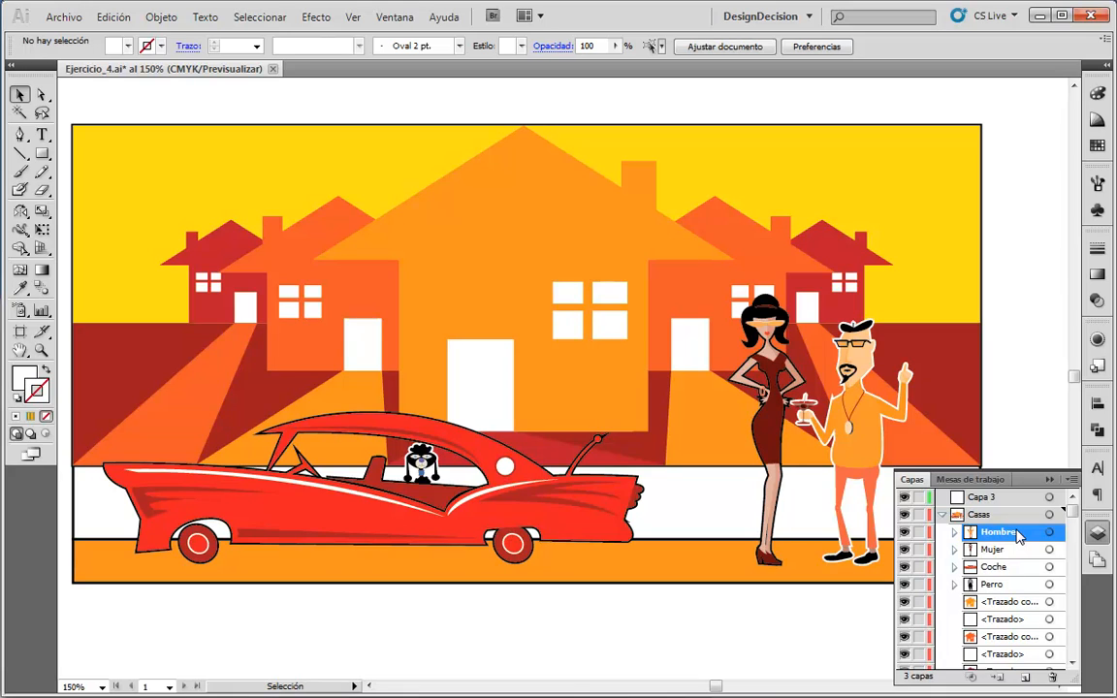
left_click(1008, 586, "shift")
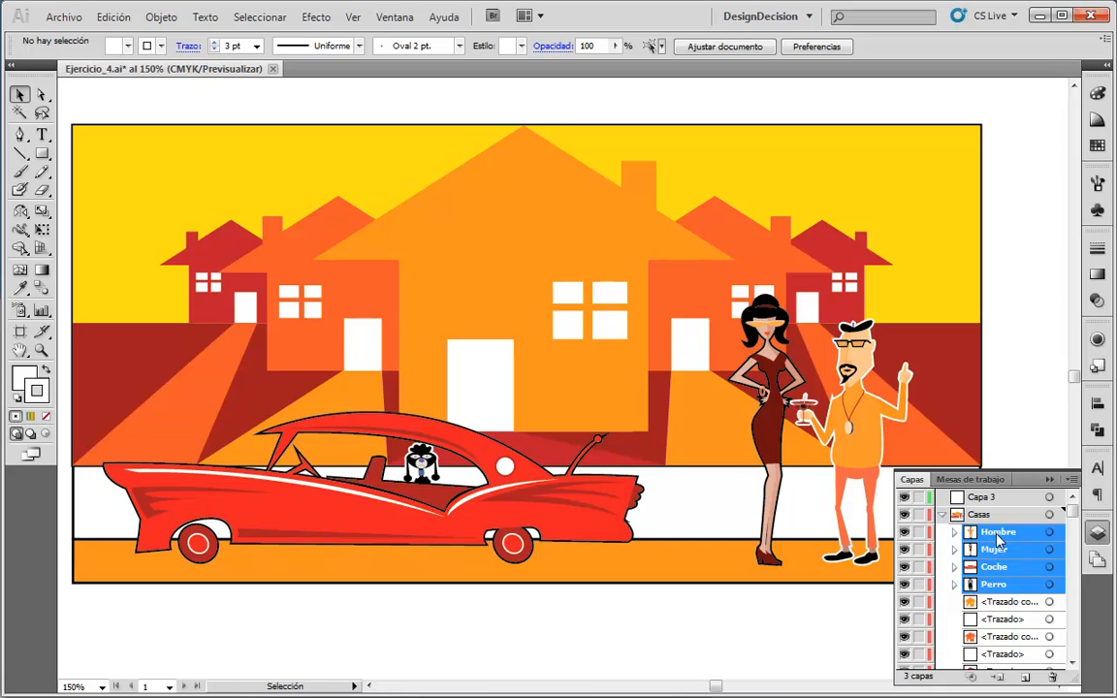
left_click_drag(999, 539, 986, 500)
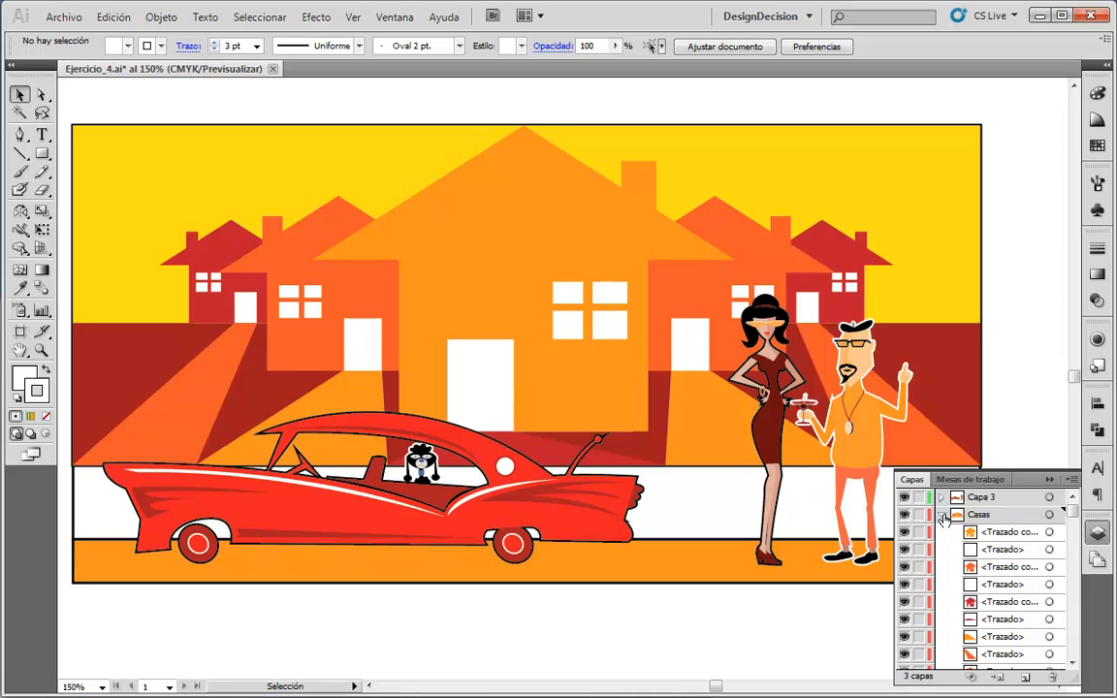
left_click(941, 515)
left_click(942, 497)
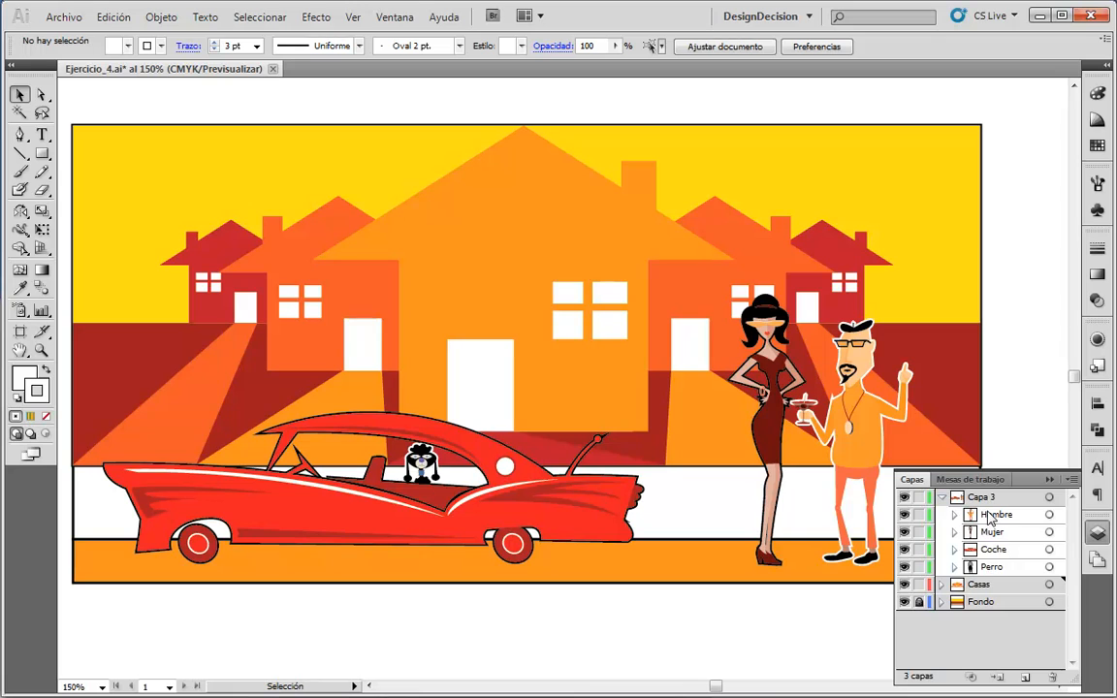
left_click(943, 497)
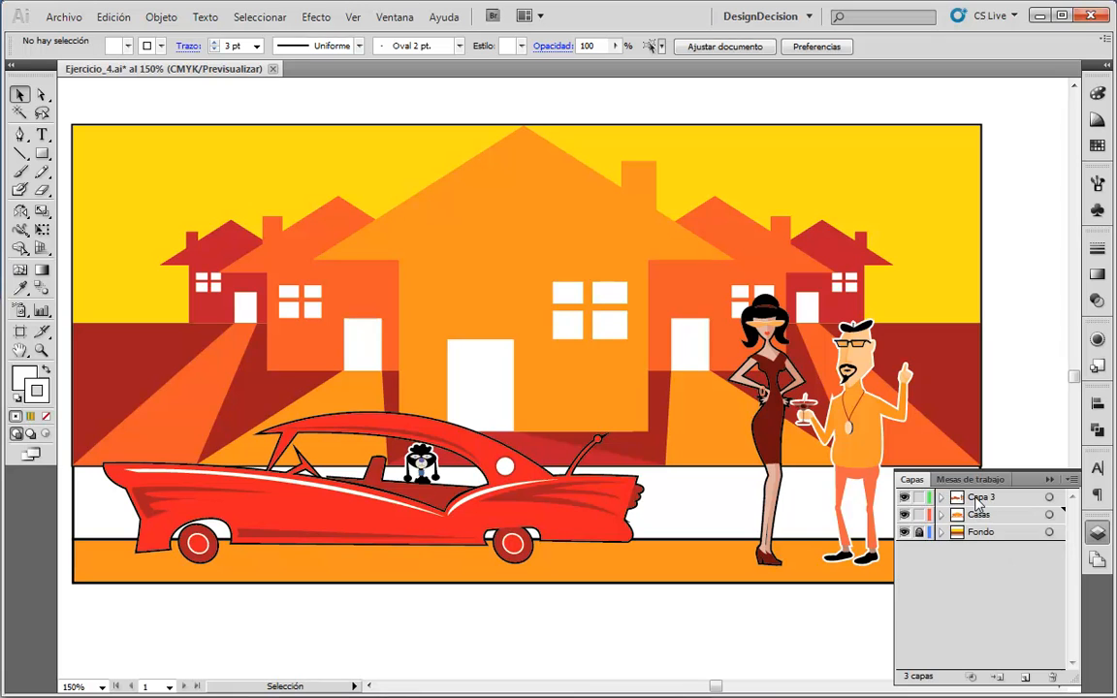
- Rename the layer Capa 3 as Personajes
double_click(977, 498)
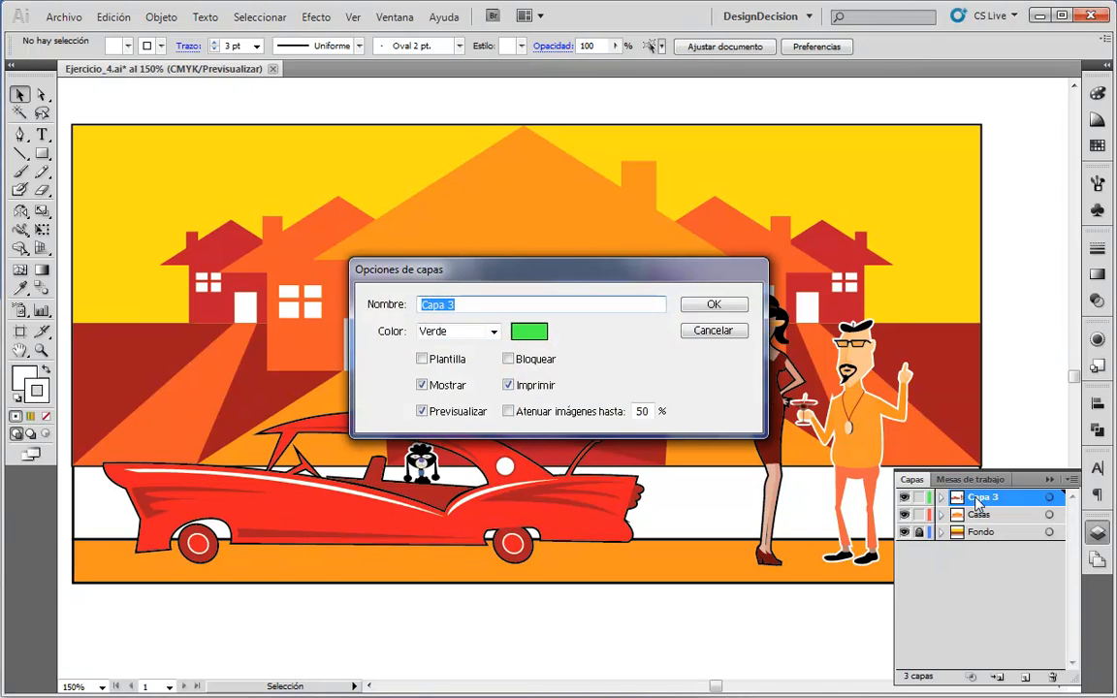
type("Personajes")
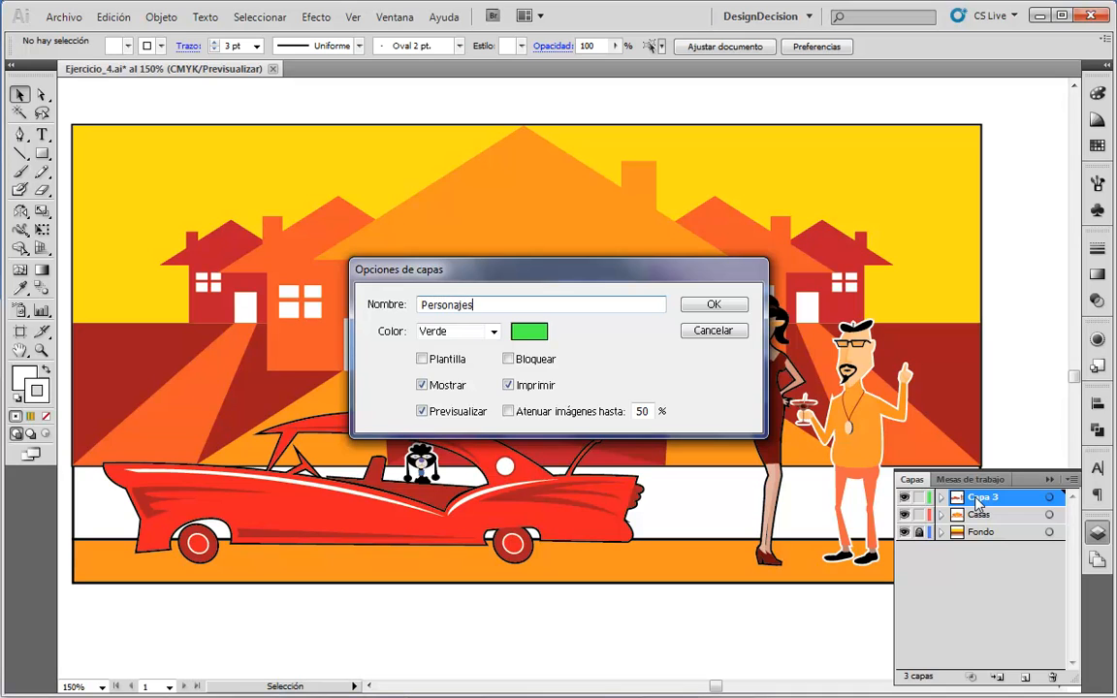
left_click(715, 304)
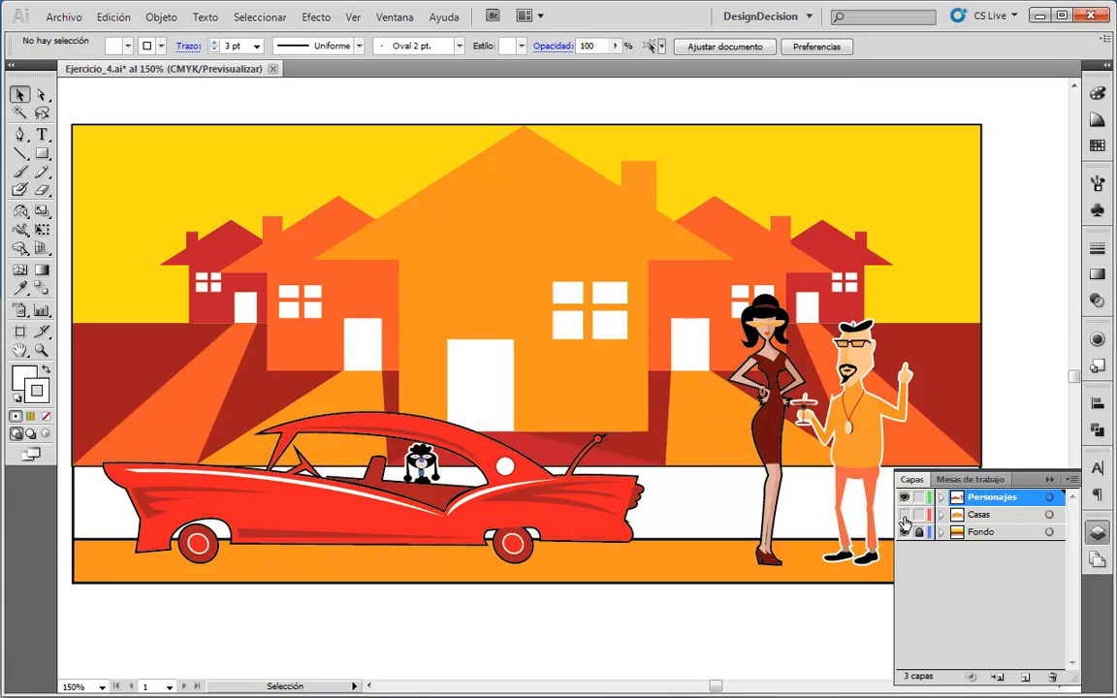
- Toggle the visibility of the Casas and Fondo layers to check the separation of the objects, leaving both layers shown
left_click(903, 516)
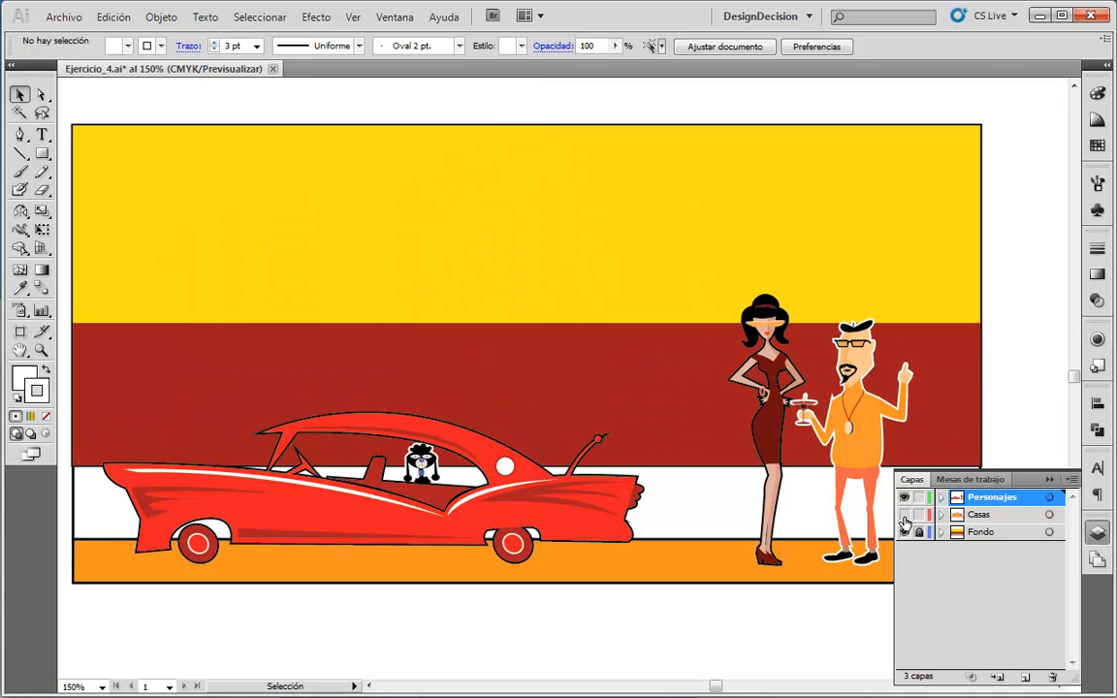
left_click(903, 516)
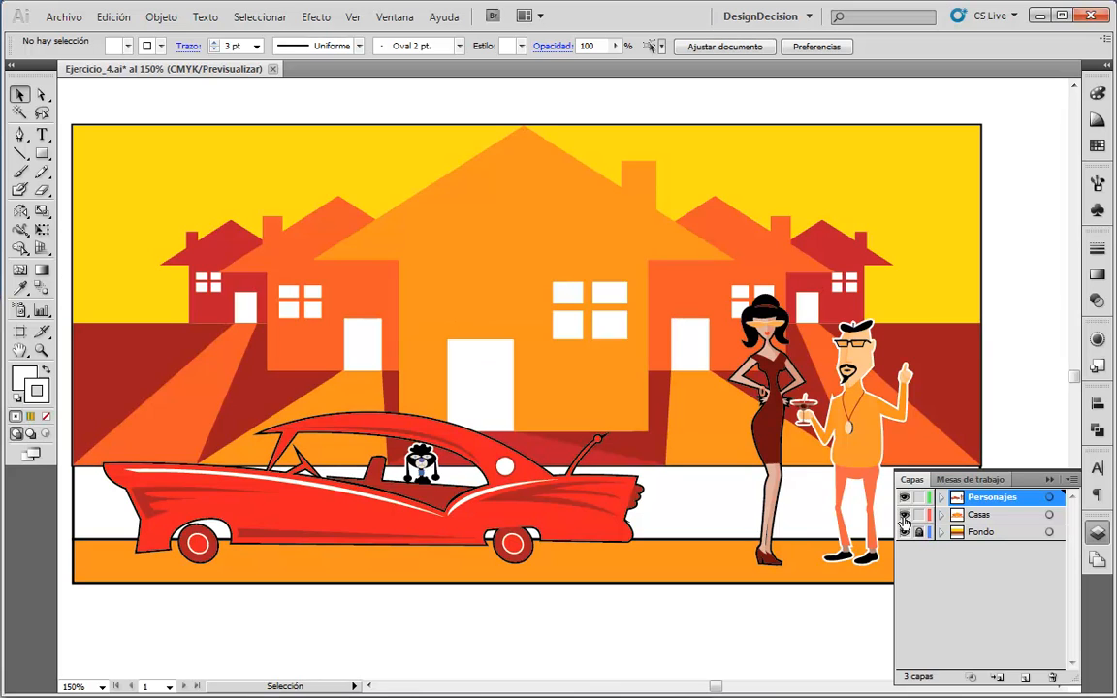
left_click_drag(903, 515, 904, 535)
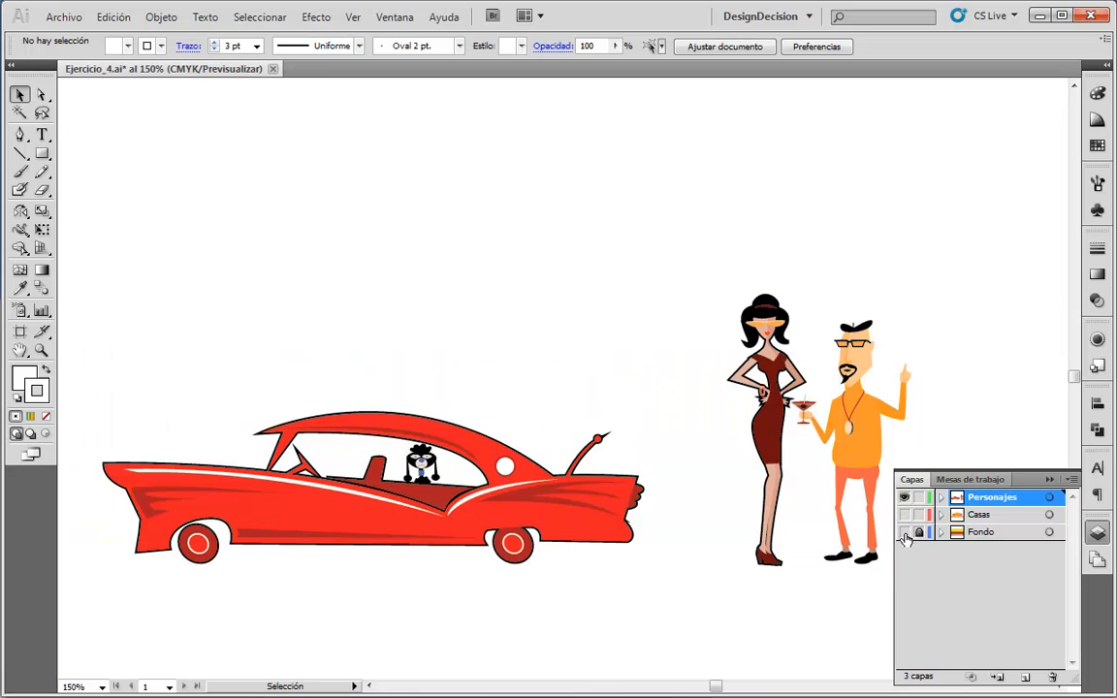
left_click(904, 533)
left_click(904, 515)
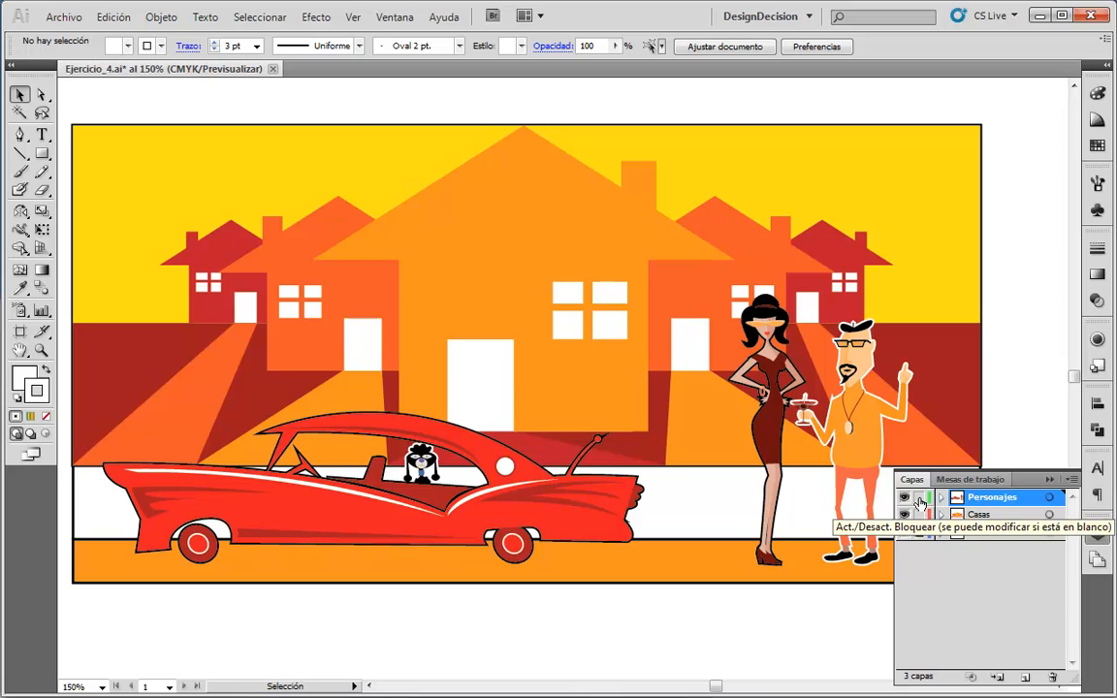
- Lock the Personajes layer, and hide the Personajes and Fondo layers to isolate the Casas artwork
left_click(920, 499)
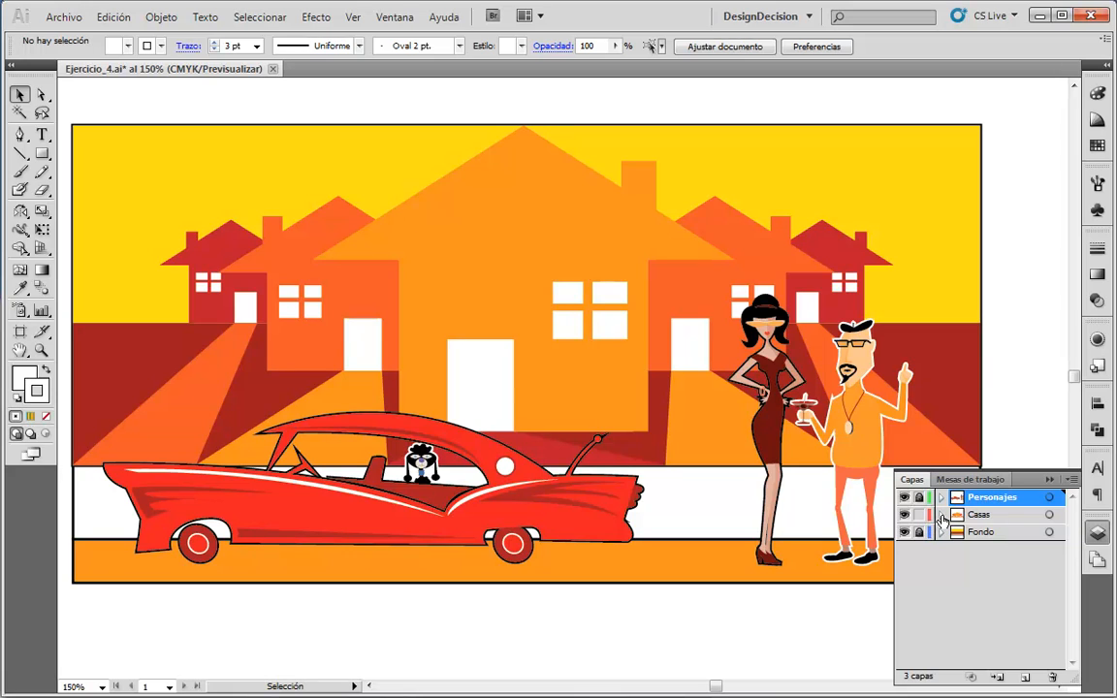
left_click(942, 517)
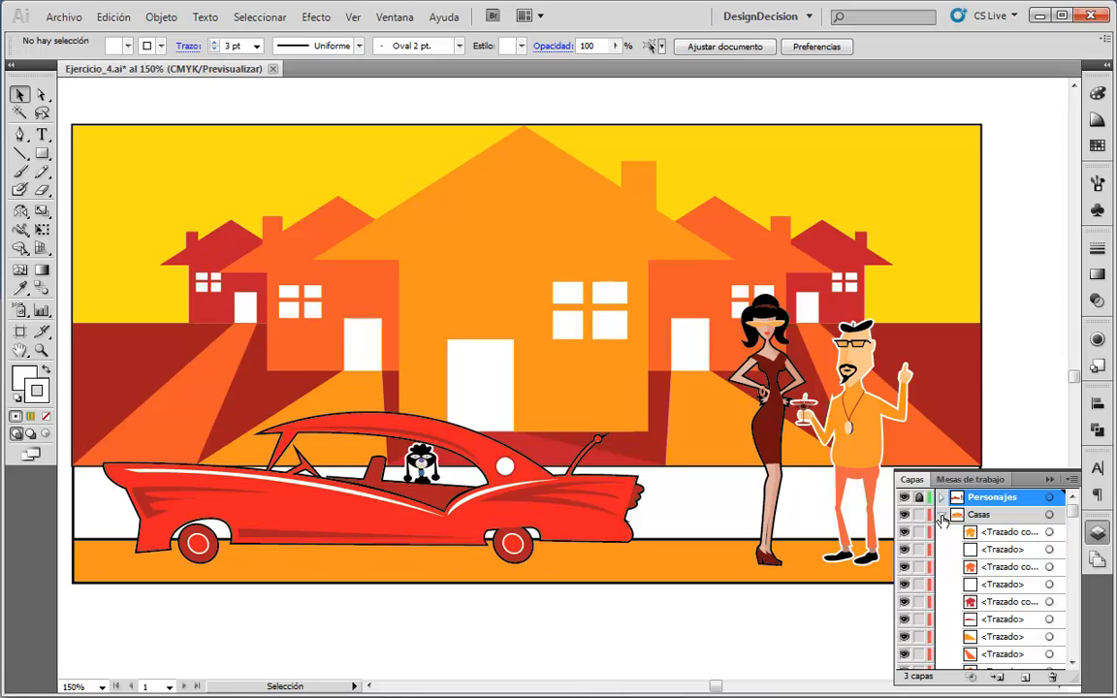
left_click(941, 517)
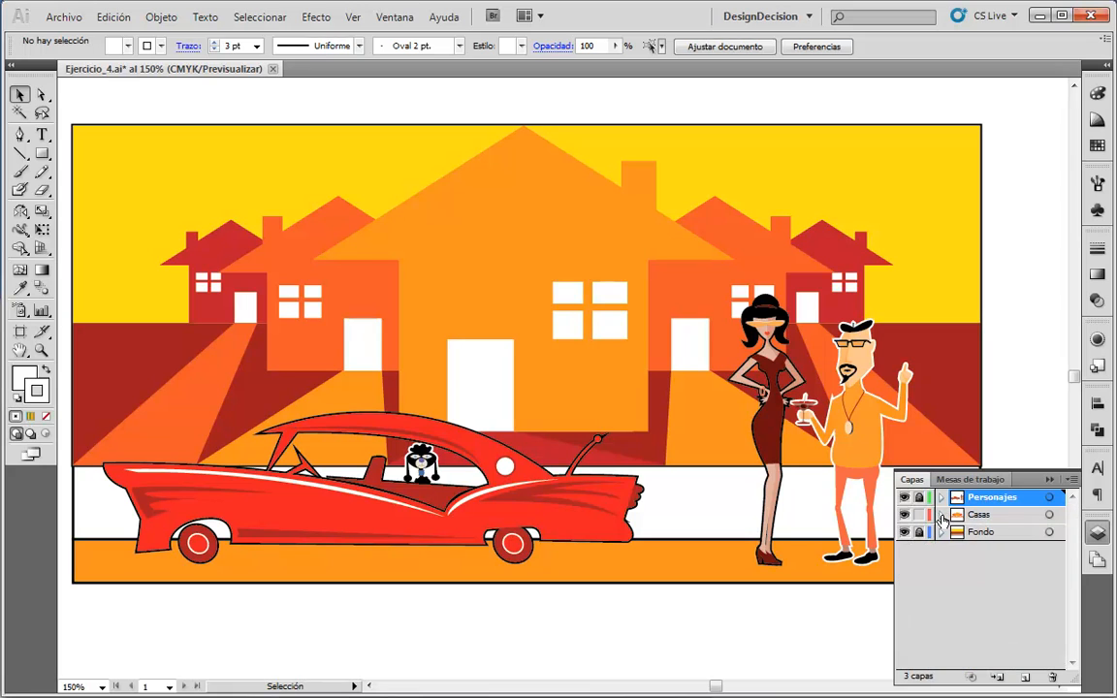
left_click(904, 531)
left_click(903, 498)
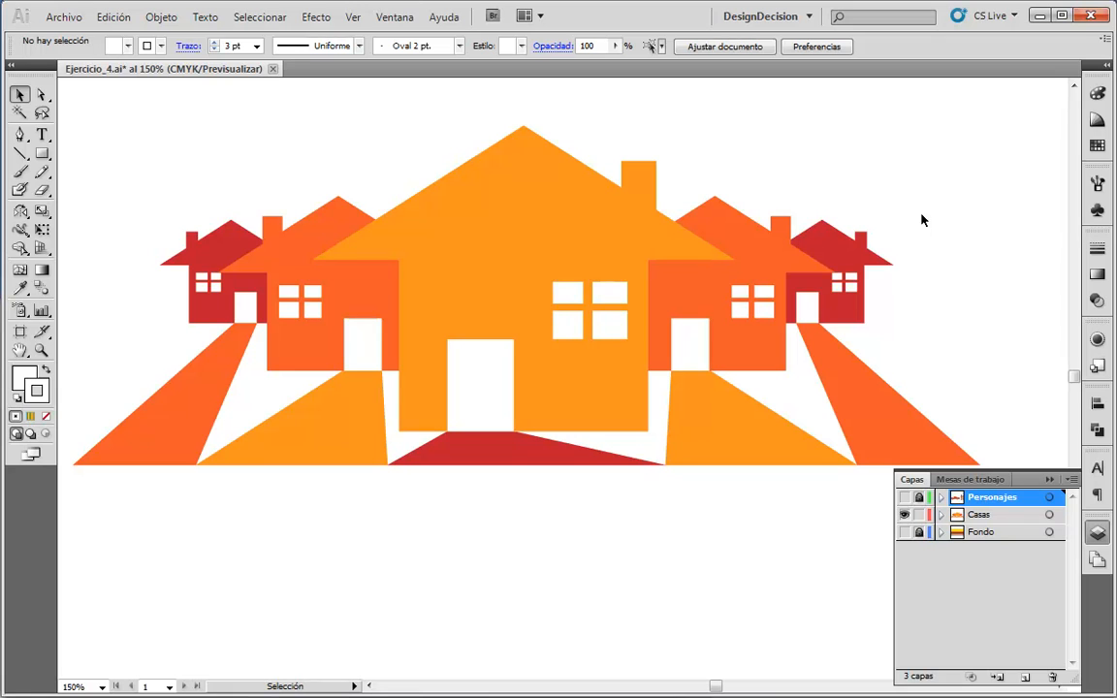
- Inspect the houses and paths in outline view, and return to the preview display
key("ctrl+y")
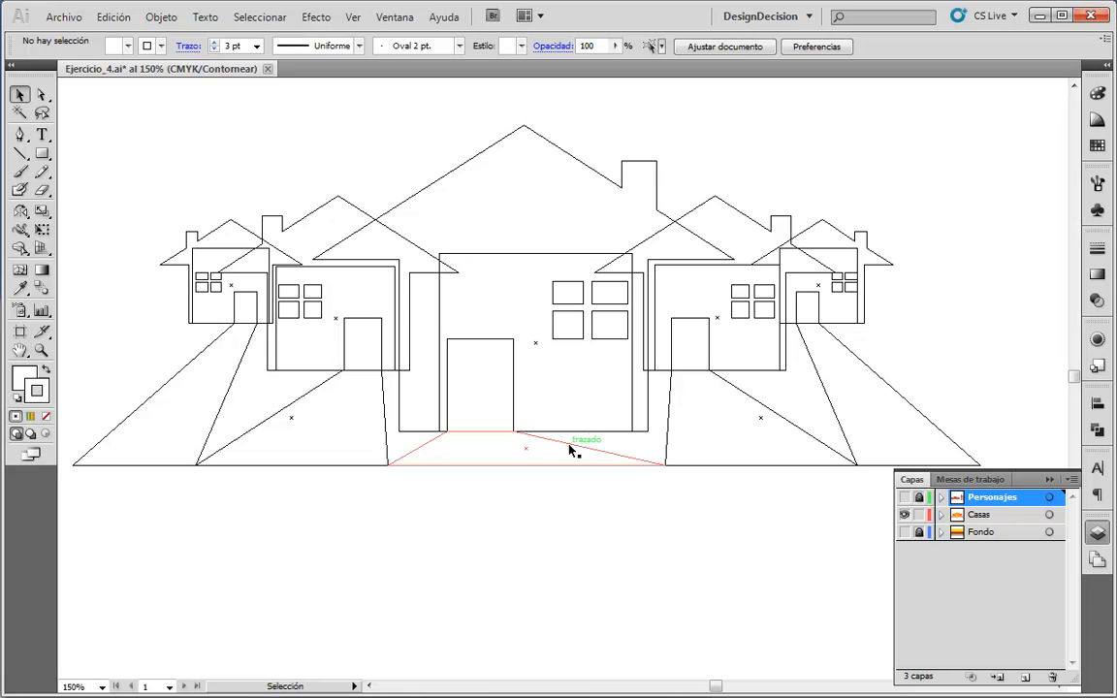
key("ctrl+y")
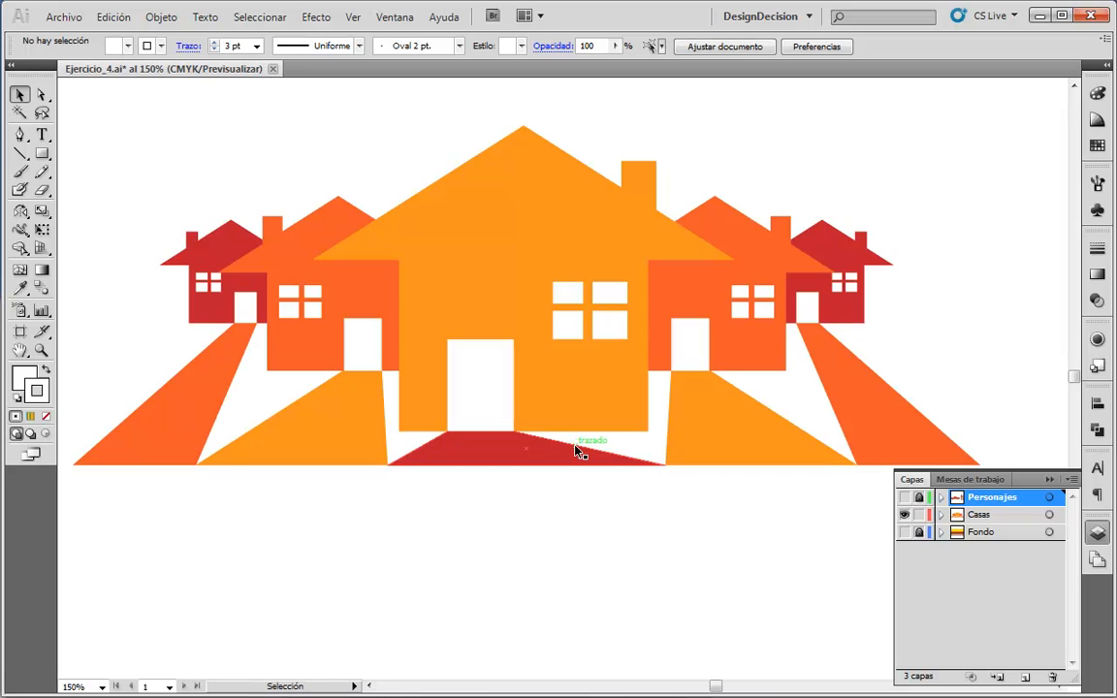
scroll(576, 450, "up", 3)
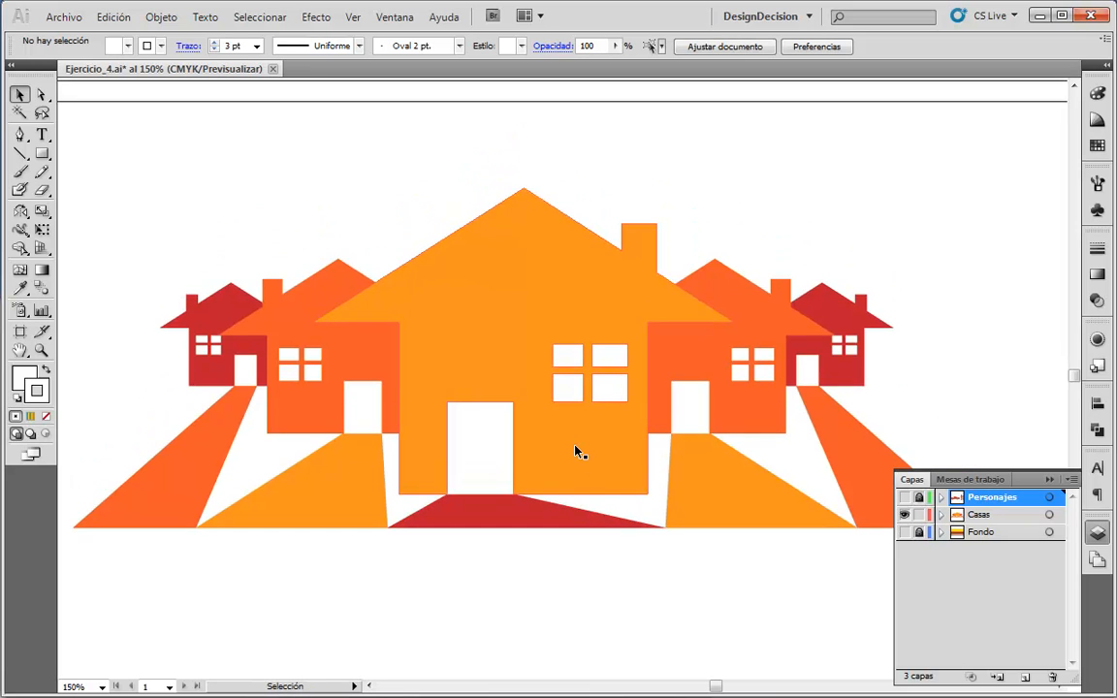
scroll(575, 449, "down", 2)
scroll(576, 450, "down", 2)
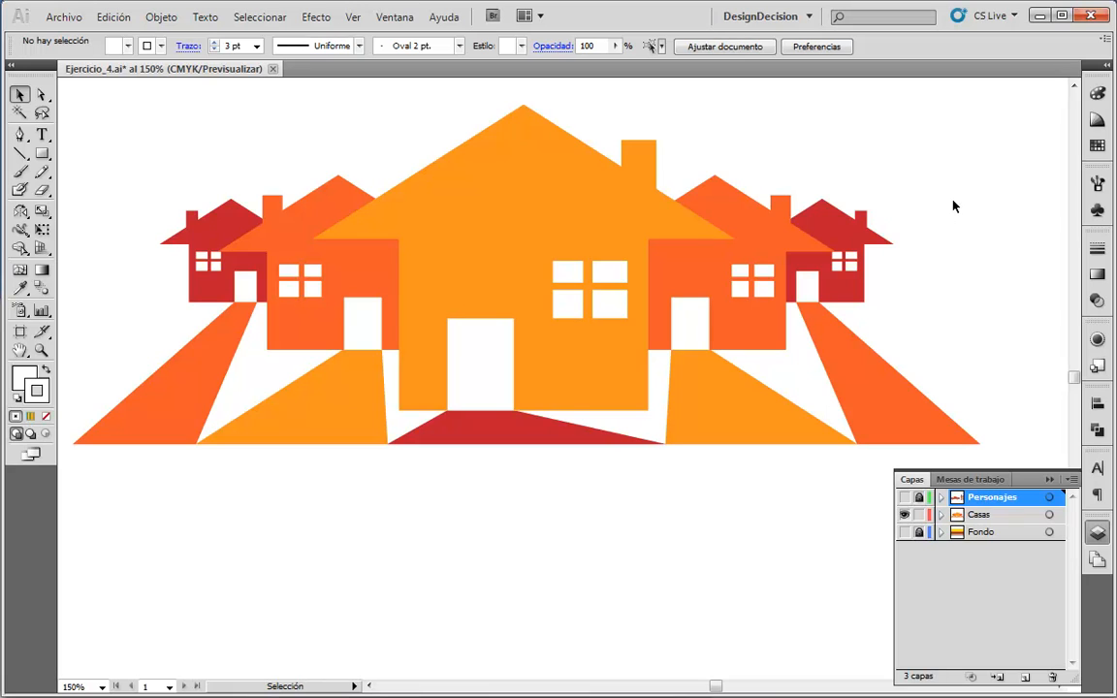
- Group the rightmost red house with its white backing shape and orange path, leaving out the neighbouring orange house
left_click_drag(953, 201, 799, 361)
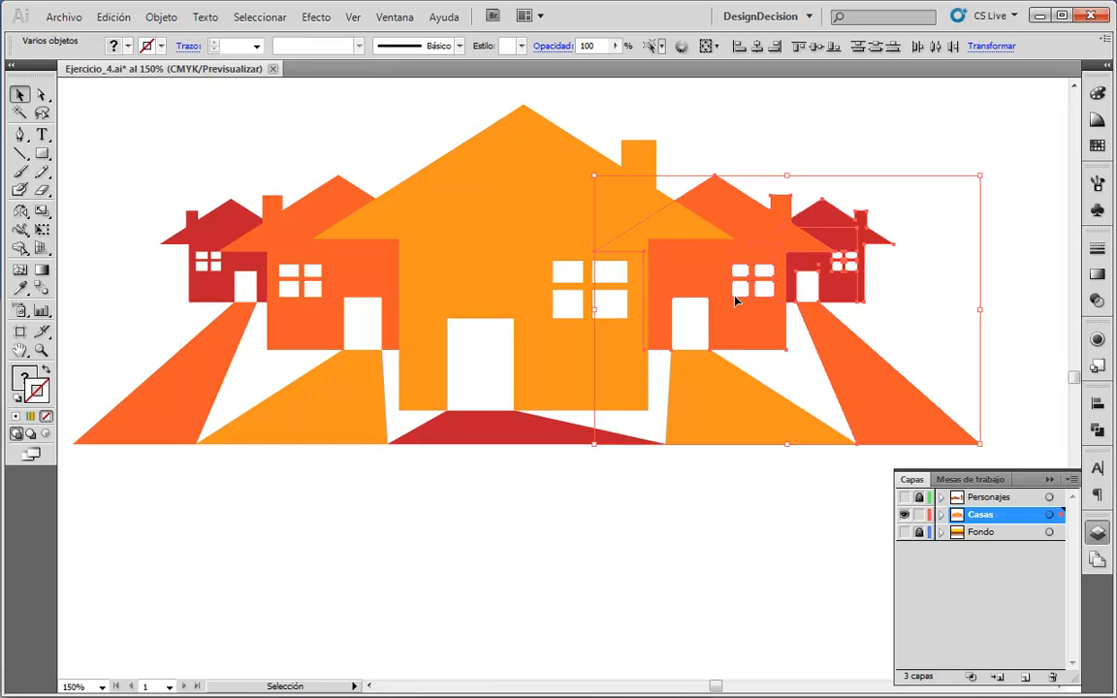
left_click(734, 192, "shift")
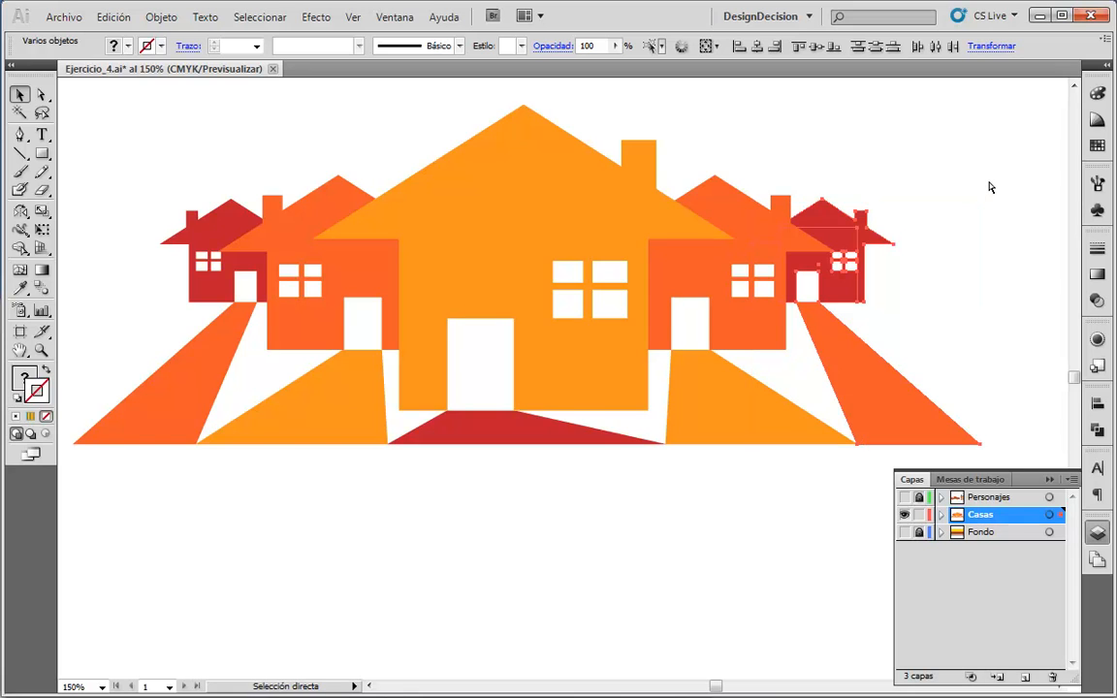
key("ctrl+y")
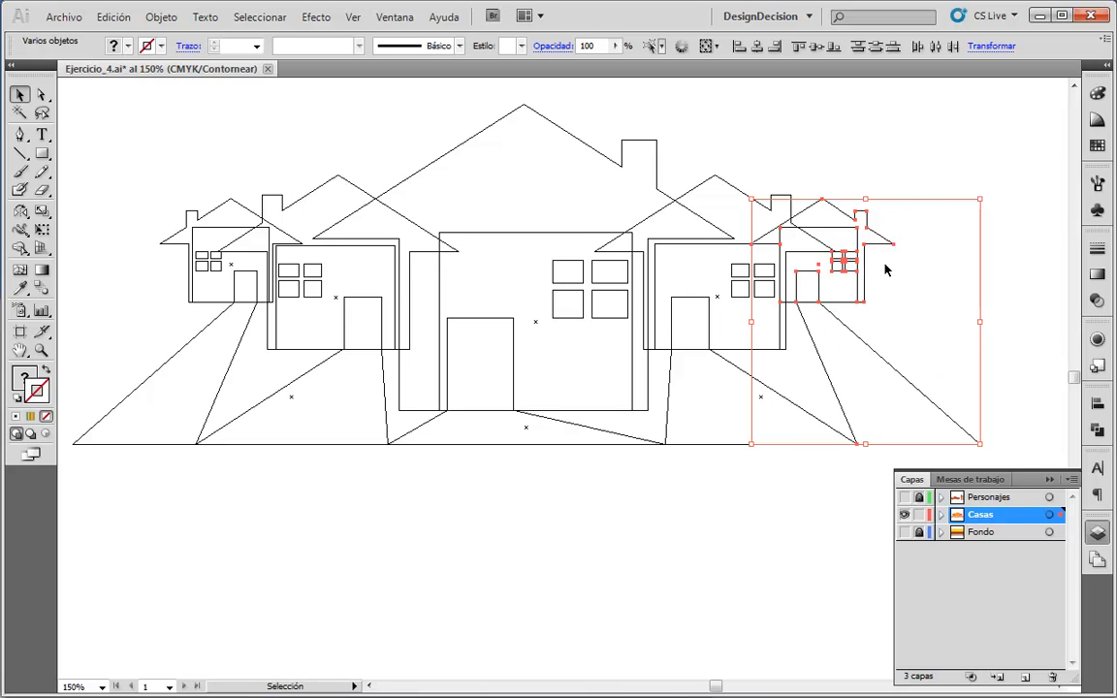
key("ctrl+y")
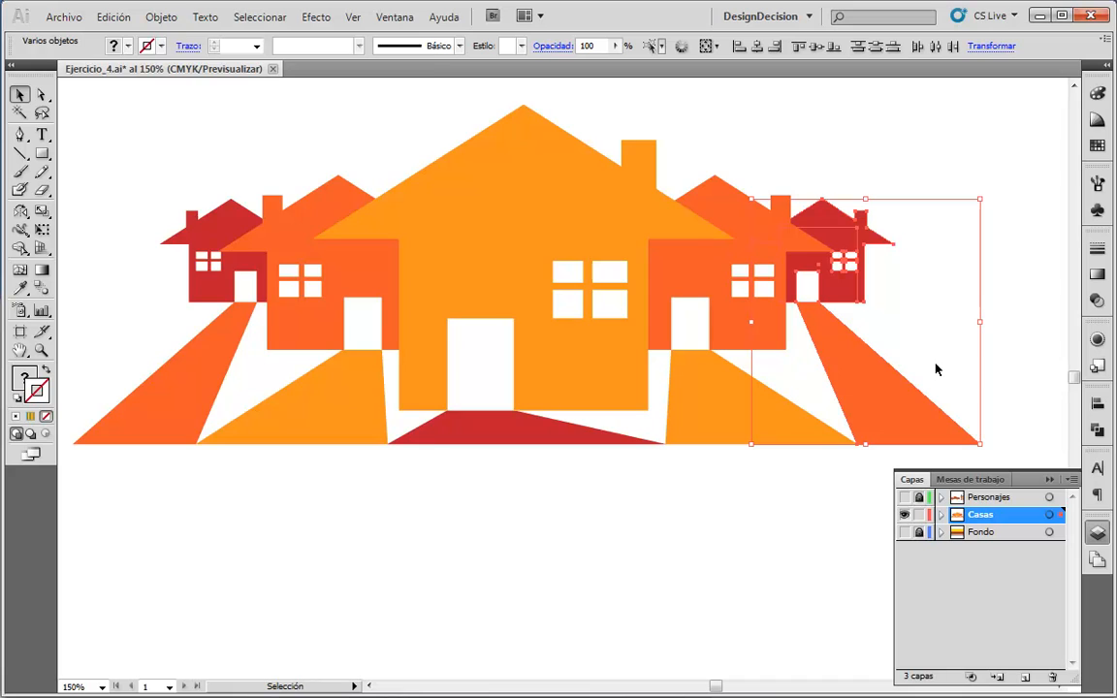
left_click(176, 23)
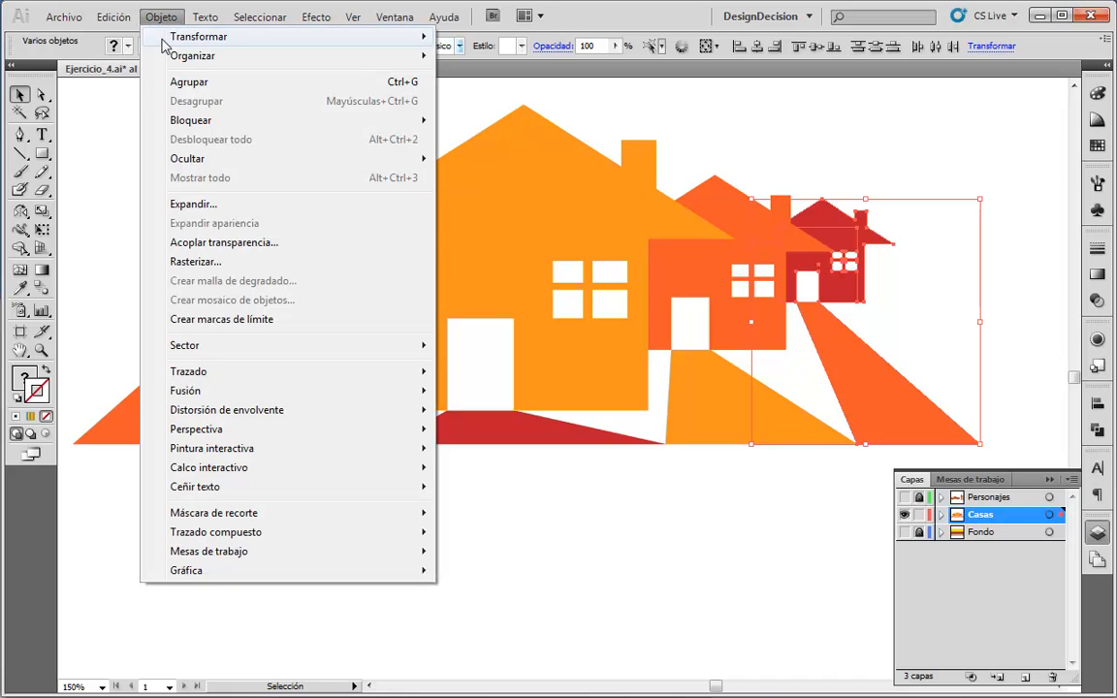
left_click(176, 85)
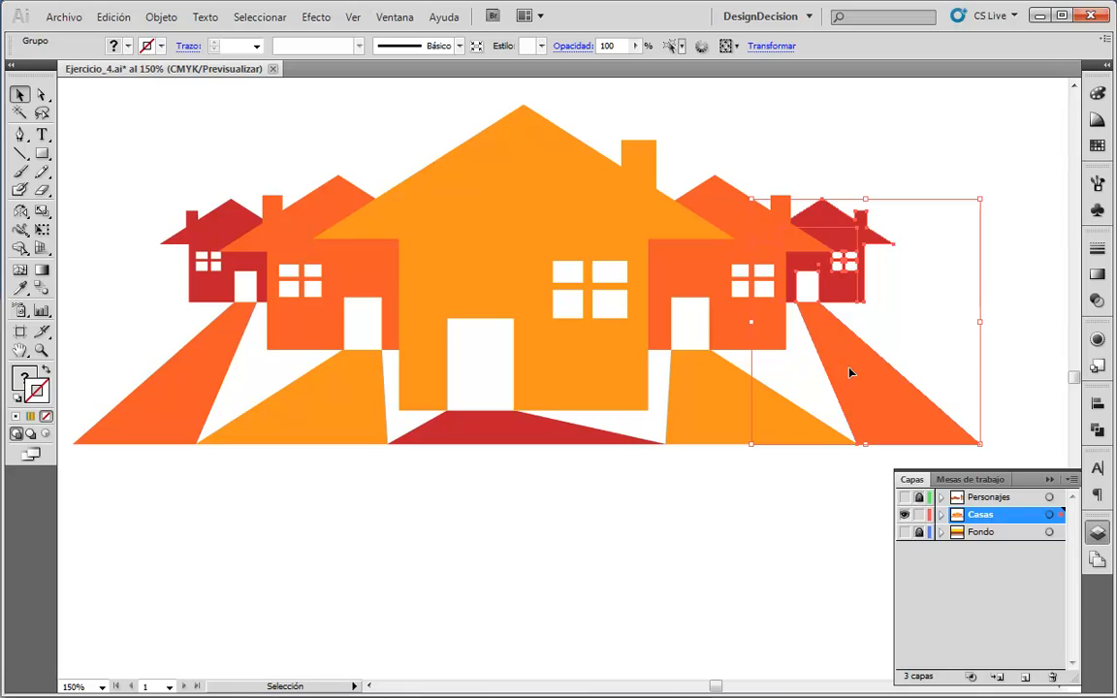
- Rename the new group within the Casas layer as Casa 1
left_click(941, 514)
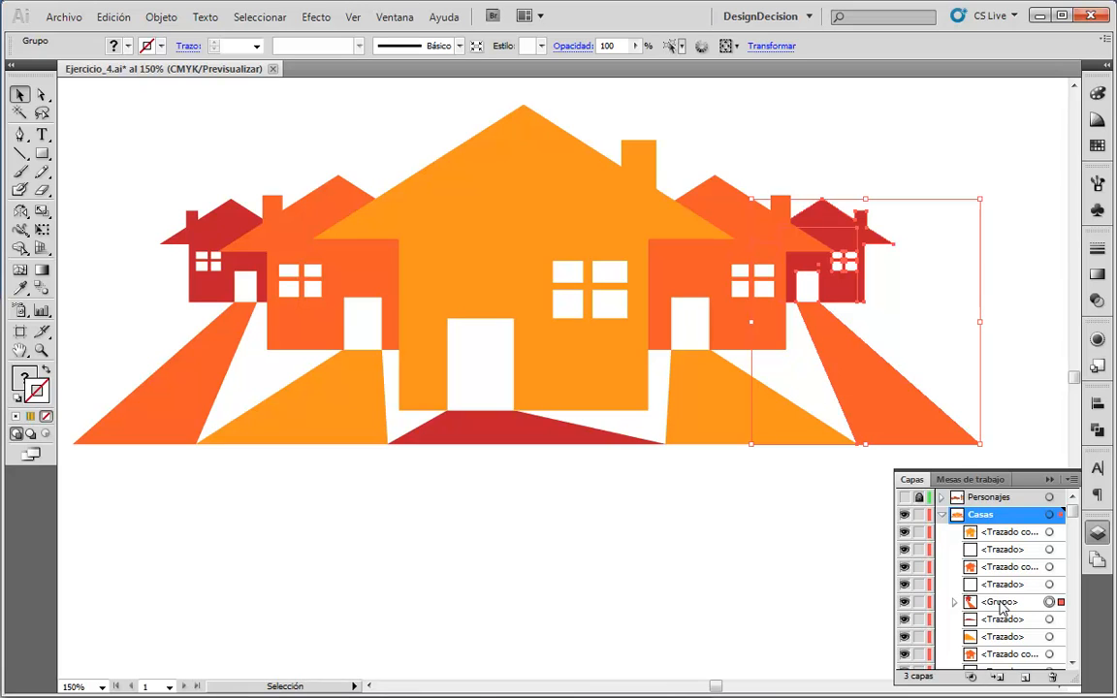
left_click(1003, 603)
double_click(1002, 604)
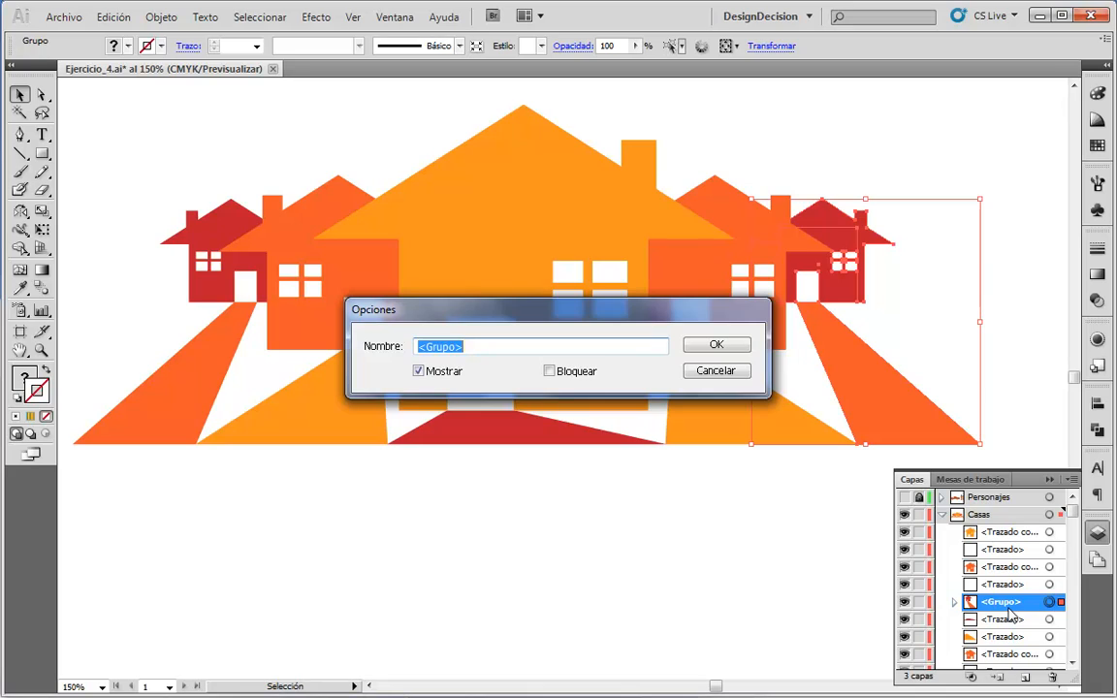
type("Casa 1")
left_click(719, 346)
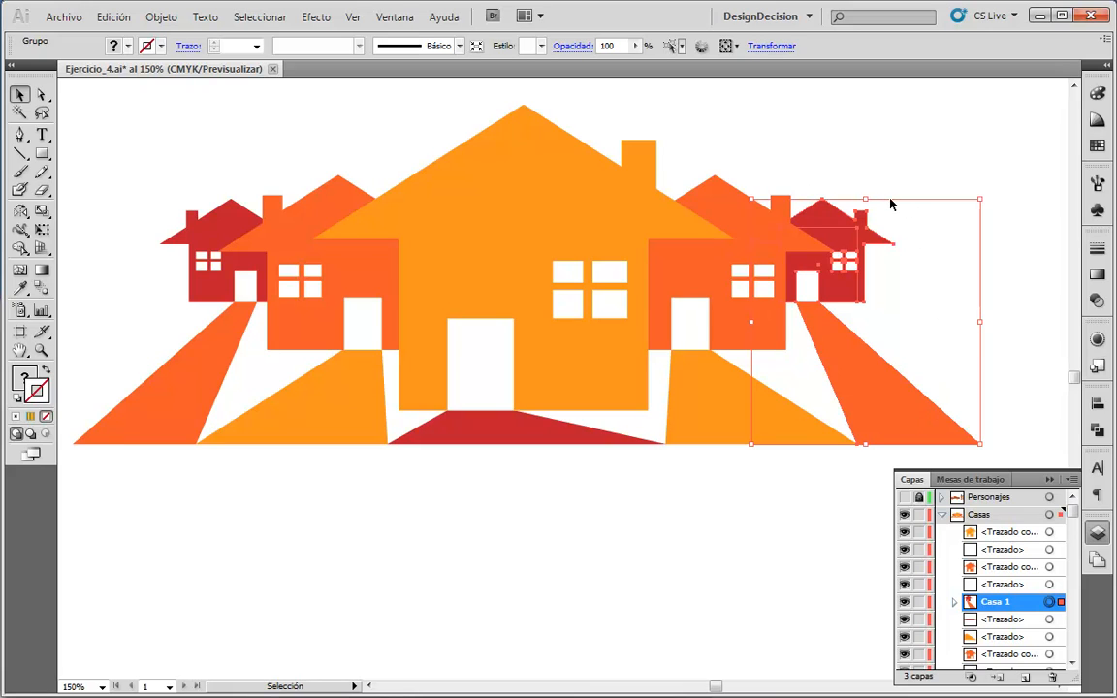
- Try moving only the red house shape inside the Casa 1 group, undo the move, and reselect the whole group
left_click(955, 603)
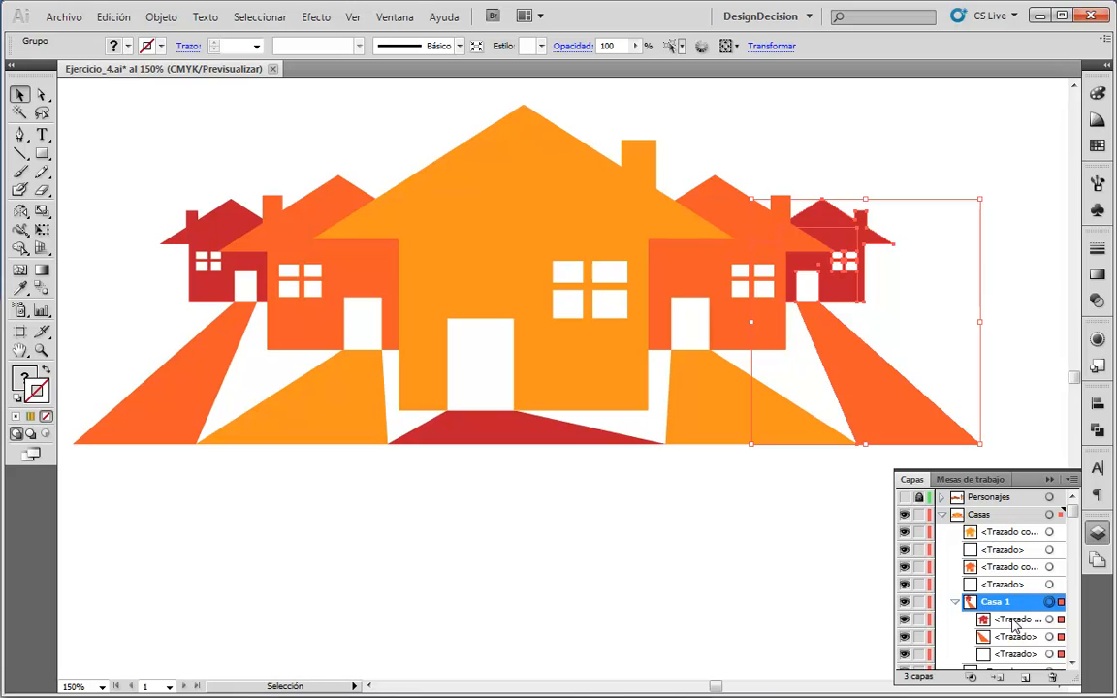
left_click(1060, 620)
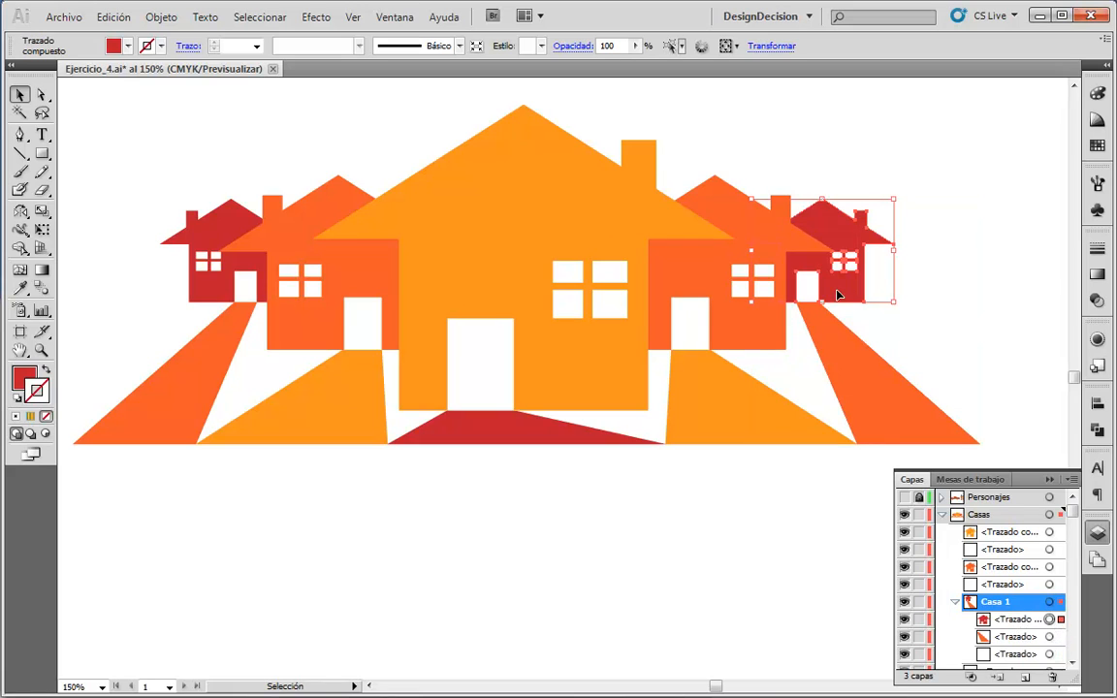
left_click_drag(836, 294, 948, 350)
key("ctrl")
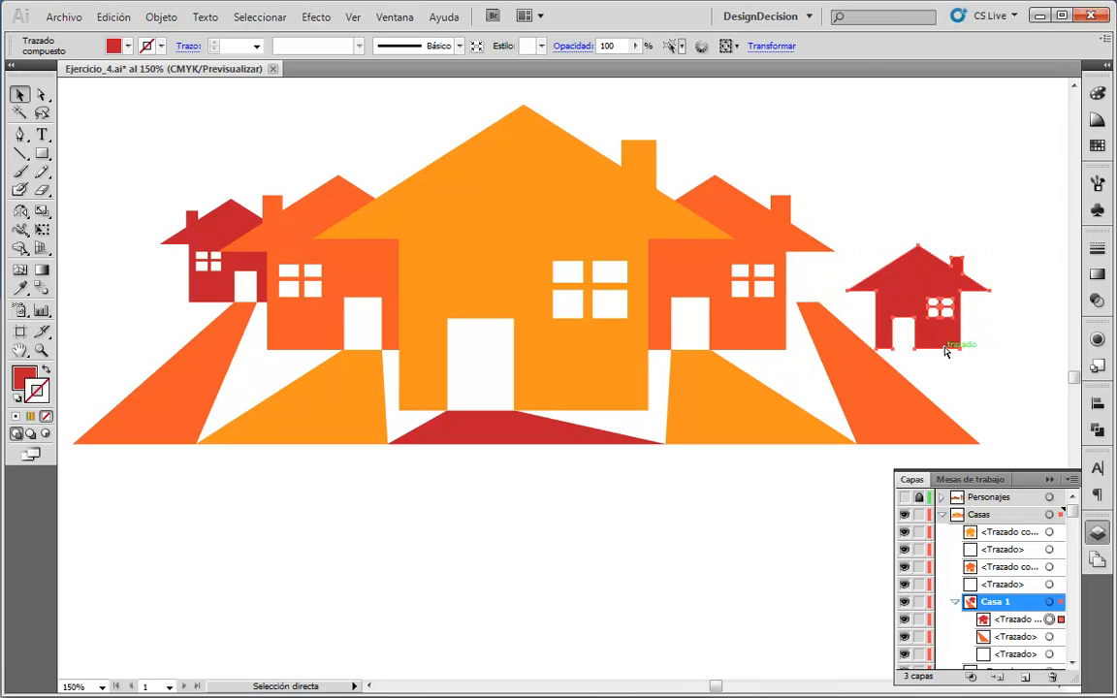
key("ctrl+z")
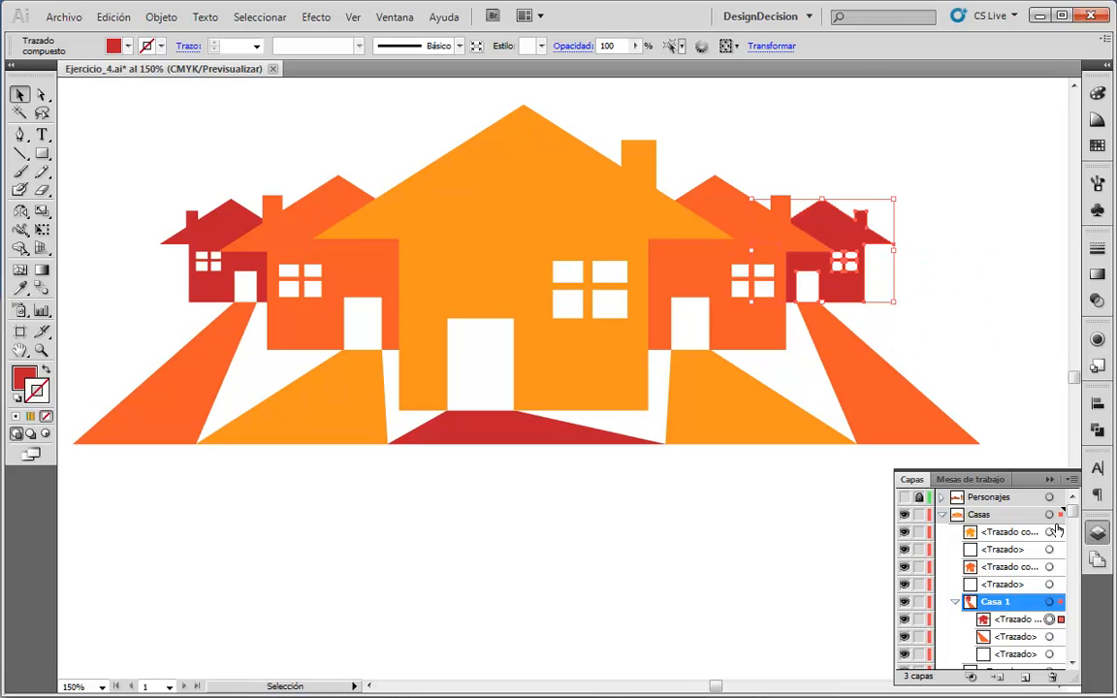
left_click(1061, 603)
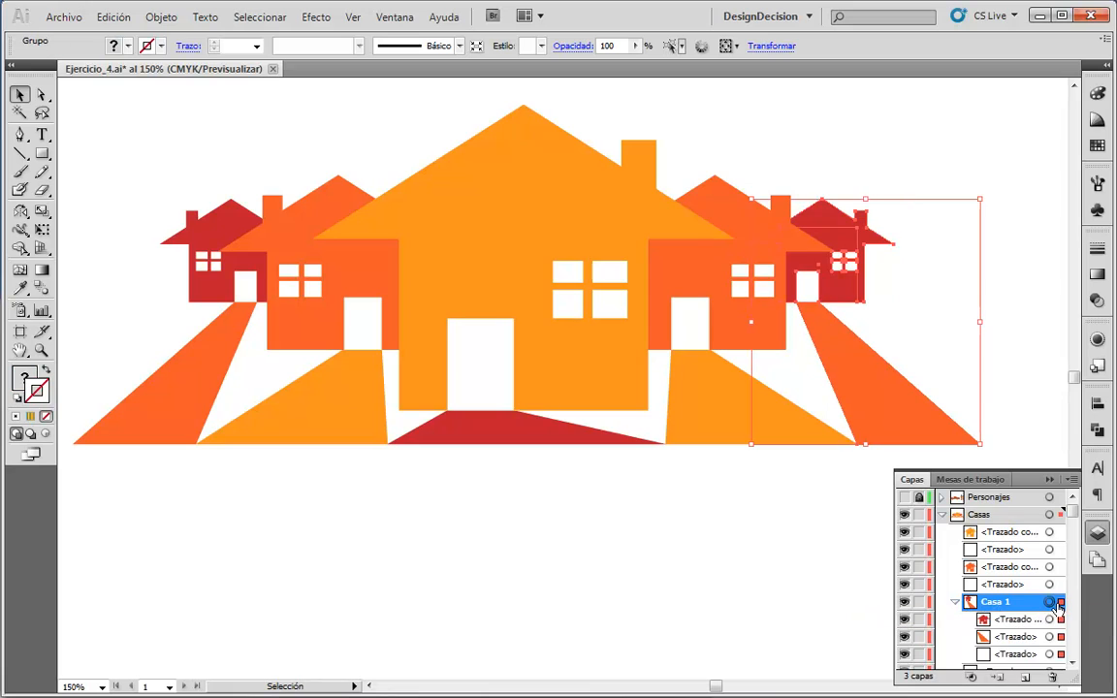
- Isolate the Casa 1 group to examine its individual shapes, return to the Casas level, and collapse the group's contents
double_click(846, 296)
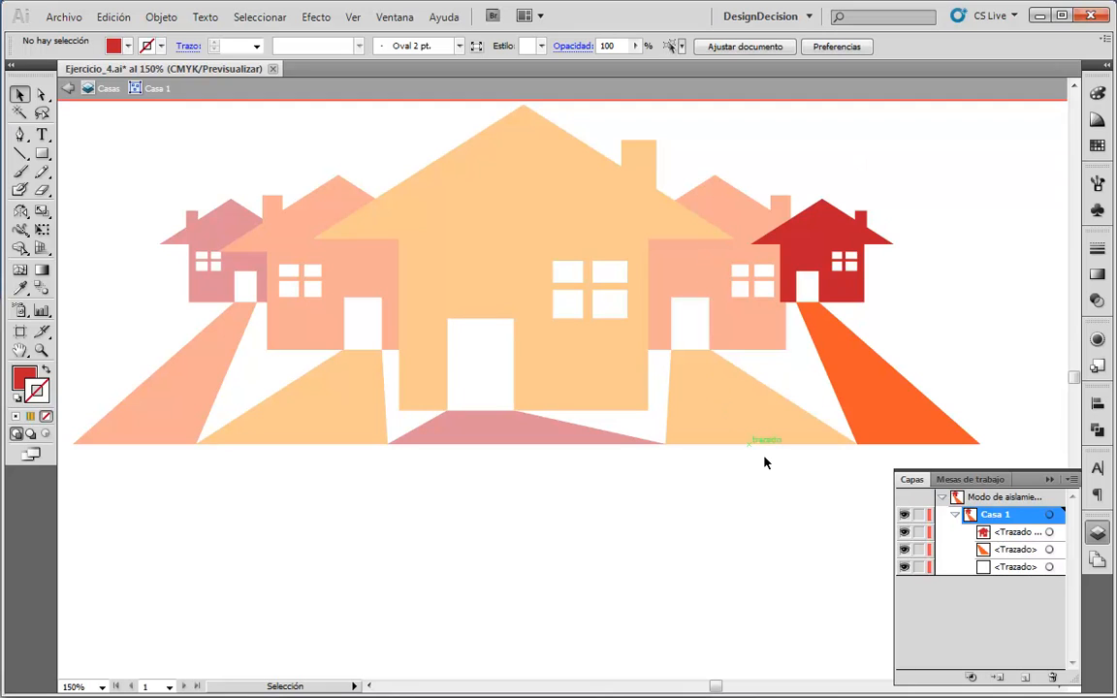
left_click(920, 407)
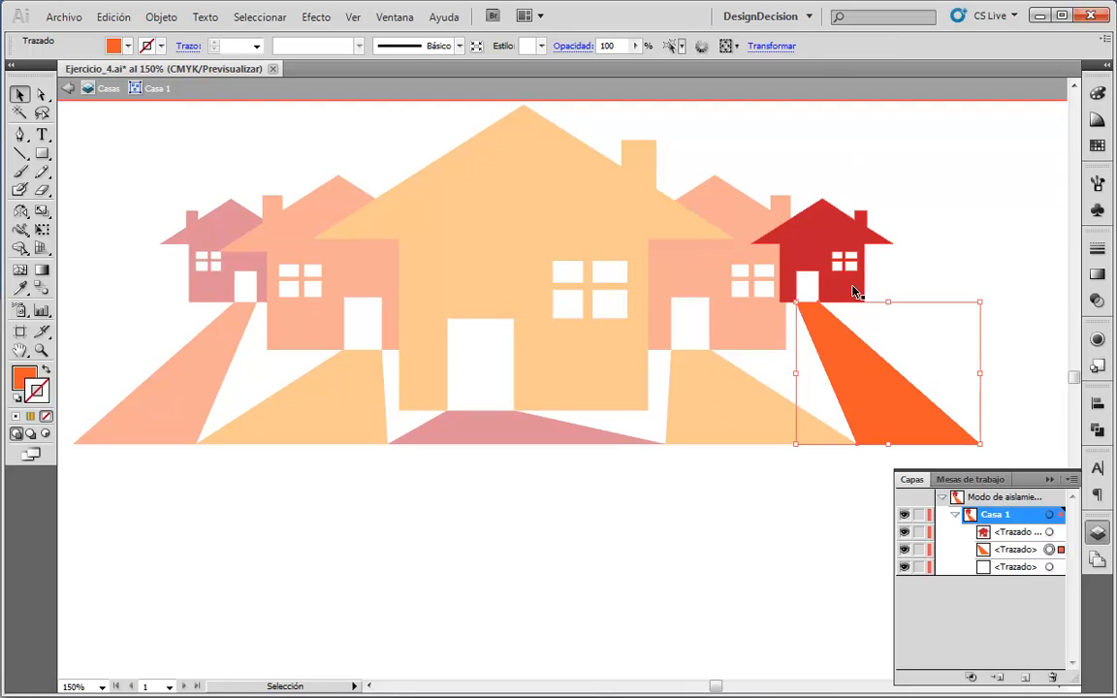
left_click(840, 249)
left_click(812, 279)
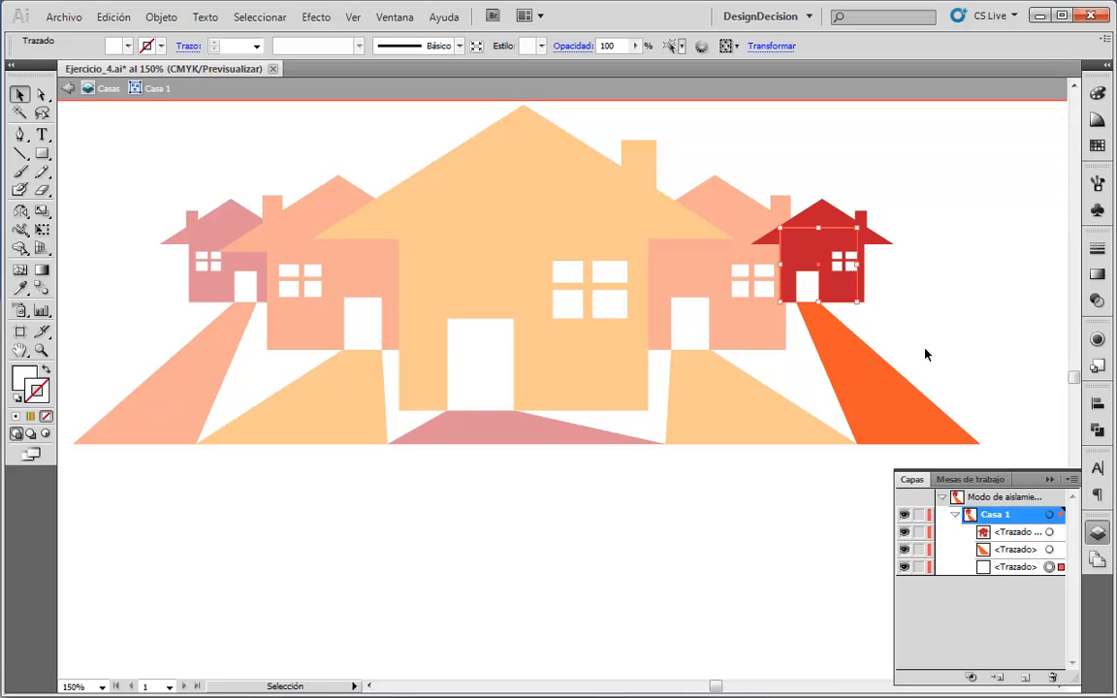
left_click(900, 380)
left_click(614, 218)
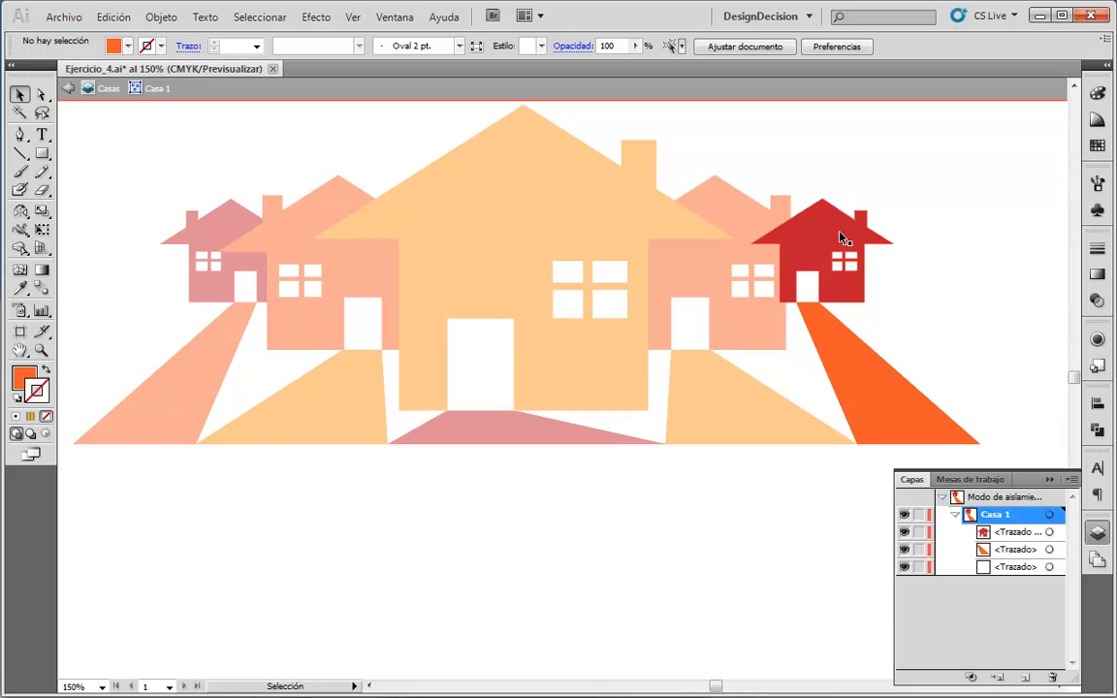
left_click(66, 92)
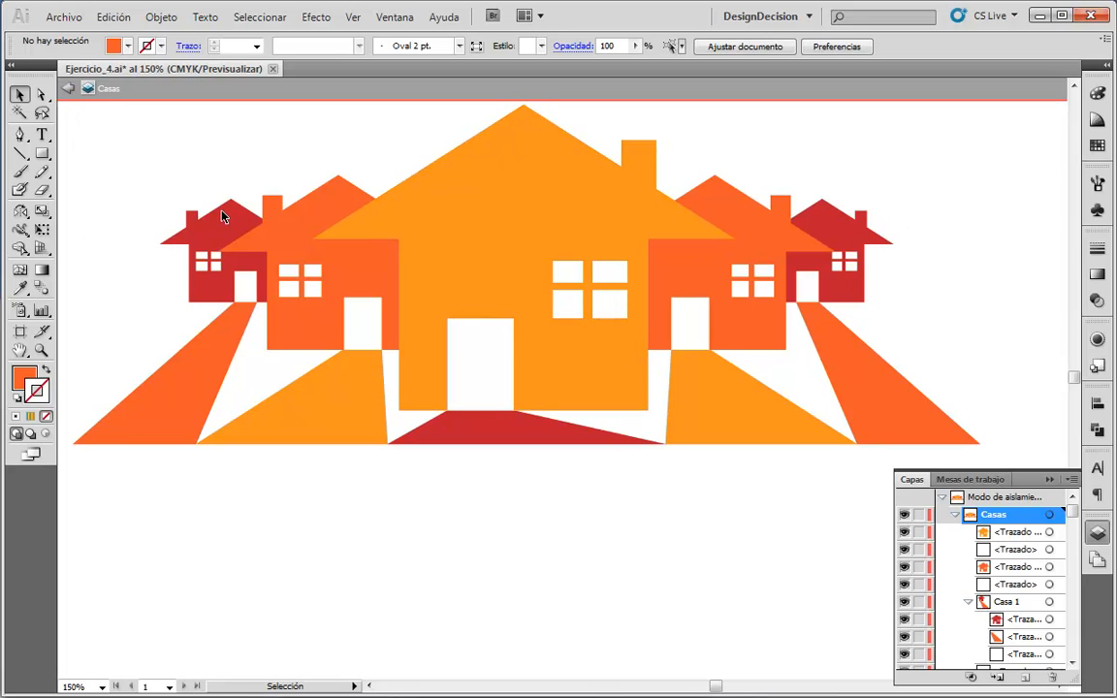
left_click(968, 601)
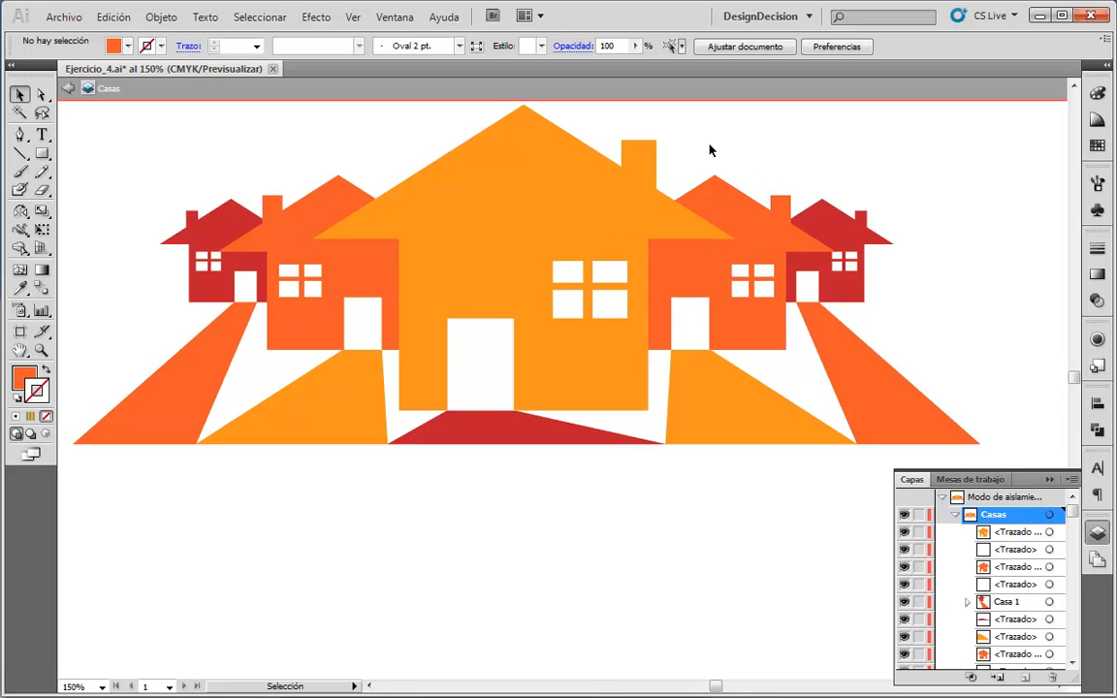
- Group the orange house right of the central one with its white backing shape and path, excluding the central house
left_click_drag(723, 277, 732, 455)
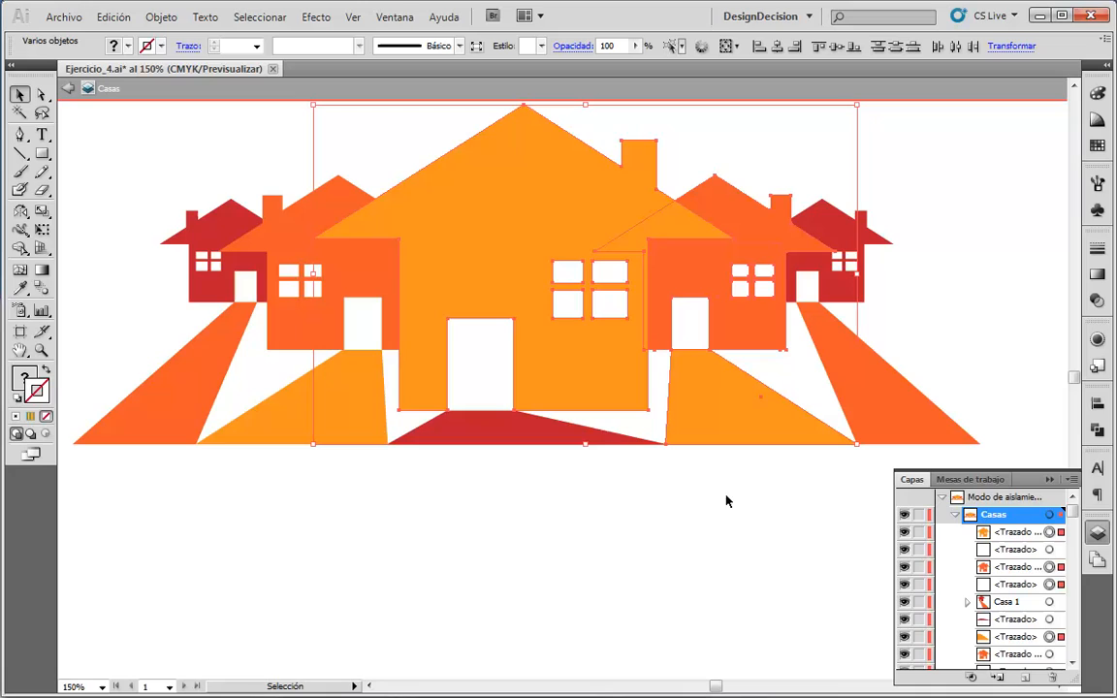
left_click(559, 128, "shift")
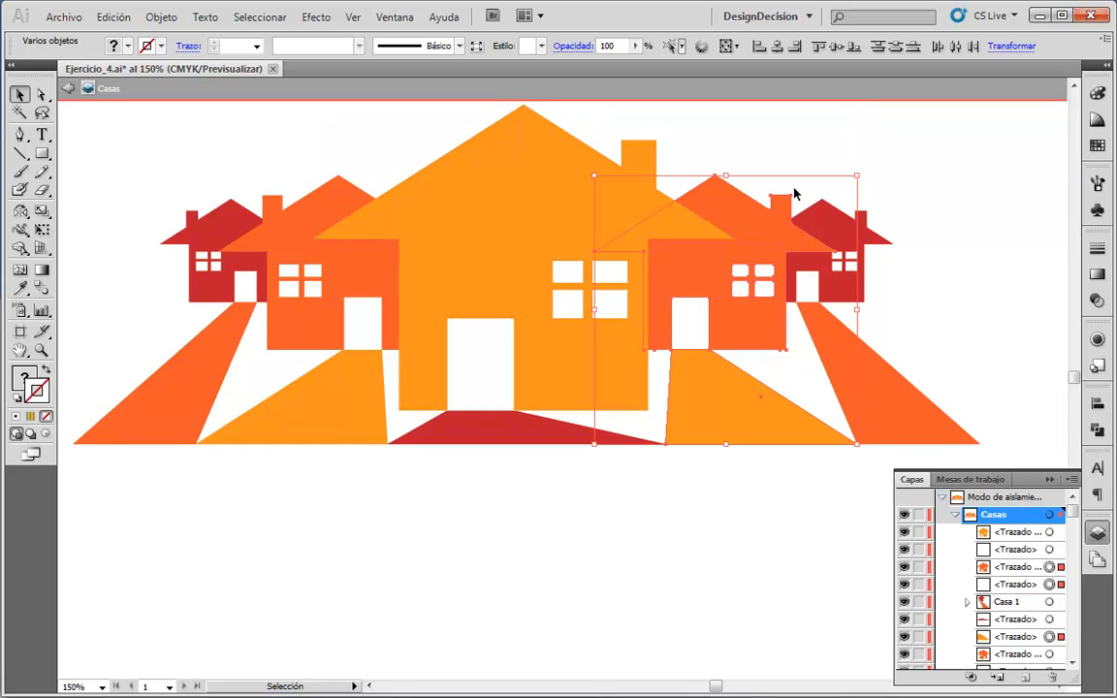
left_click(163, 15)
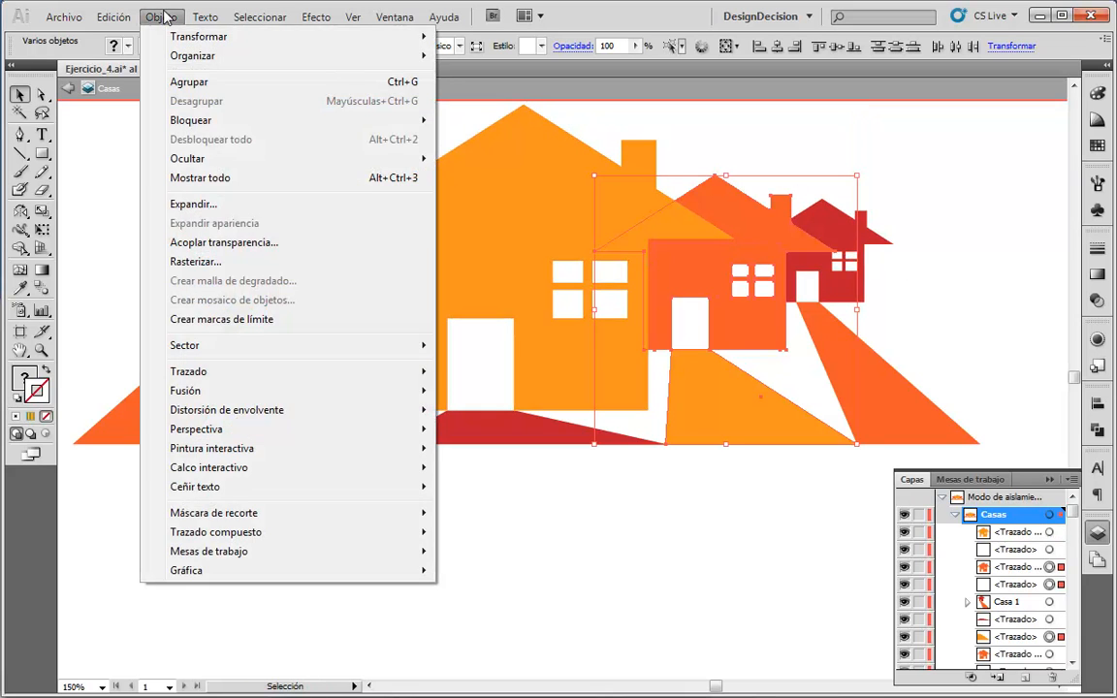
left_click(208, 86)
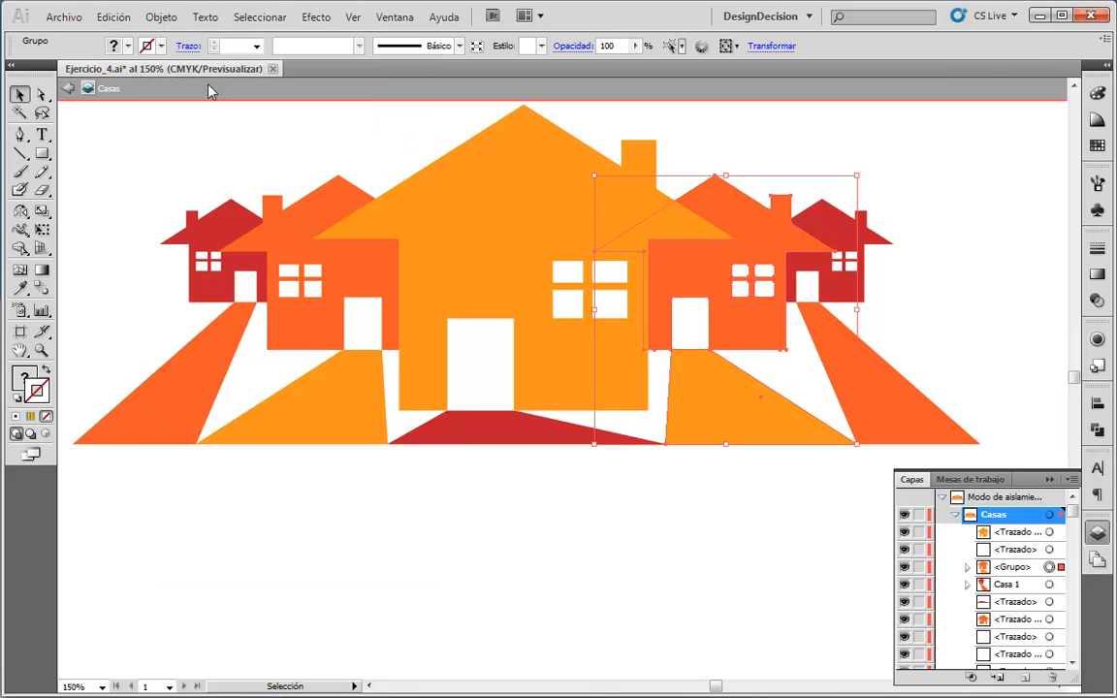
- Rename the newly created house group as Casa 2, and deselect it
double_click(1014, 574)
type("Casa 2")
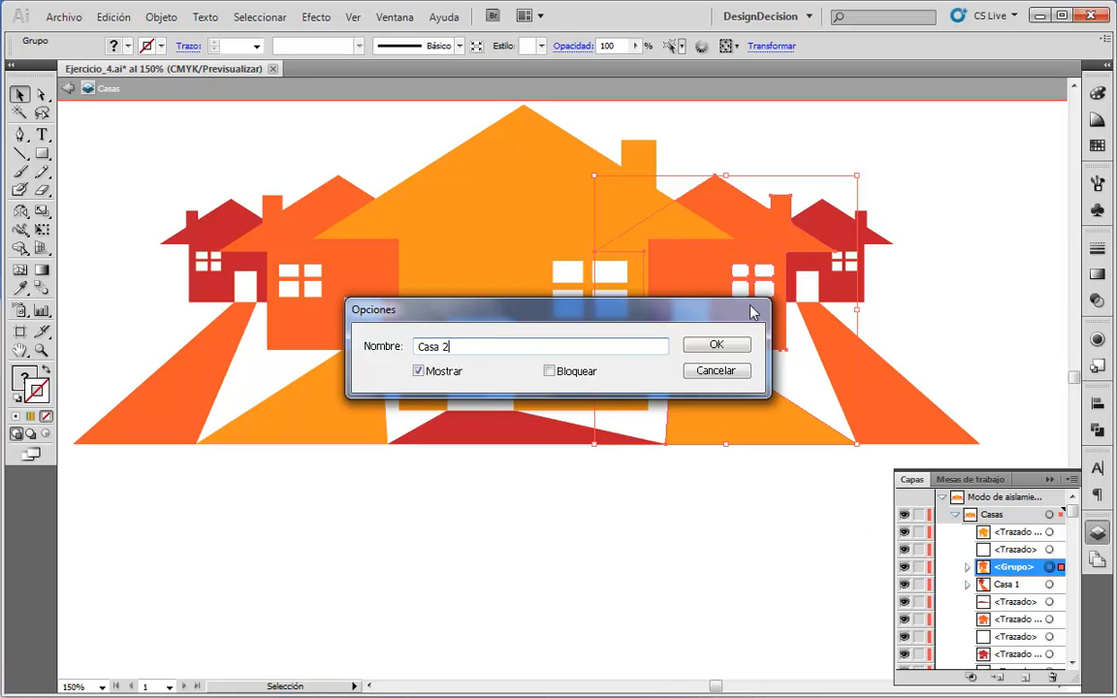
left_click(704, 347)
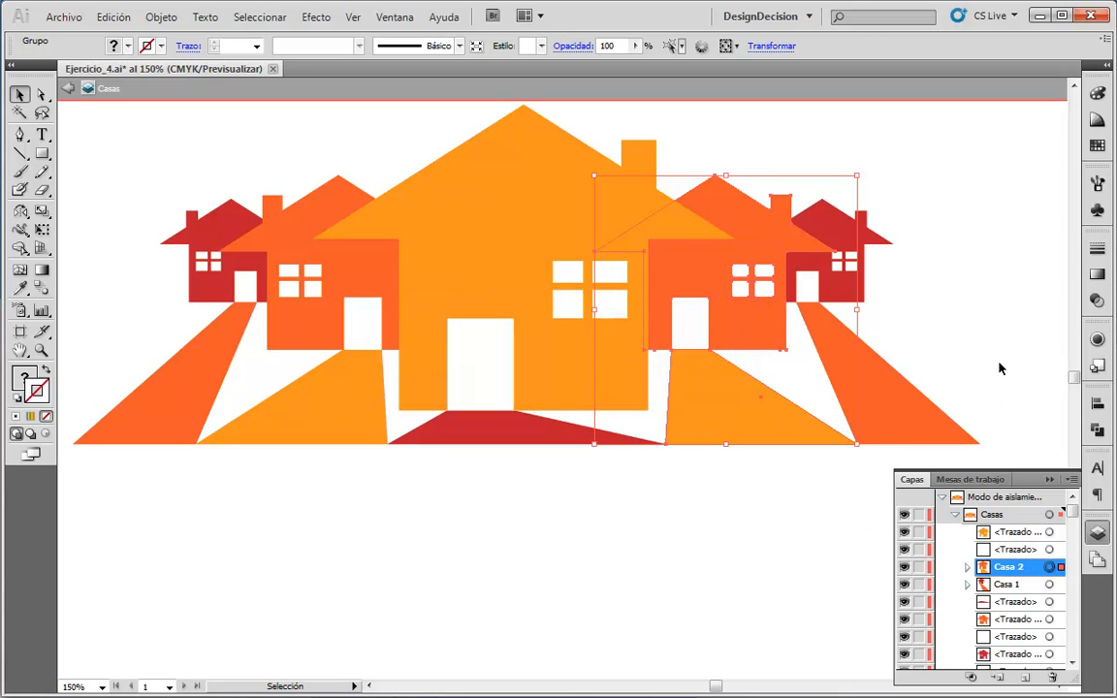
left_click(930, 368)
- Group the large central house with its white backing shape and red path, excluding the orange house on its left
left_click_drag(452, 120, 572, 560)
left_click(339, 186, "shift")
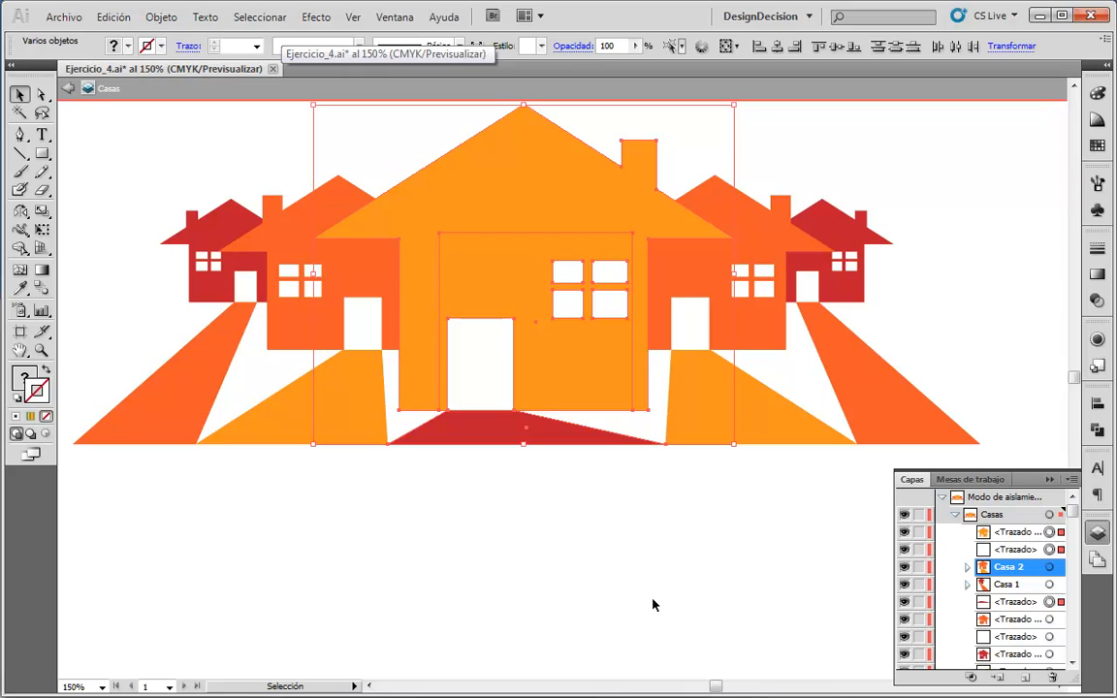
key("ctrl+g")
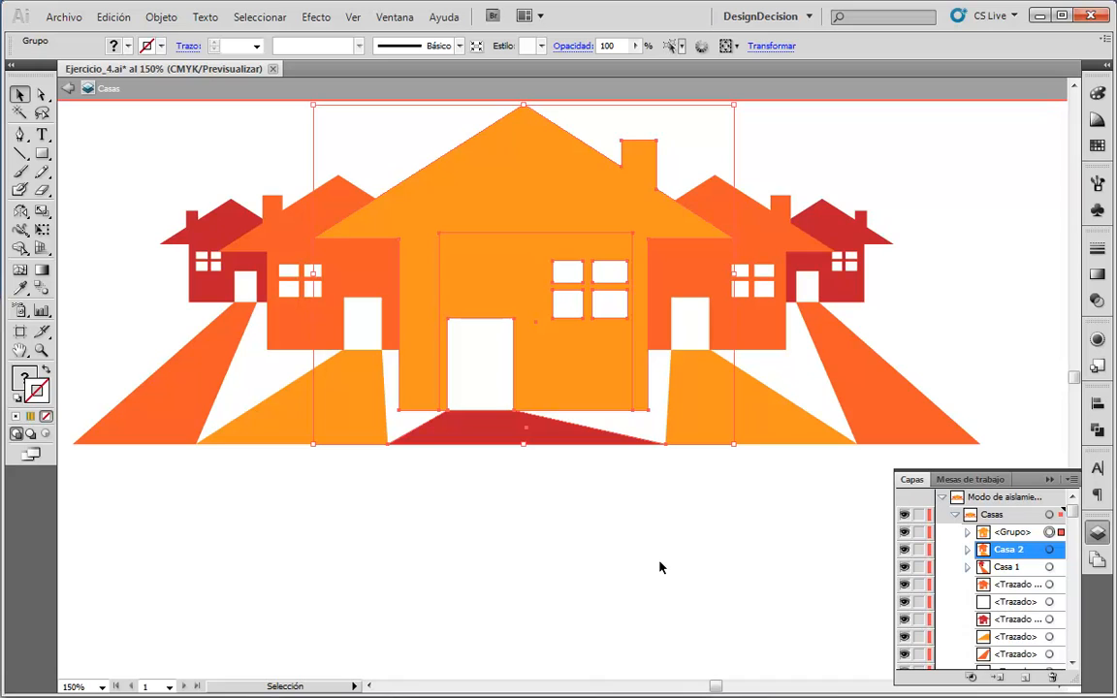
left_click(159, 19)
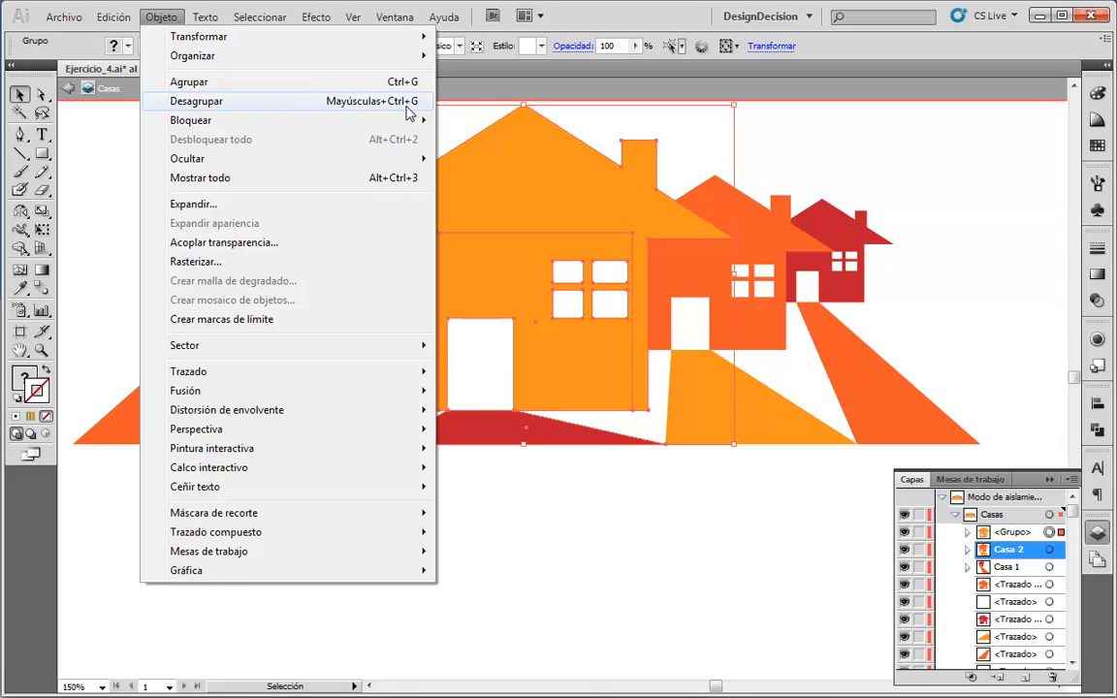
left_click(569, 508)
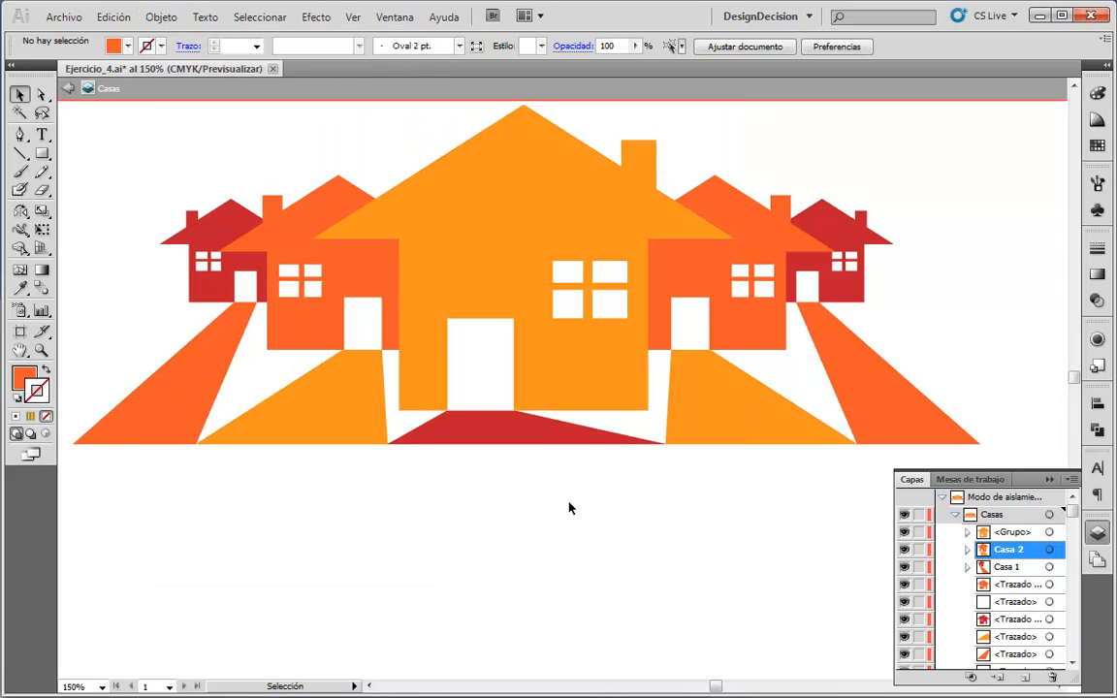
- Rename the central house's group as Casa 3
left_click(611, 376)
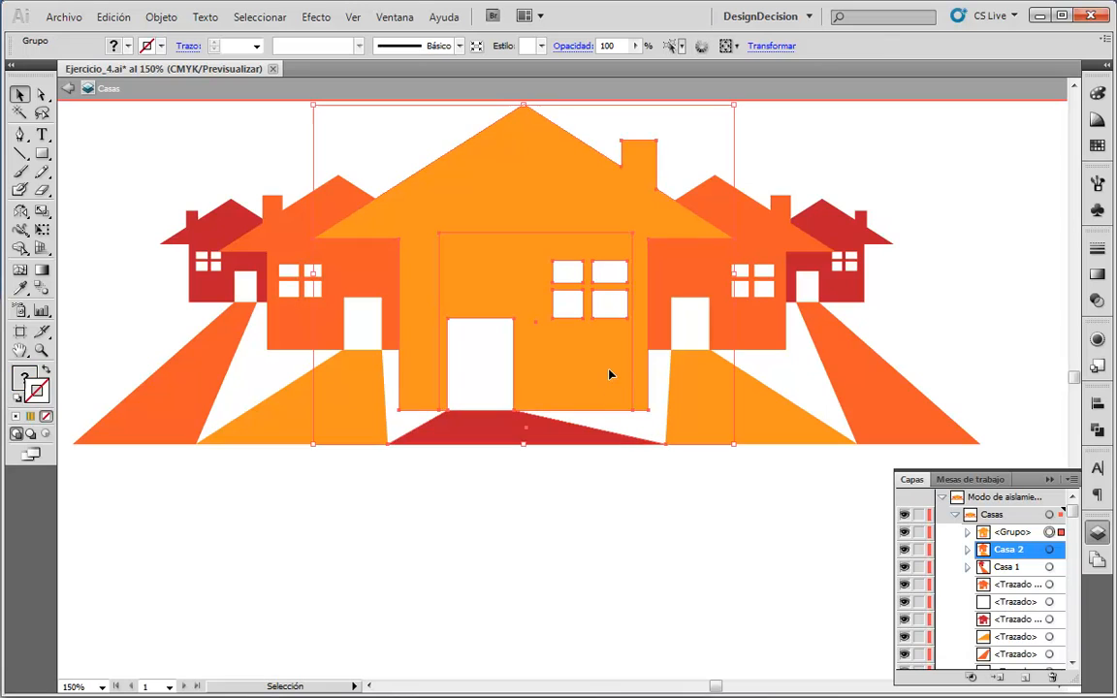
left_click(1014, 534)
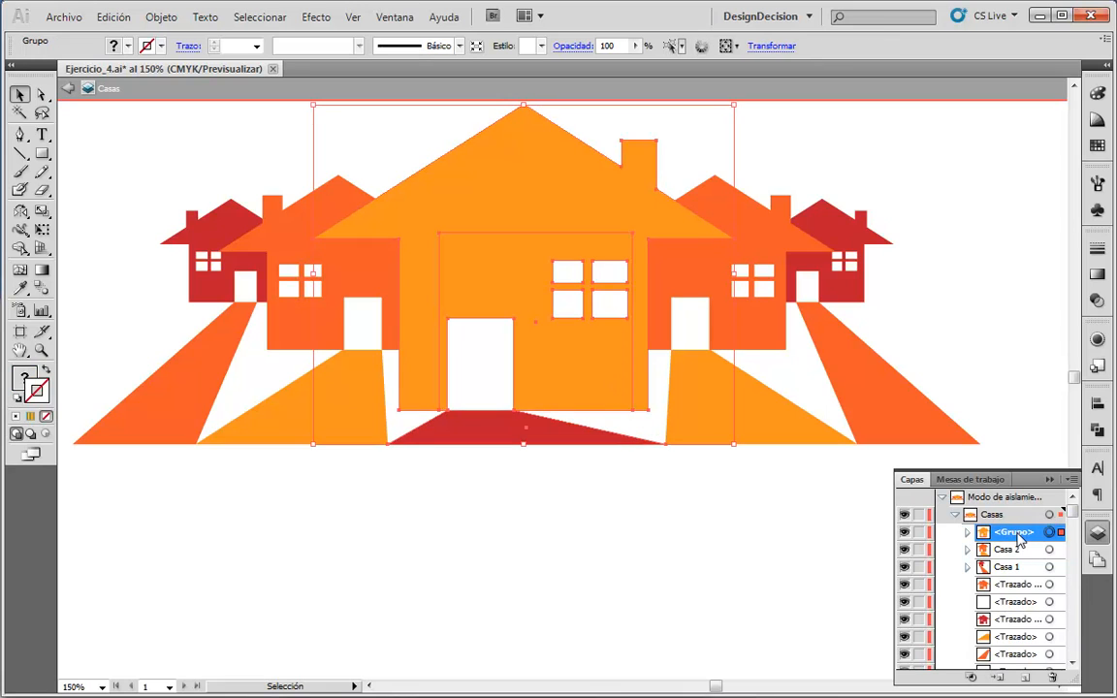
double_click(1016, 534)
type("Casa 3")
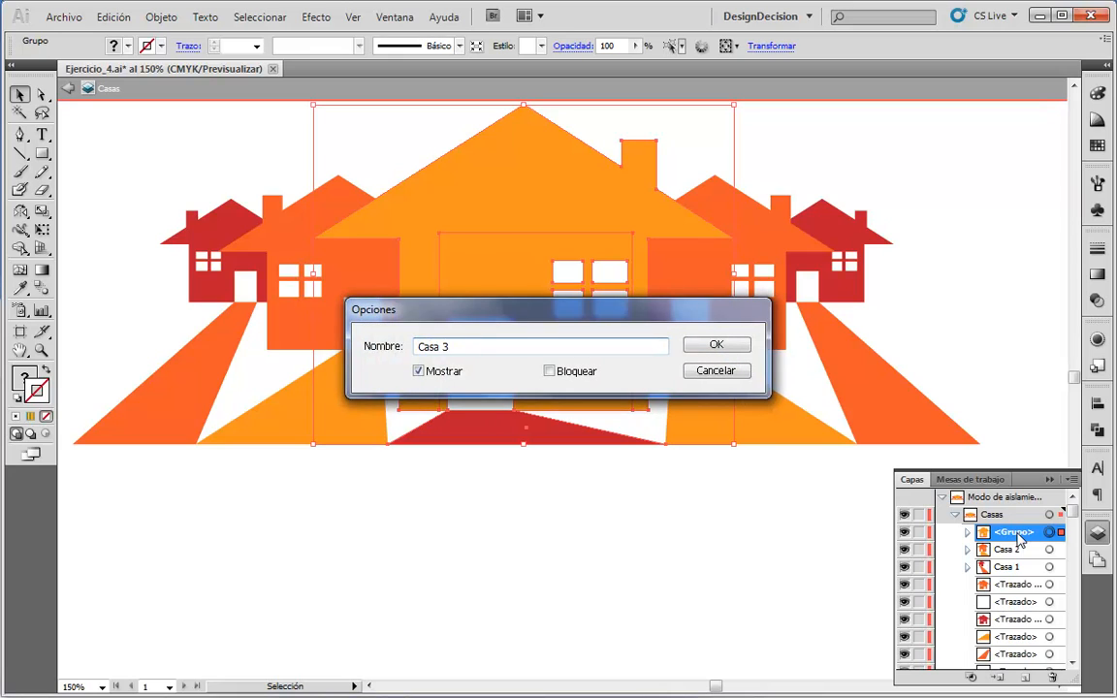
key("Return")
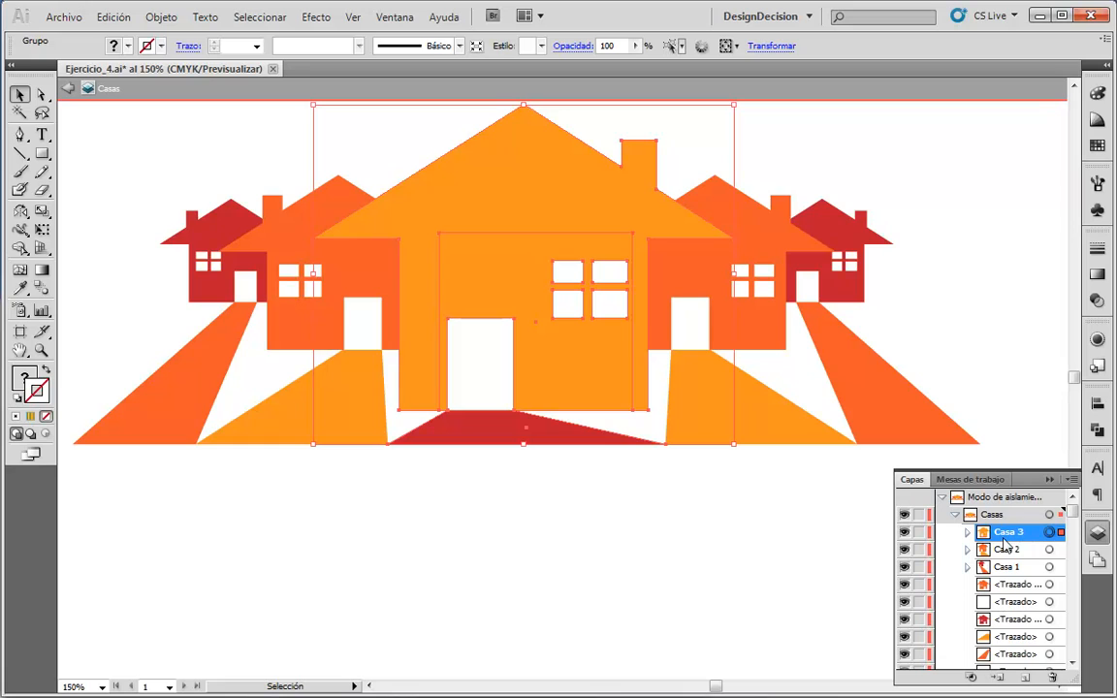
- Group the orange house left of the central one with its white backing shape and path, and name the group Casa 4
left_click(700, 569)
left_click_drag(279, 493, 369, 324)
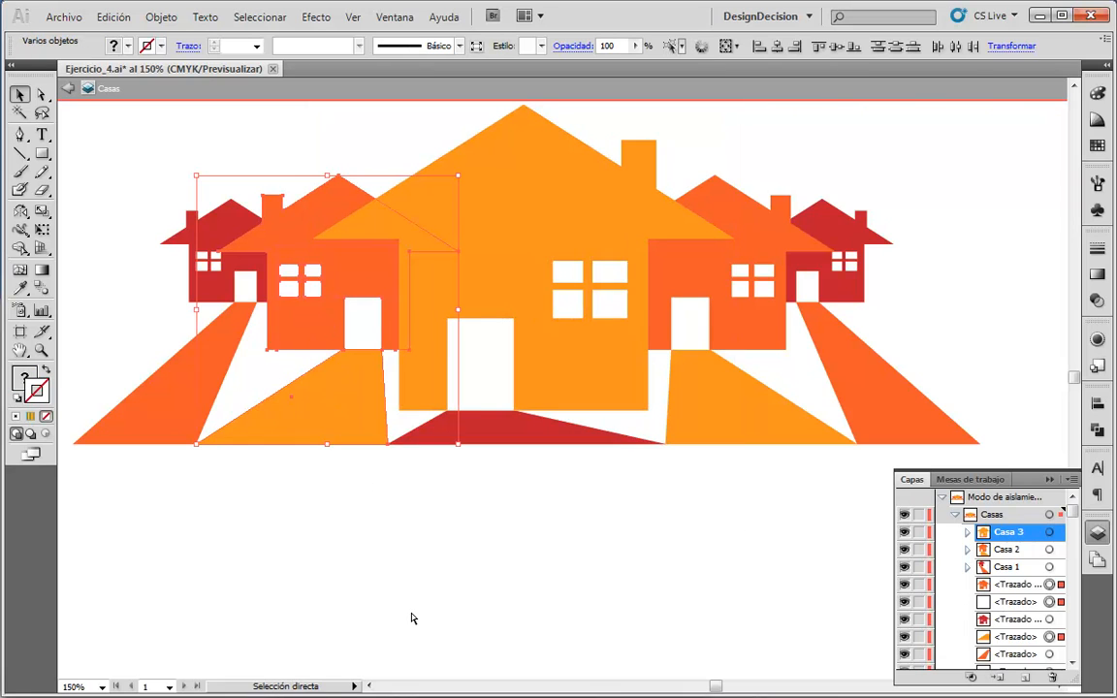
key("ctrl+g")
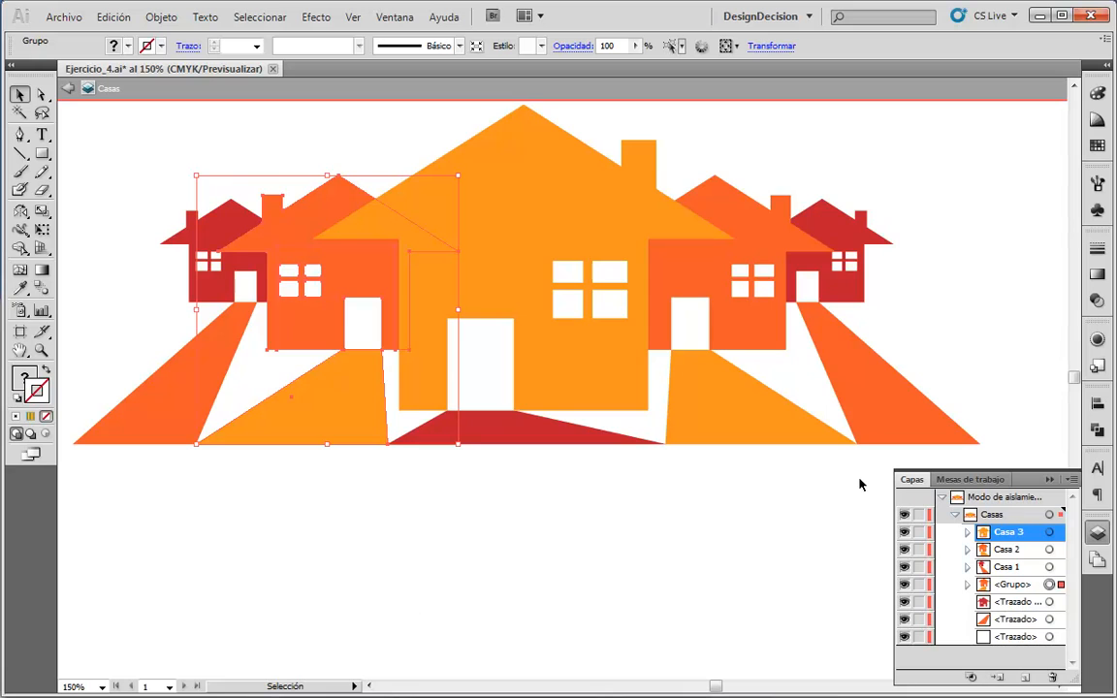
double_click(1011, 585)
type("Casa 4")
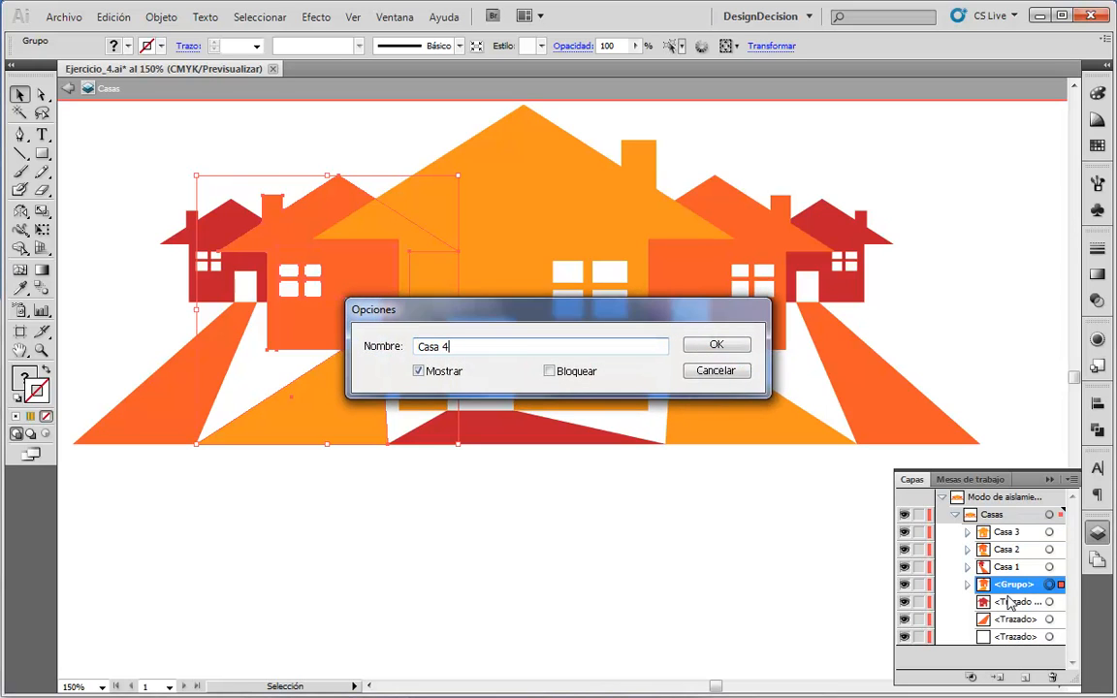
key("Return")
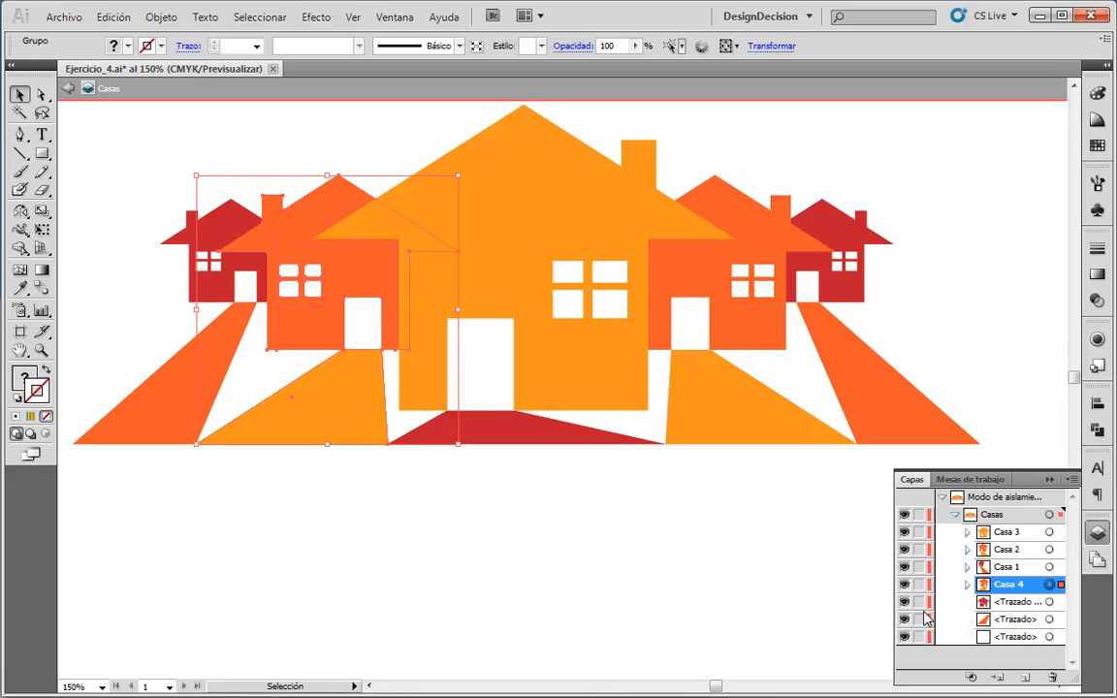
- Group the small red house at the far left with its white backing shape and path, and name the group Casa 5
left_click_drag(120, 160, 232, 379)
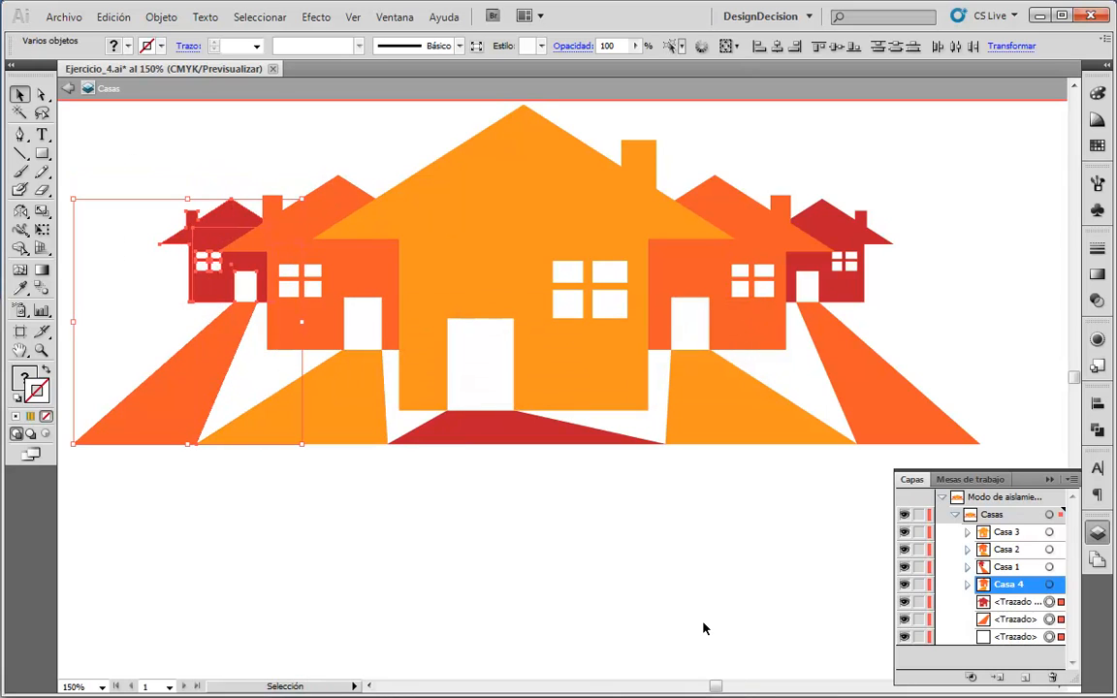
key("ctrl+g")
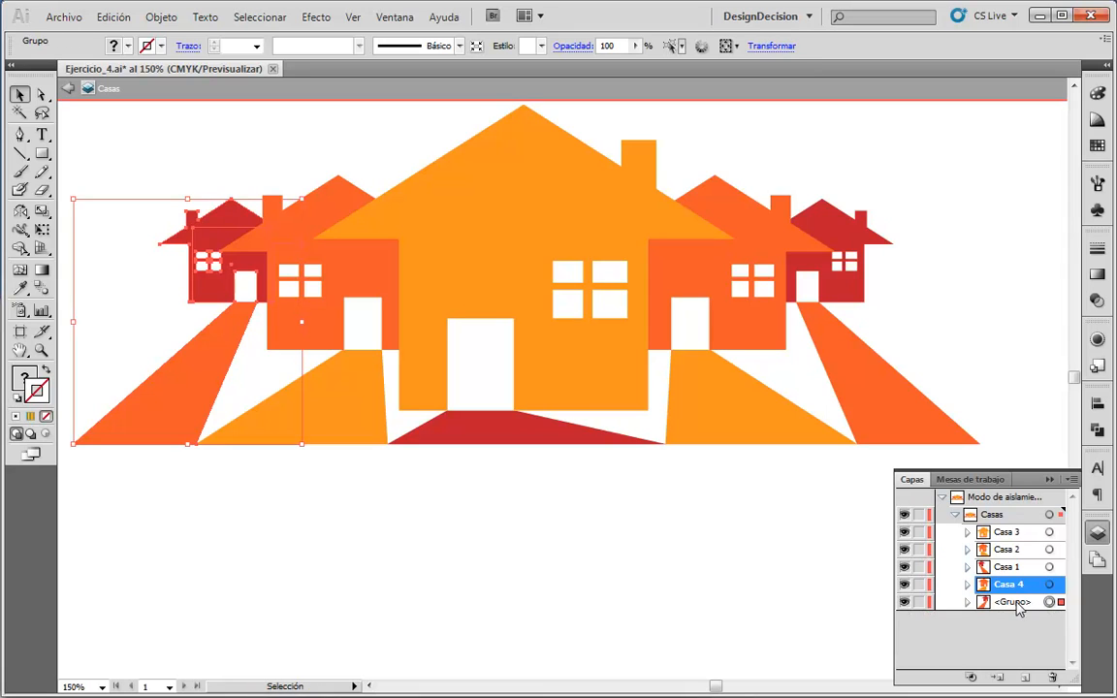
double_click(1013, 602)
type("C")
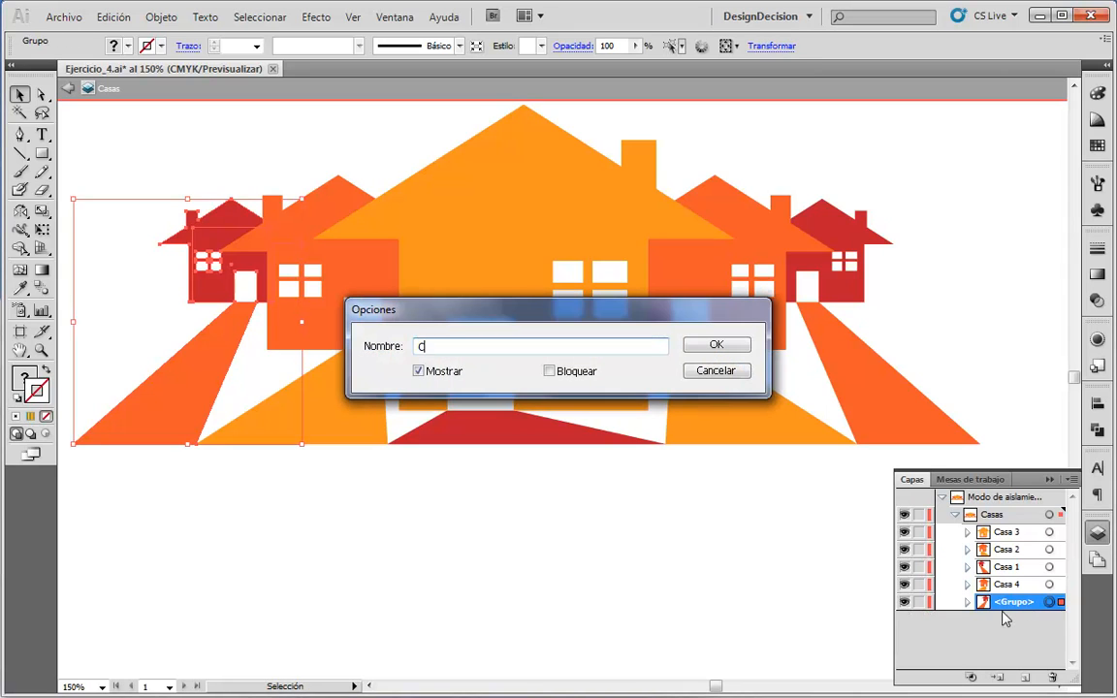
type("asa 5")
key("Return")
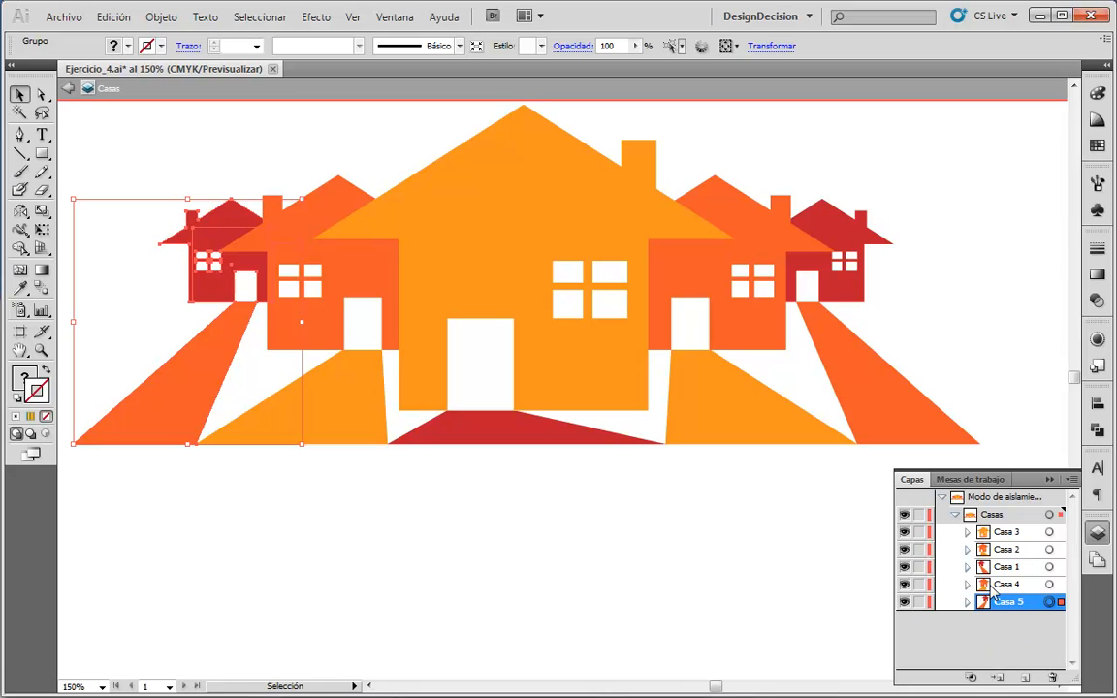
- Go through the Casa groups inside the Casas layer, and collapse the layer's contents
left_click(1008, 586)
left_click(1006, 567)
left_click(1003, 550)
left_click(999, 533)
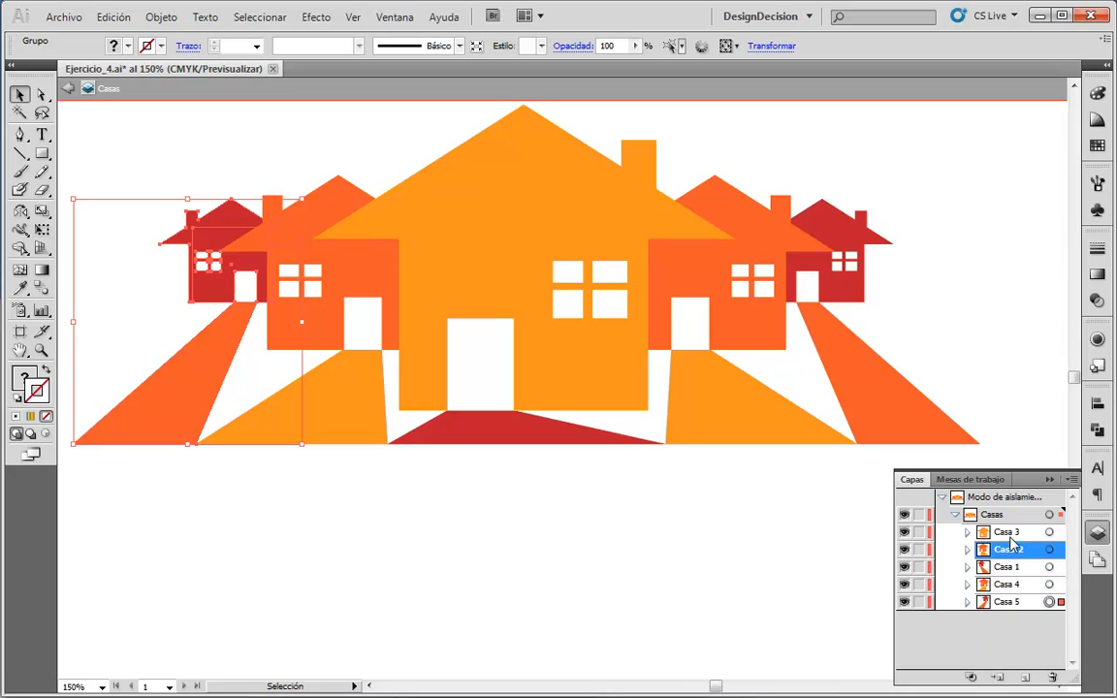
left_click(955, 514)
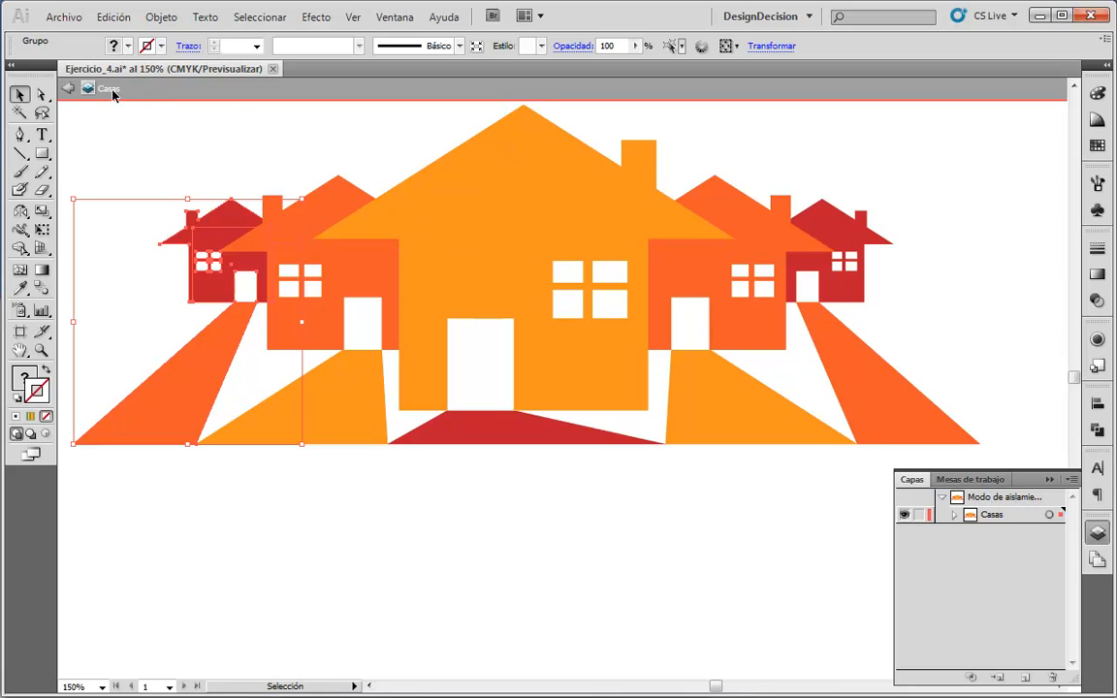
- Isolate the Casa 5 group on its own, and leave isolation mode completely to return to the full document
double_click(218, 231)
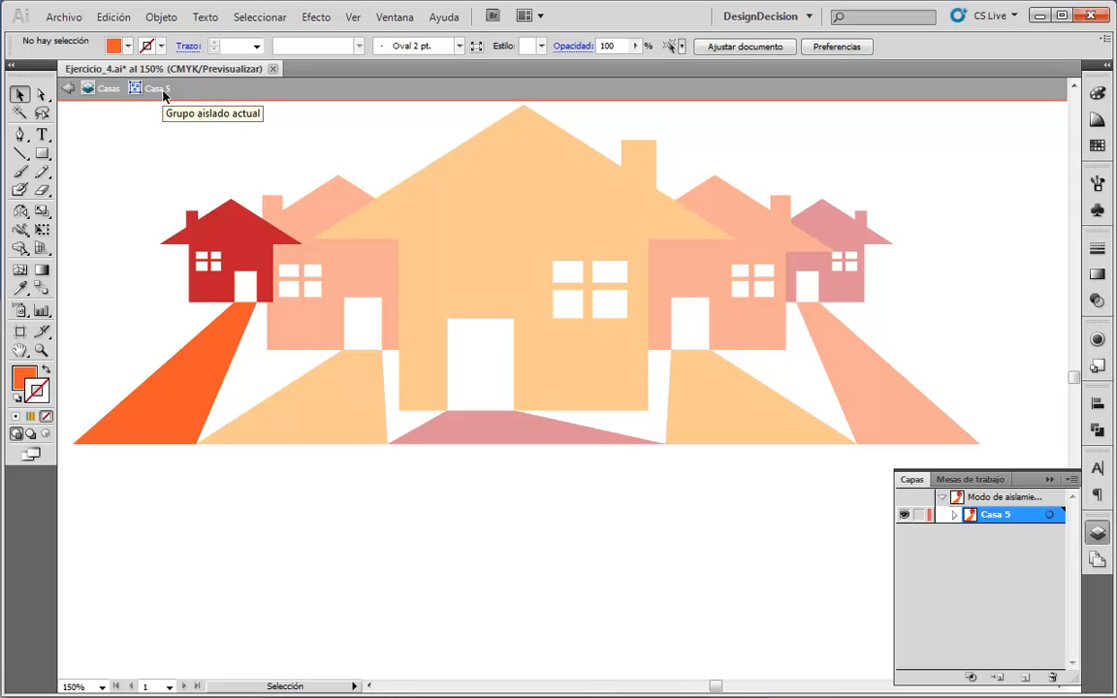
left_click(68, 88)
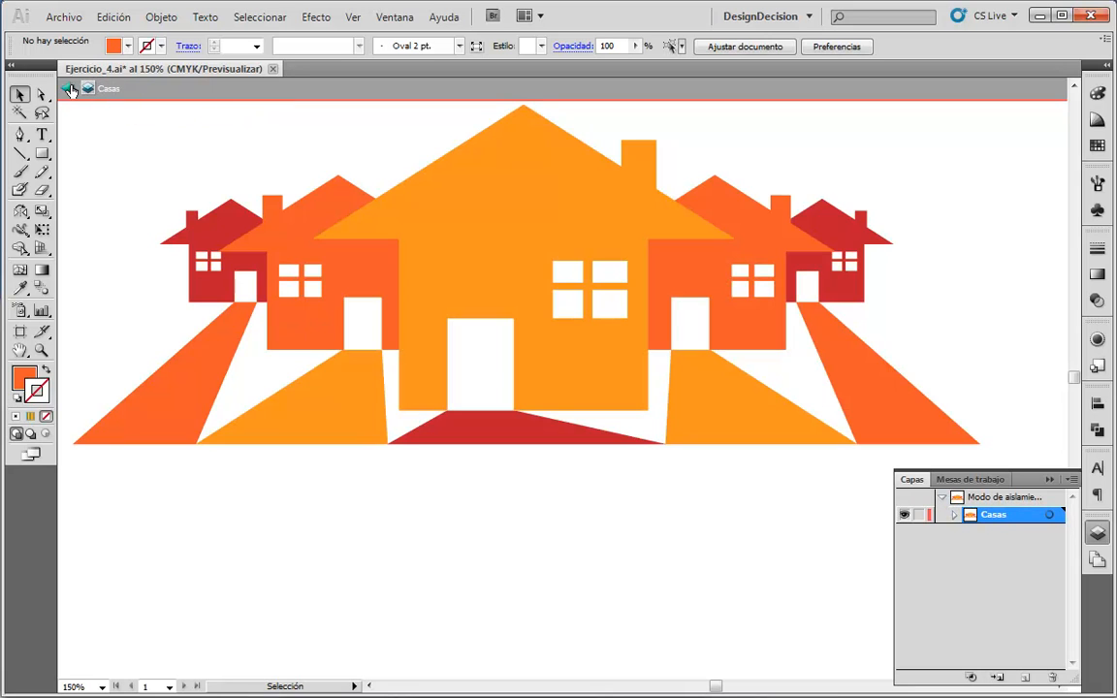
left_click(68, 91)
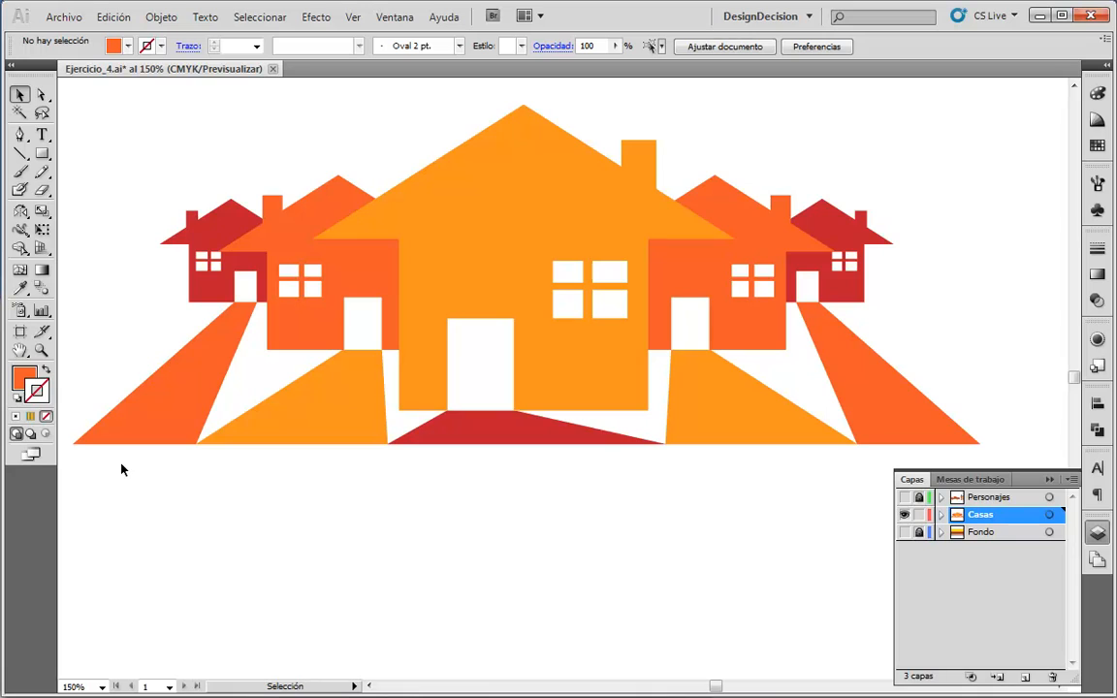
- Show the hidden Personajes and Fondo layers
left_click(904, 497)
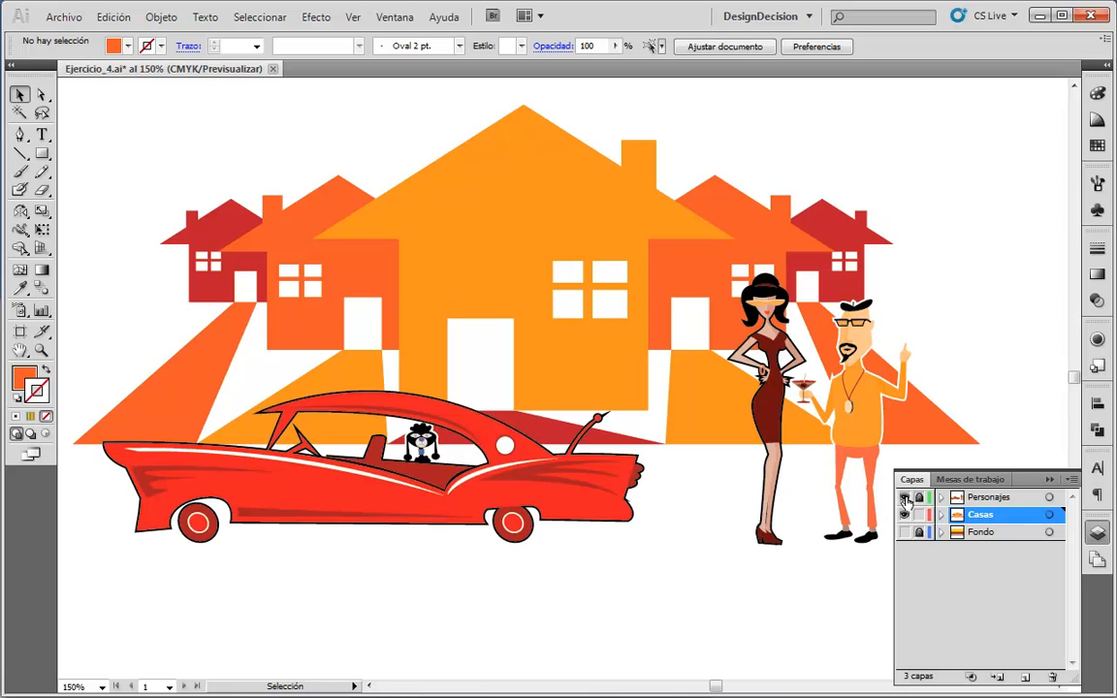
left_click(904, 533)
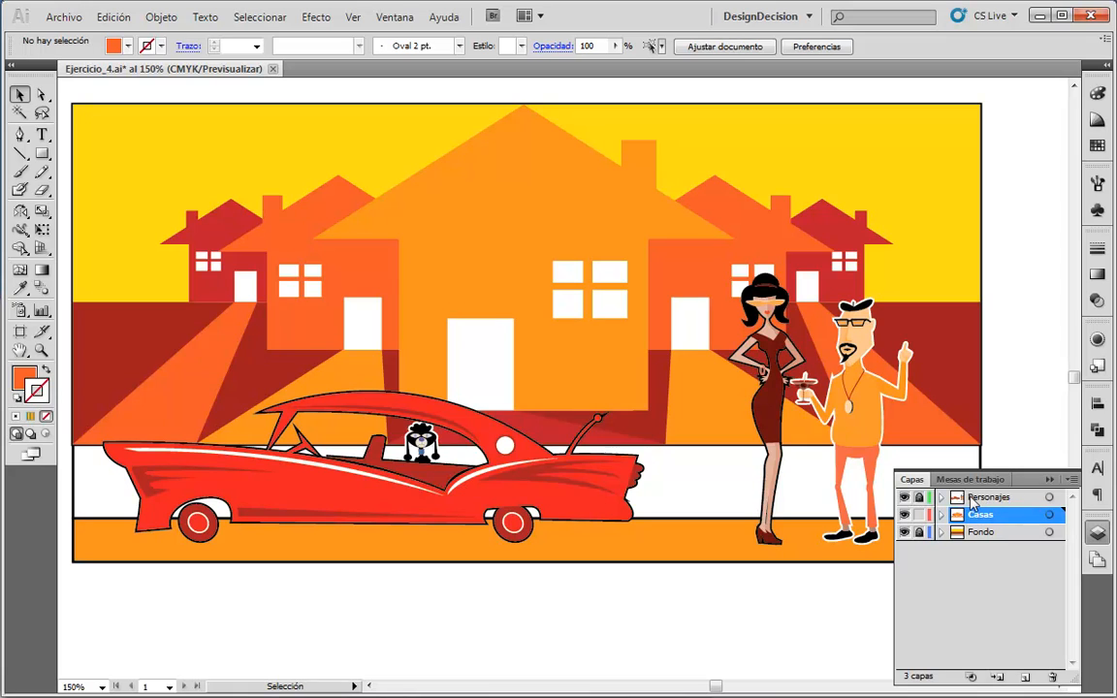
- Try out locking the Casas layer and hiding Fondo, leaving all three layers unlocked and visible
left_click(920, 515)
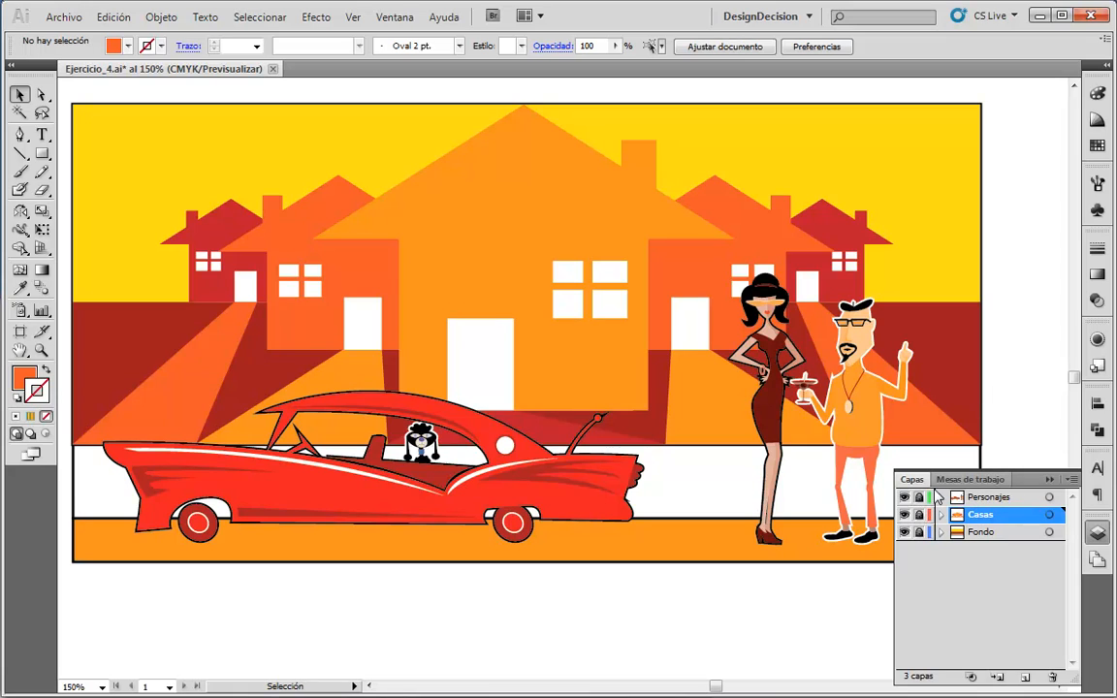
left_click(905, 531)
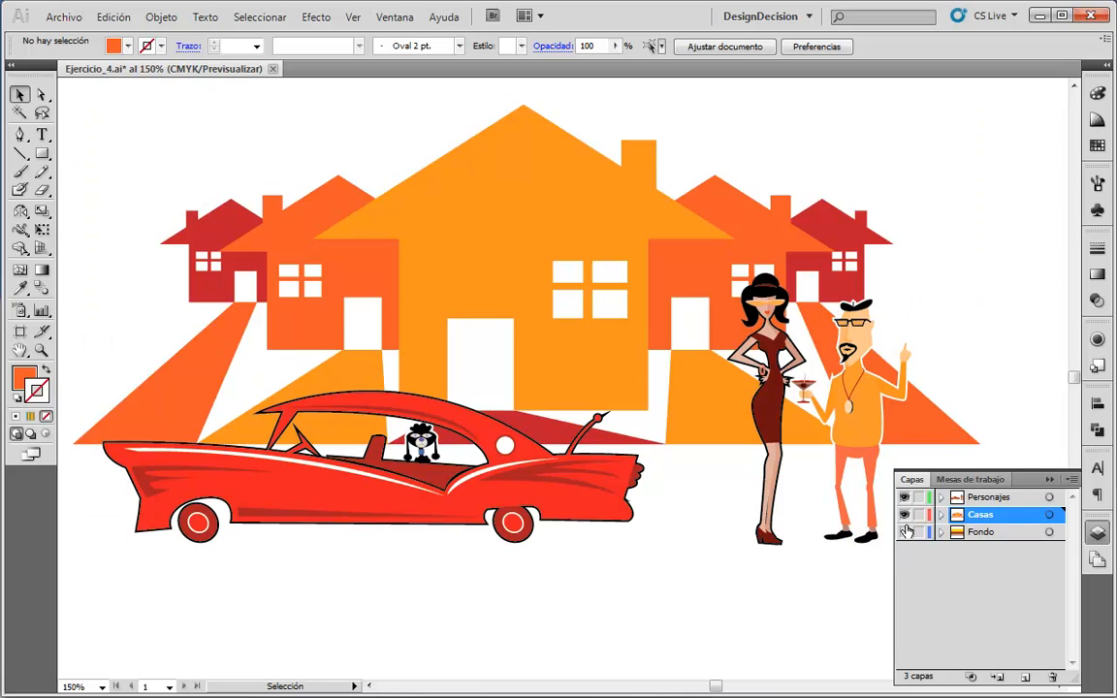
left_click(904, 531)
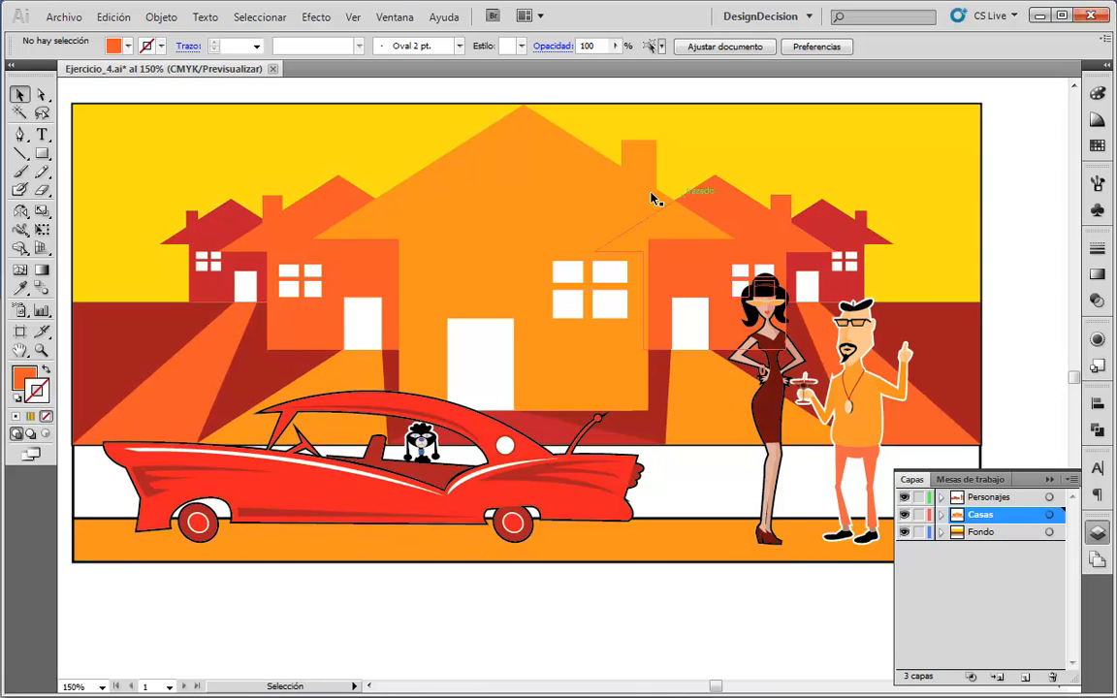